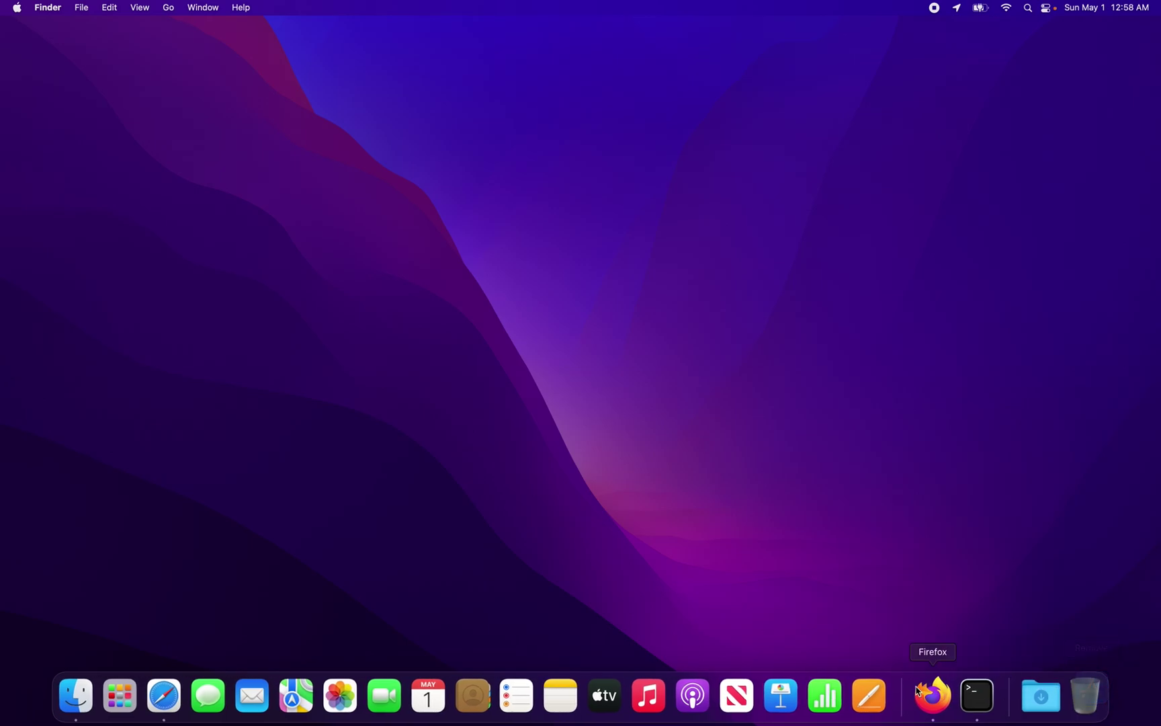
Drag Pages, Downloads, Keynote, Podcasts, Music, TV, Contacts, FaceTime and Maps off the Dock
left_click_drag(868, 695, 1031, 700)
left_click_drag(846, 695, 947, 702)
left_click_drag(779, 702, 929, 693)
left_click_drag(756, 695, 922, 702)
left_click_drag(736, 698, 860, 699)
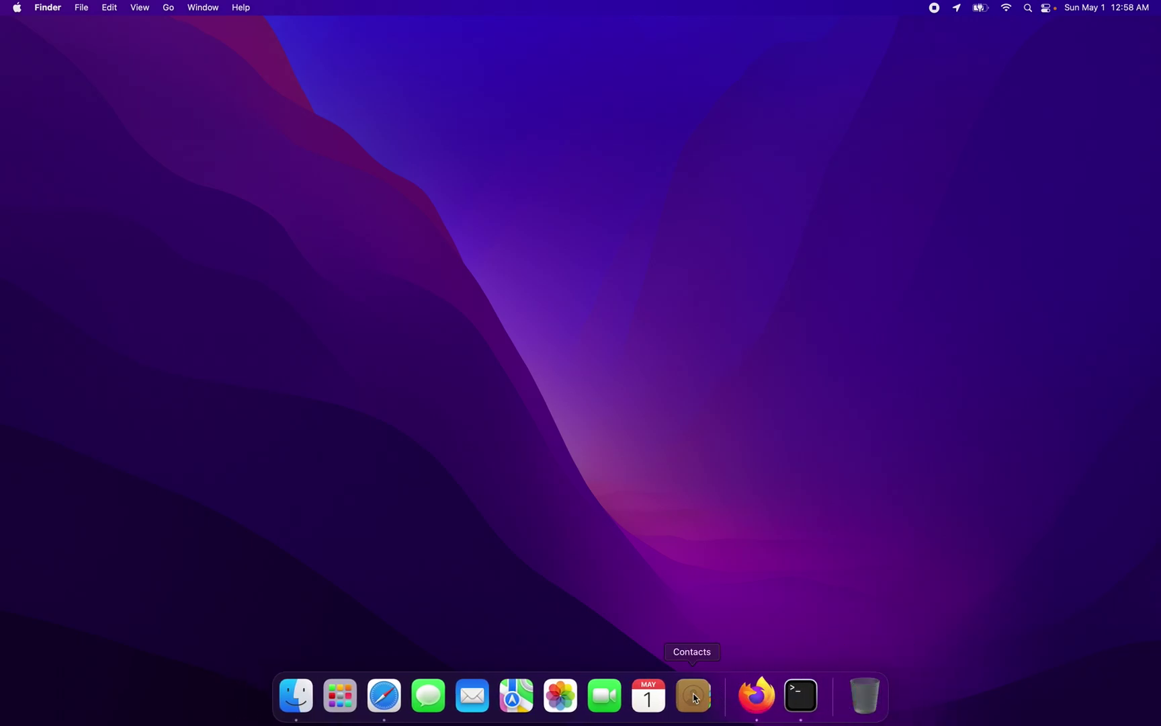
left_click_drag(694, 698, 796, 692)
left_click_drag(625, 695, 749, 690)
left_click_drag(581, 696, 705, 695)
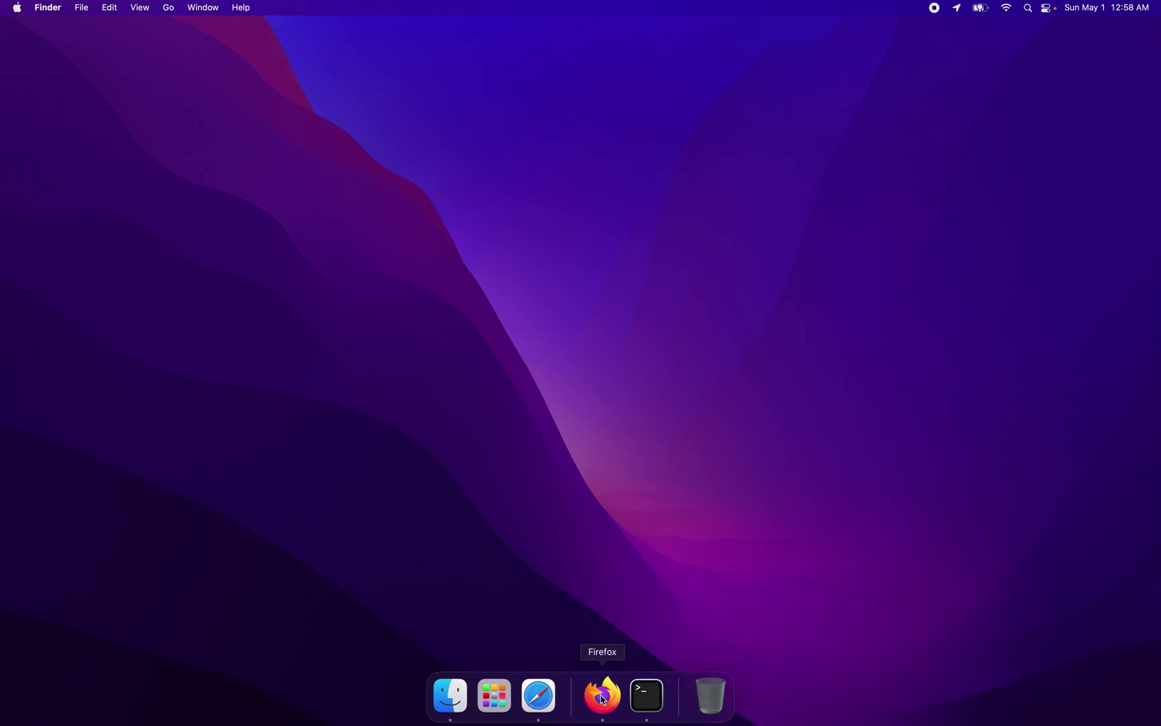
Remove Safari with Options > Remove from Dock, then drag Launchpad off the Dock
right_click(541, 696)
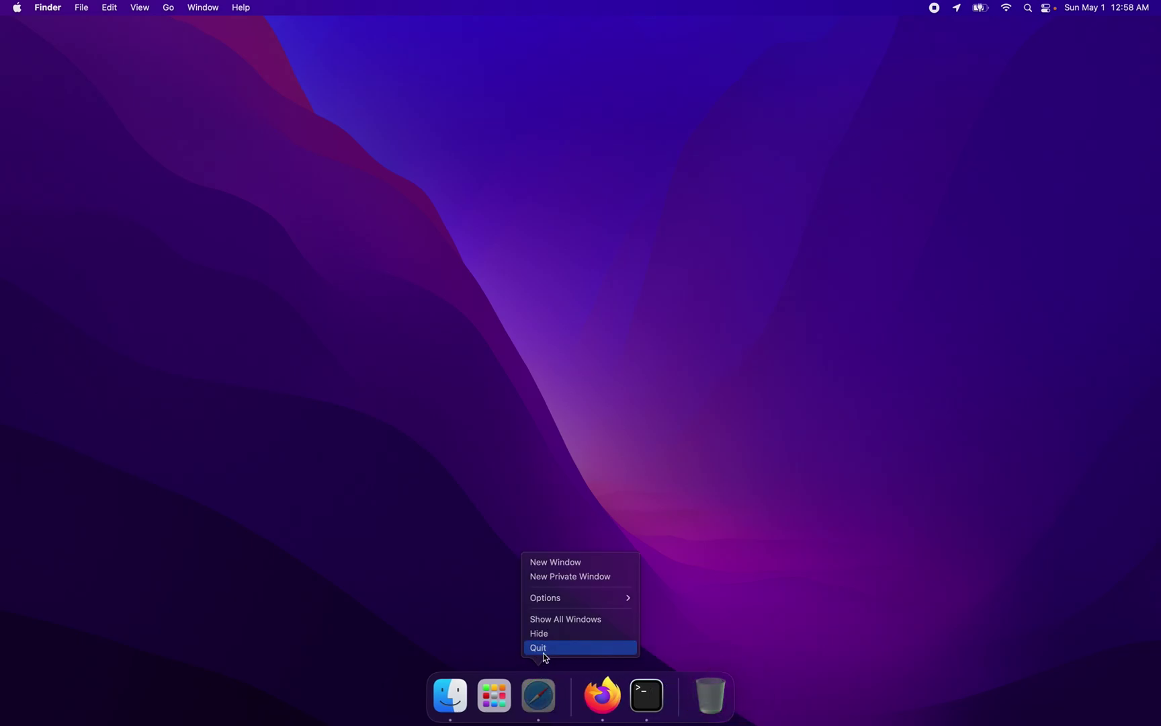
left_click(543, 651)
right_click(547, 701)
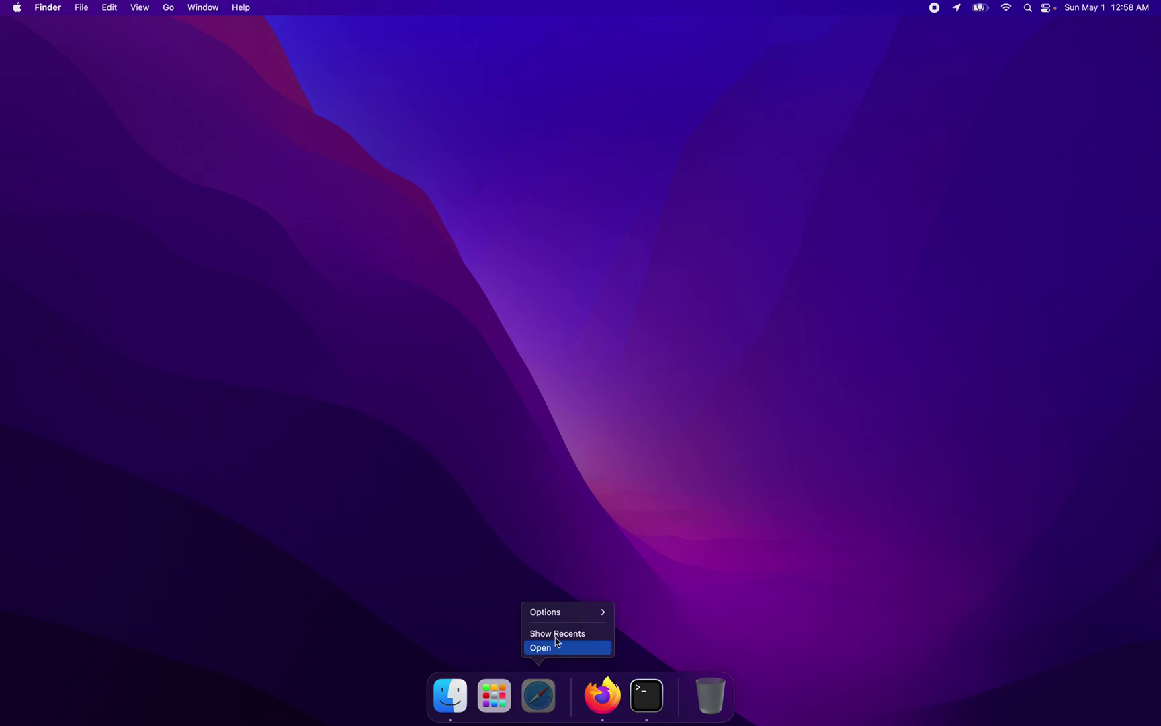
mouse_move(560, 611)
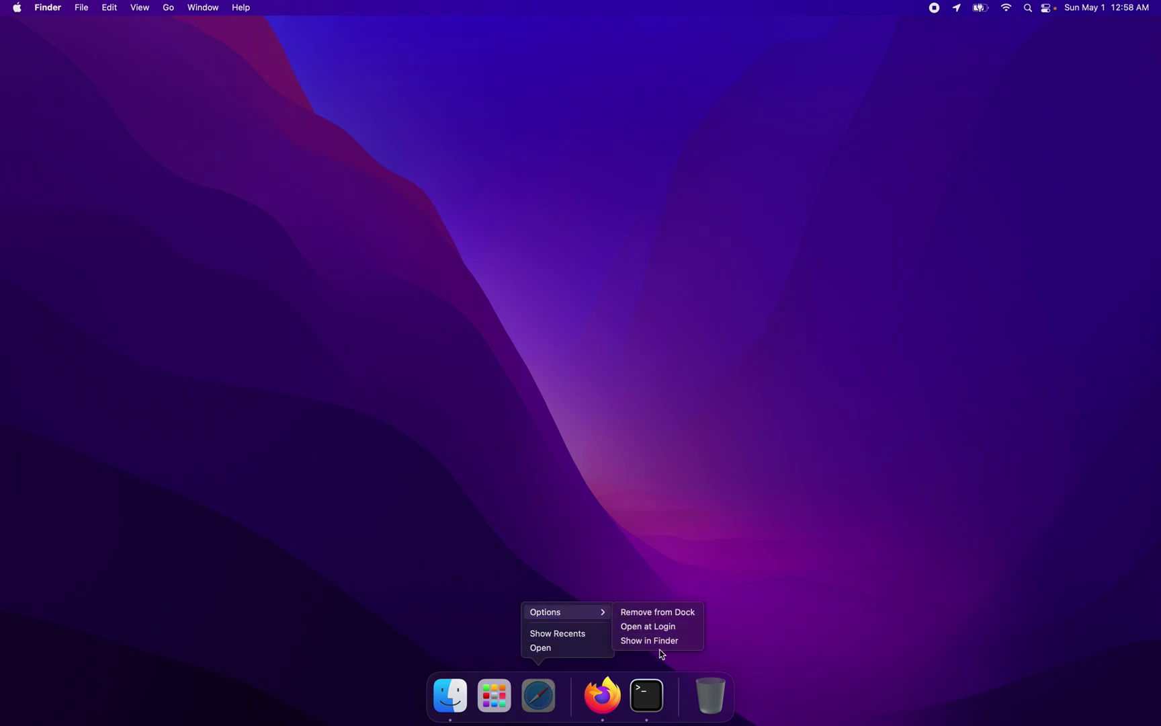
left_click(666, 612)
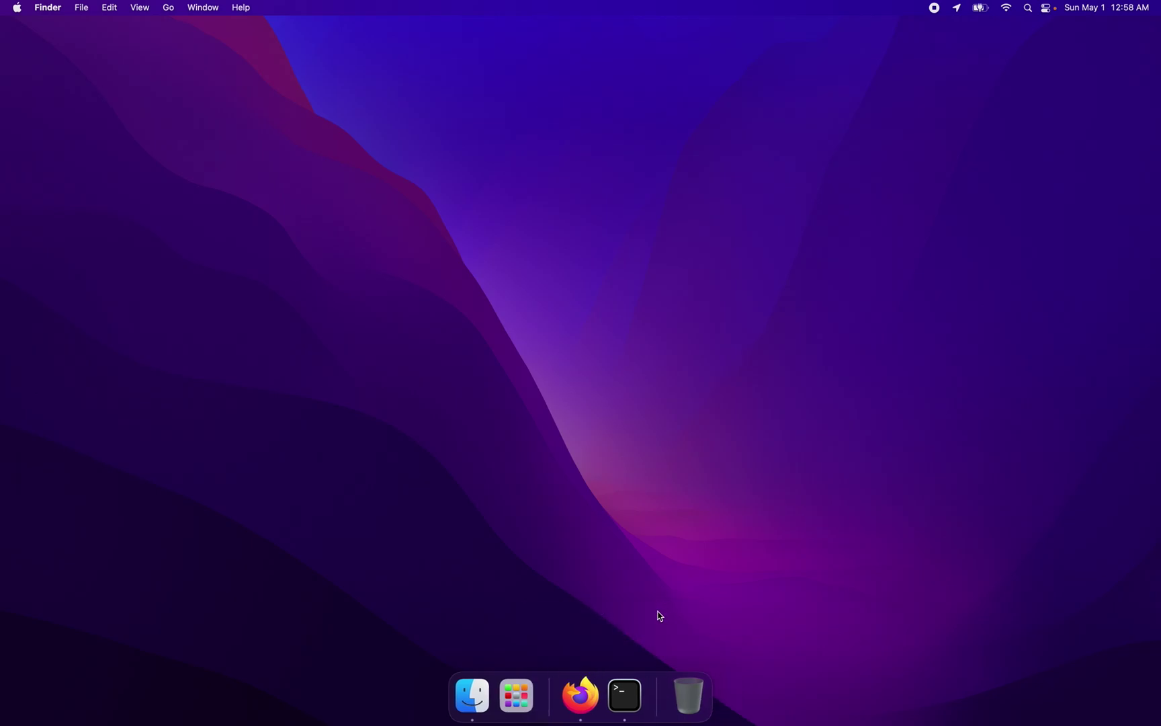
left_click_drag(519, 707, 661, 699)
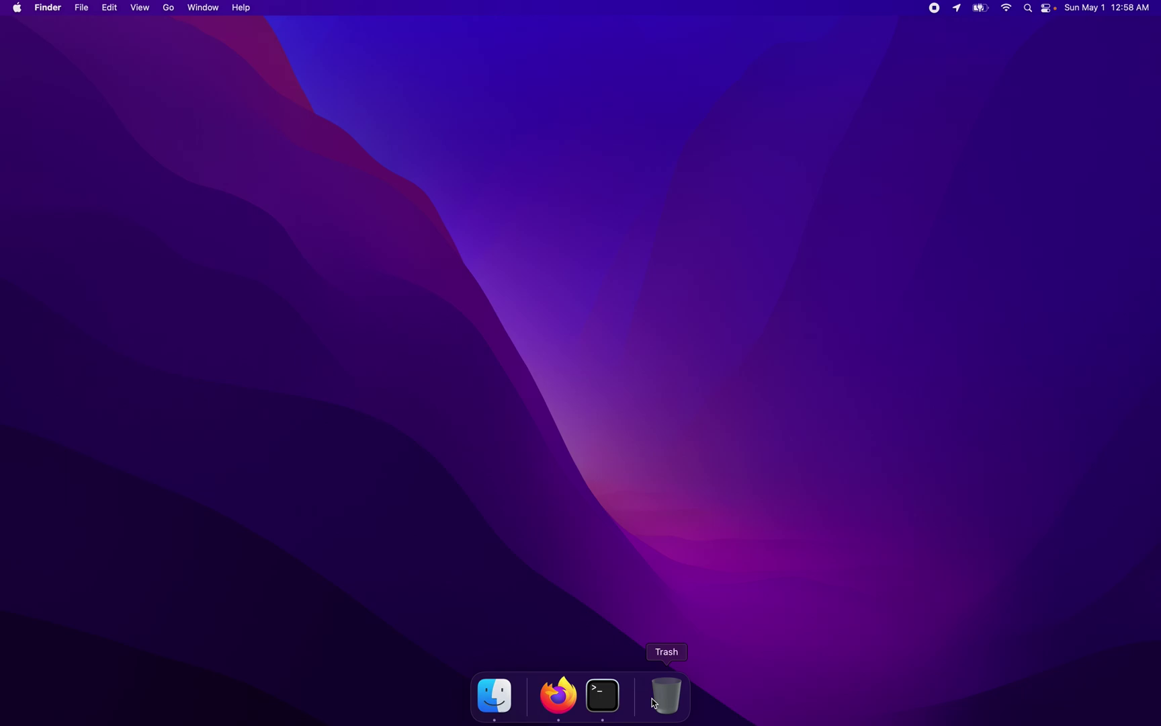
Open a Finder window on the home folder and create a new untitled folder
left_click(495, 706)
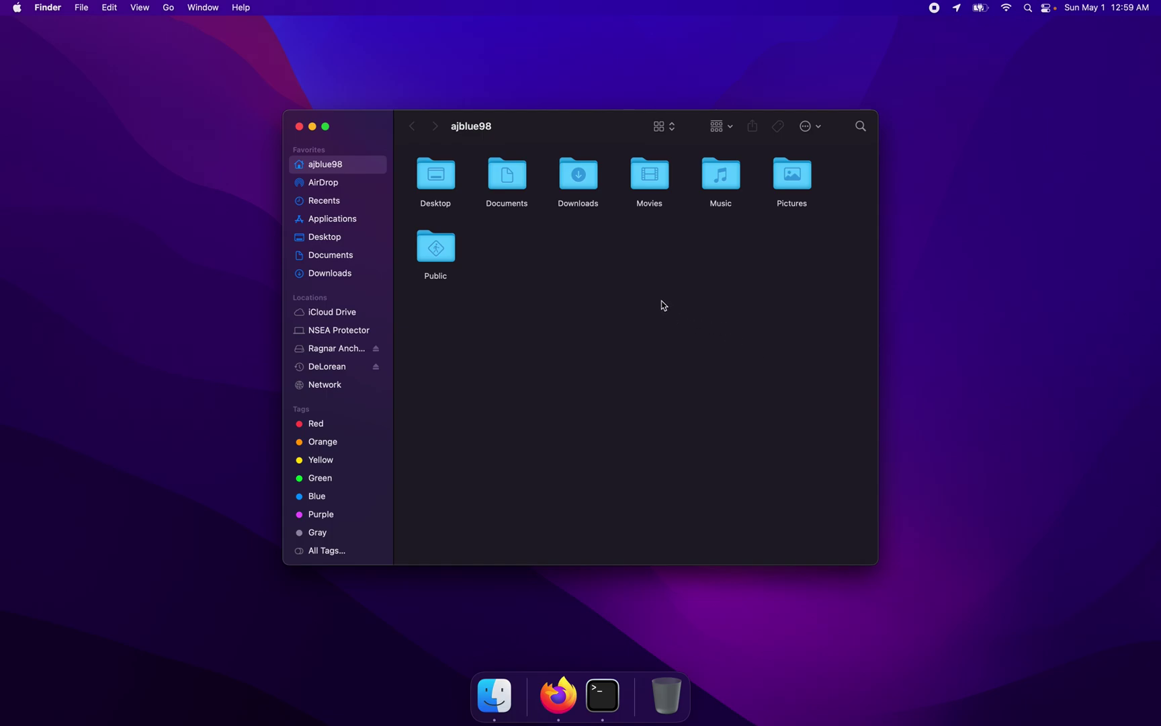
left_click(89, 8)
left_click(85, 40)
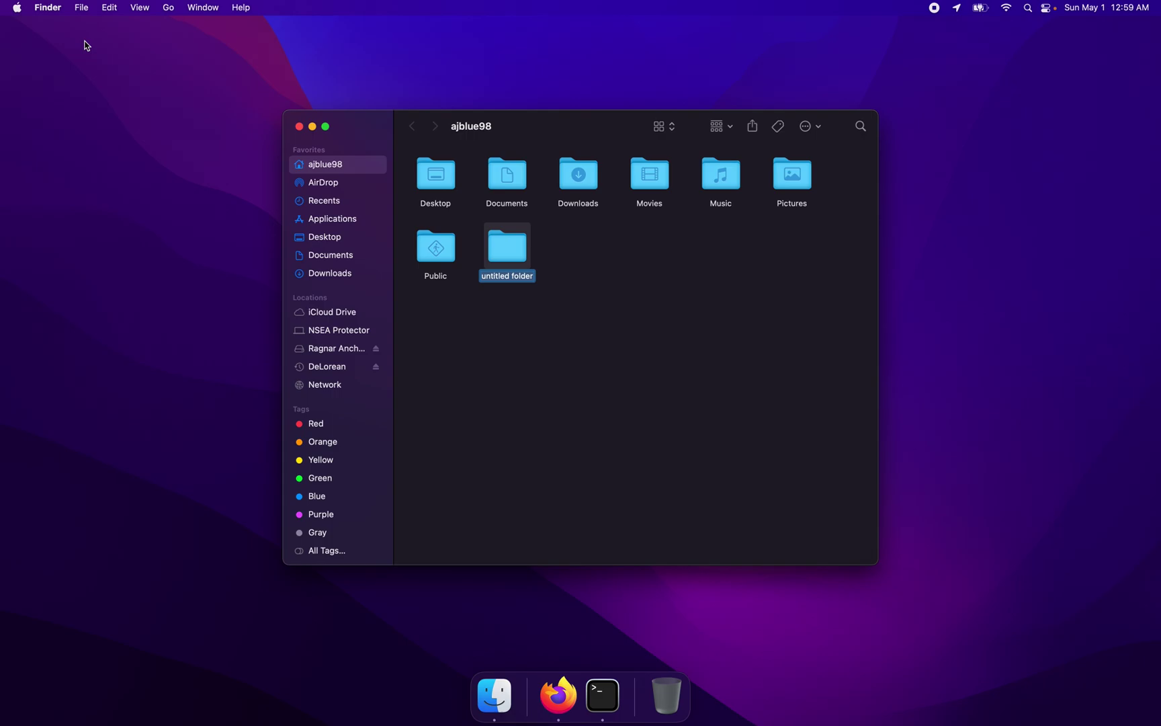
key("Return")
Reselect the untitled folder and rename it 'Apple Menu Items'
left_click(436, 176)
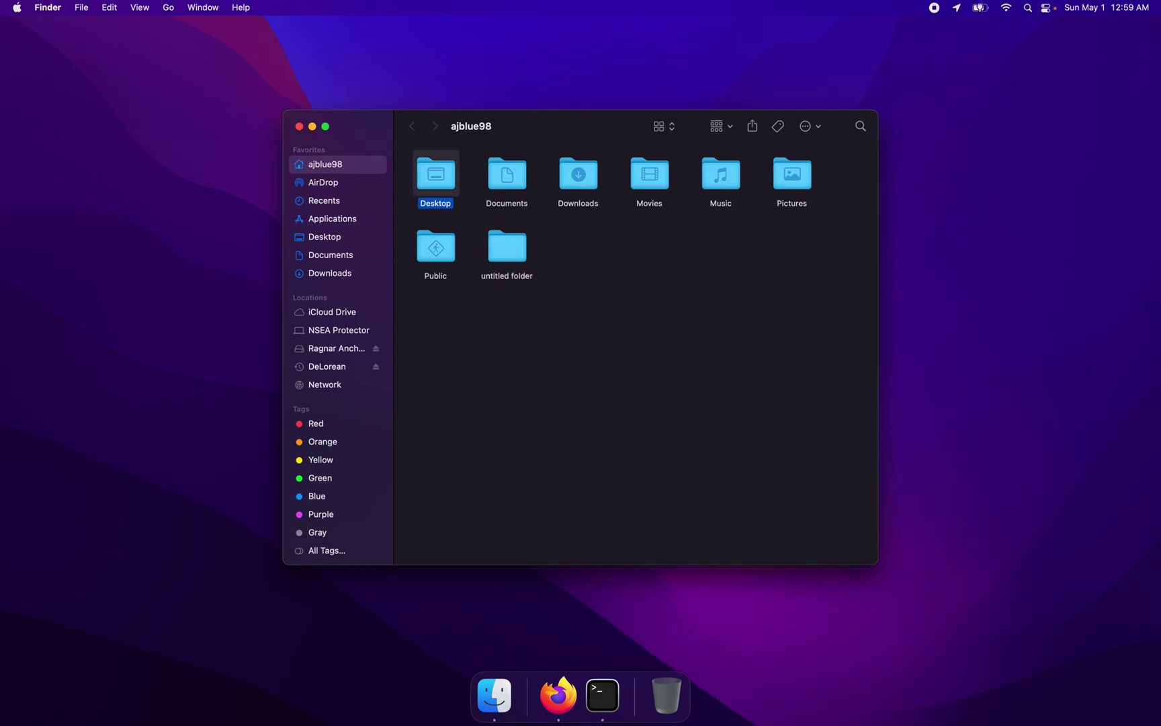
key("p")
key("u")
key("m")
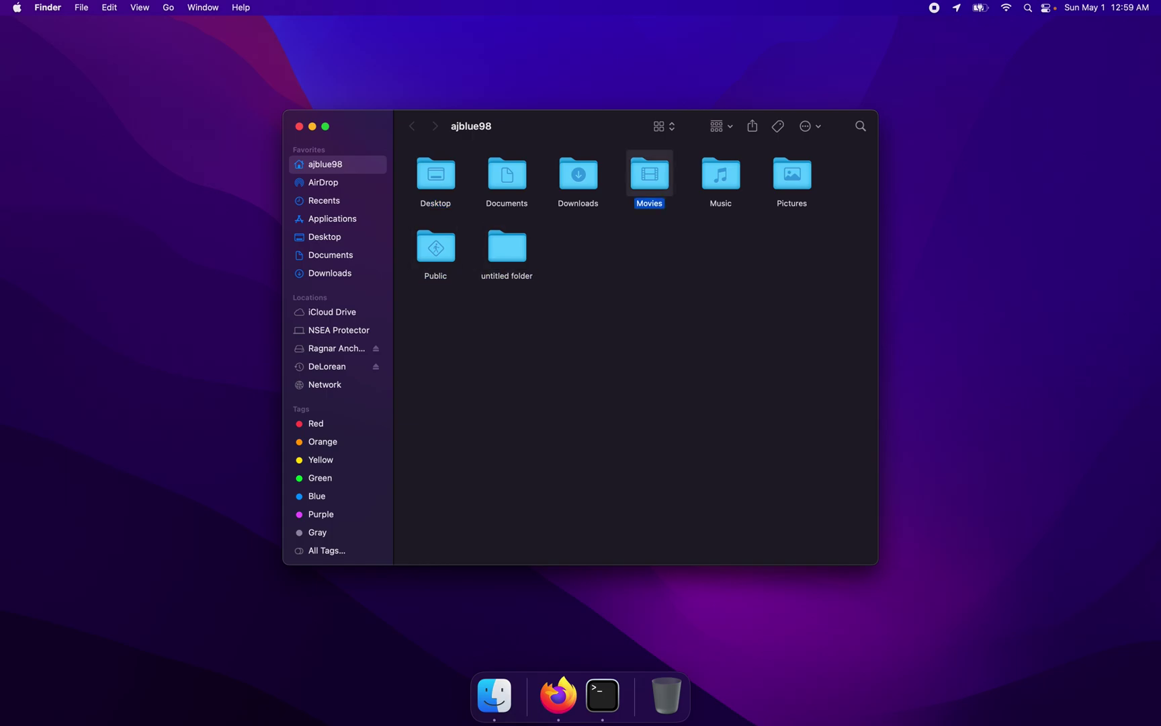
key("Left")
key("Down")
key("Return")
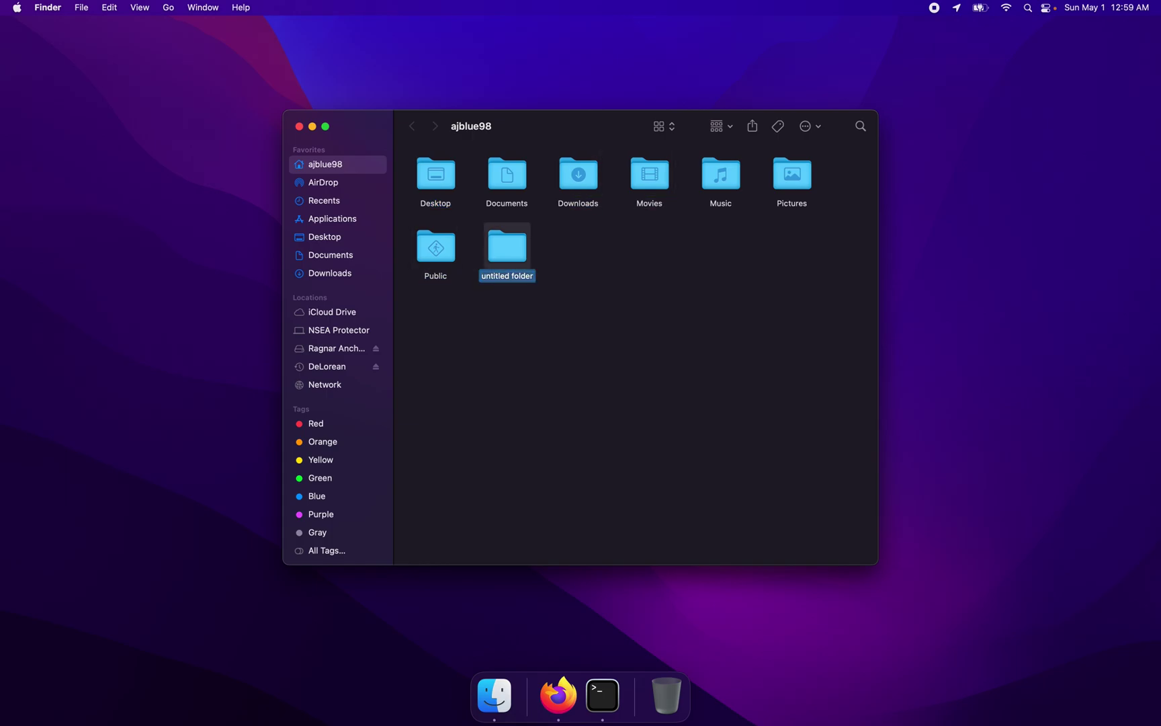
type("Apple Menu Items")
key("Return")
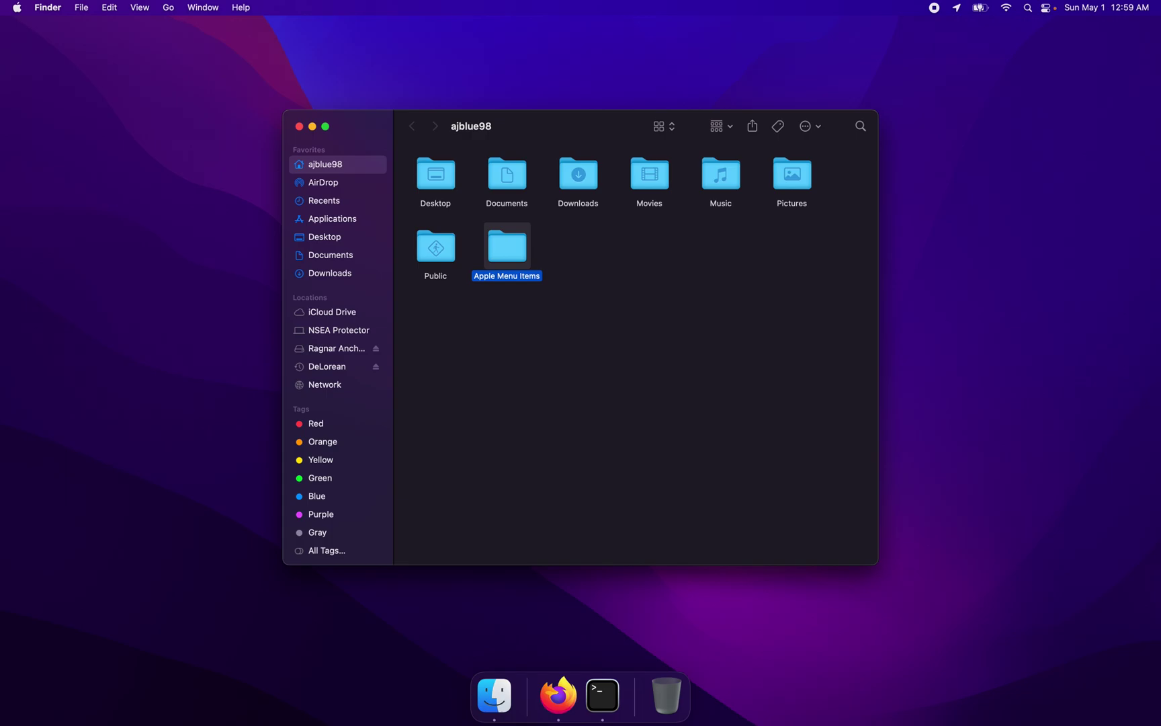
Launch Safari from Spotlight, then bring the Finder window forward toward the lower right
key("super+space")
type("Sa")
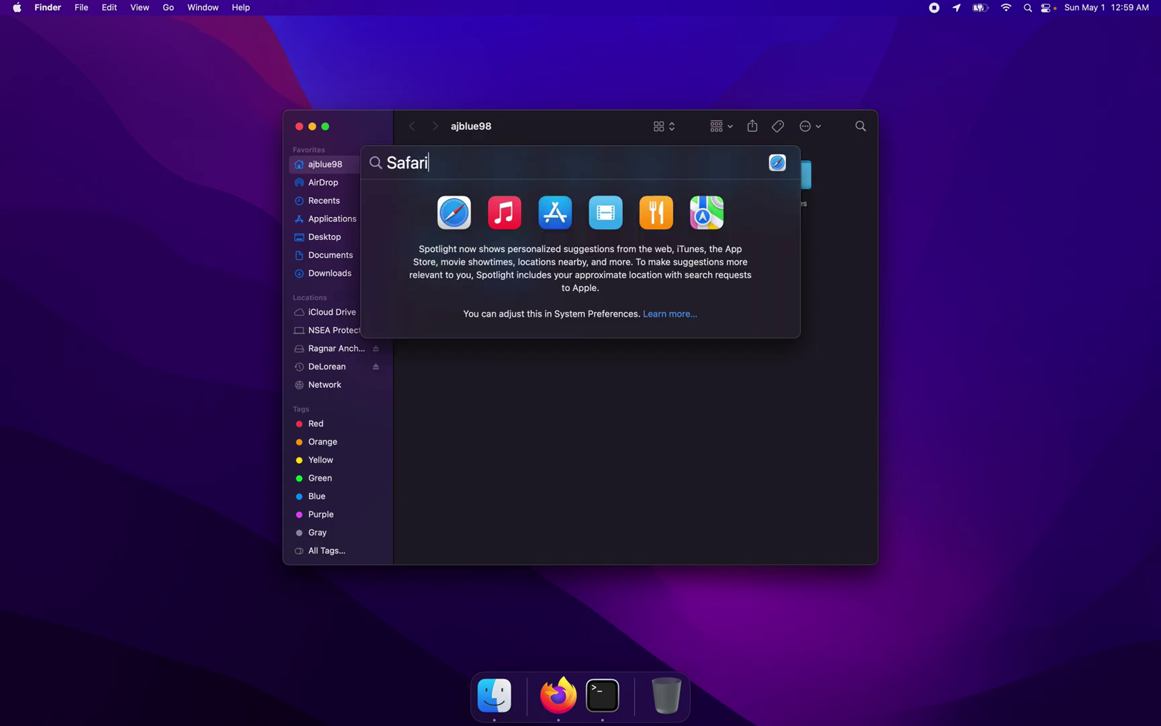
key("Return")
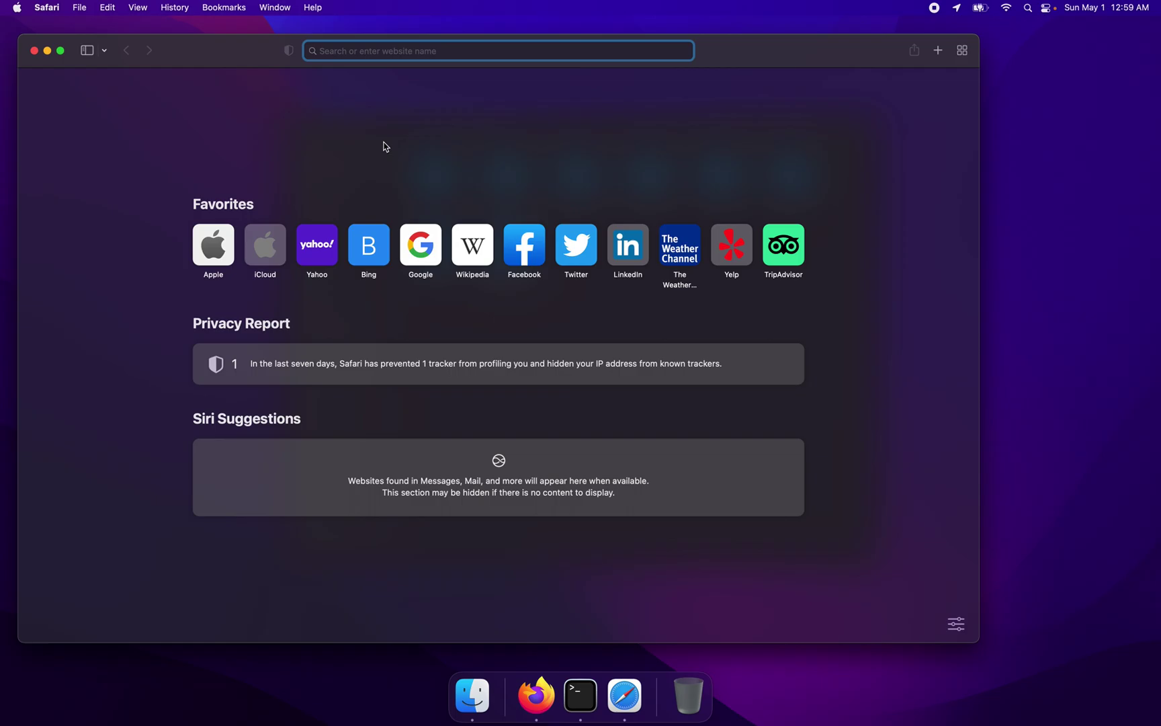
key("ctrl+Up")
left_click(855, 226)
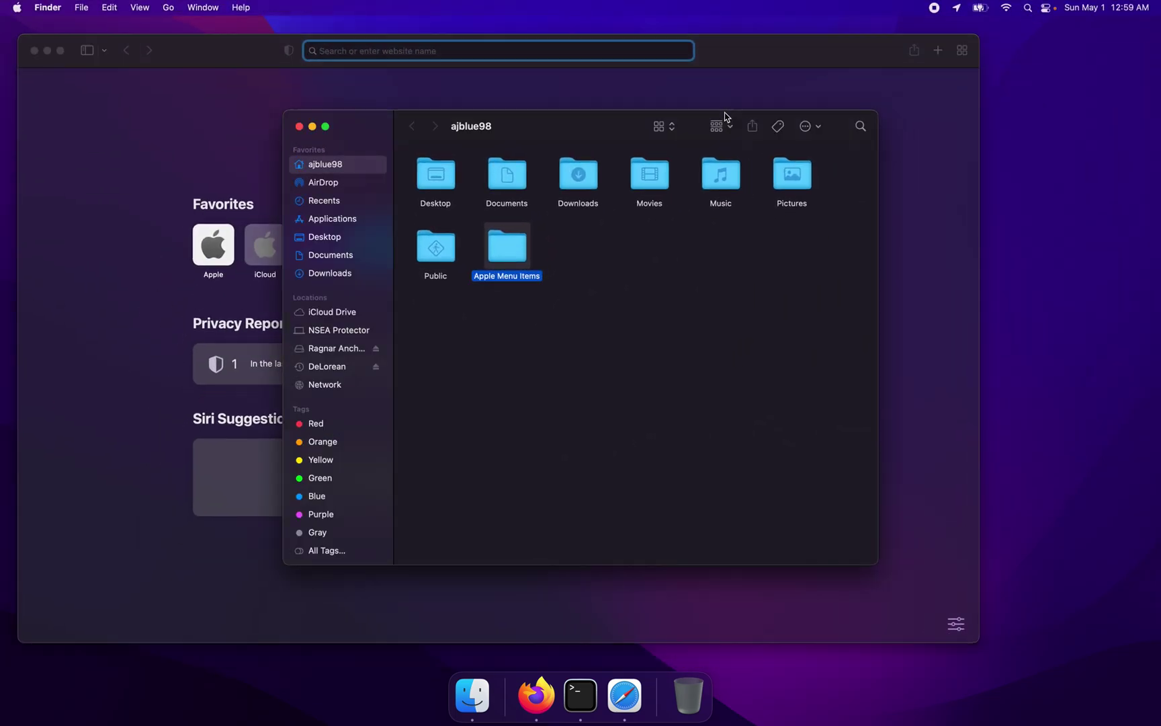
left_click_drag(538, 130, 802, 248)
Show the Get Info window for Apple Menu Items at top right, with Safari in front
right_click(778, 377)
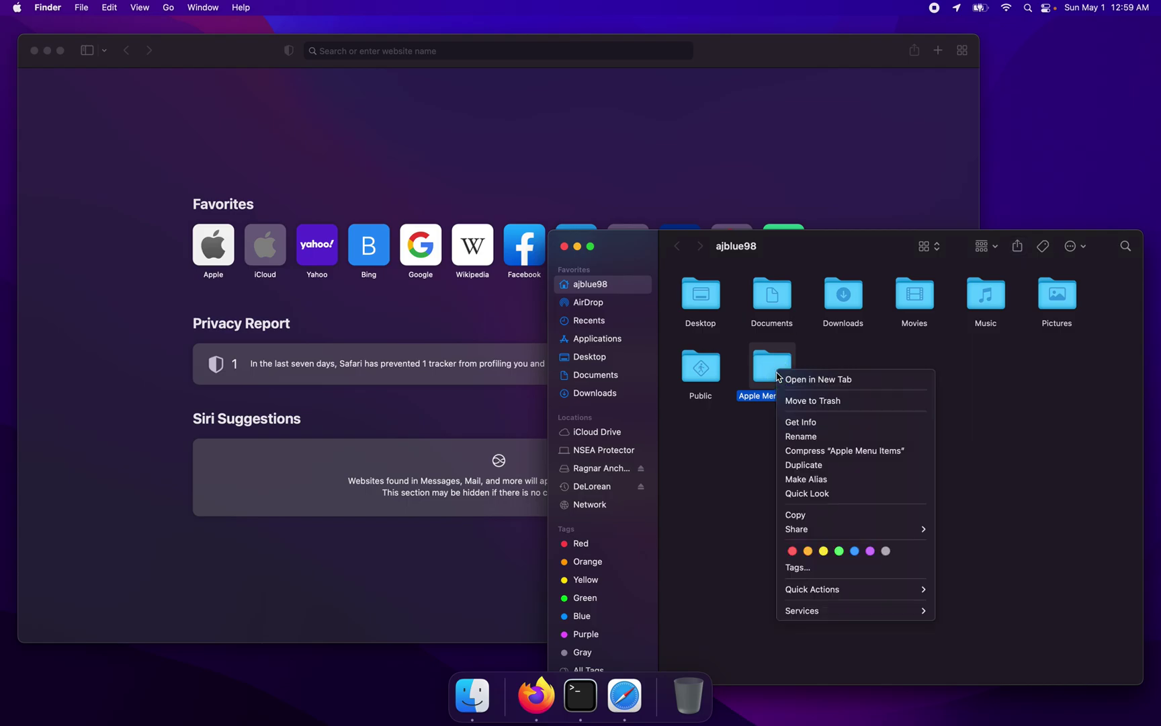
left_click(818, 423)
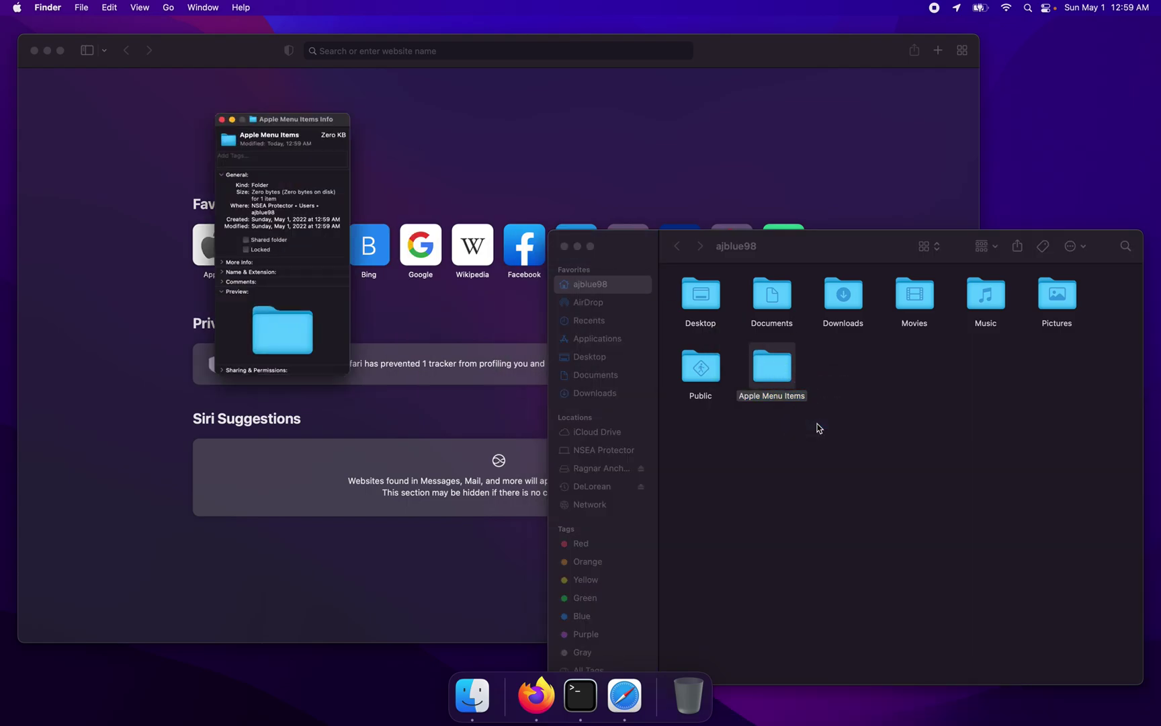
left_click_drag(177, 34, 1124, 49)
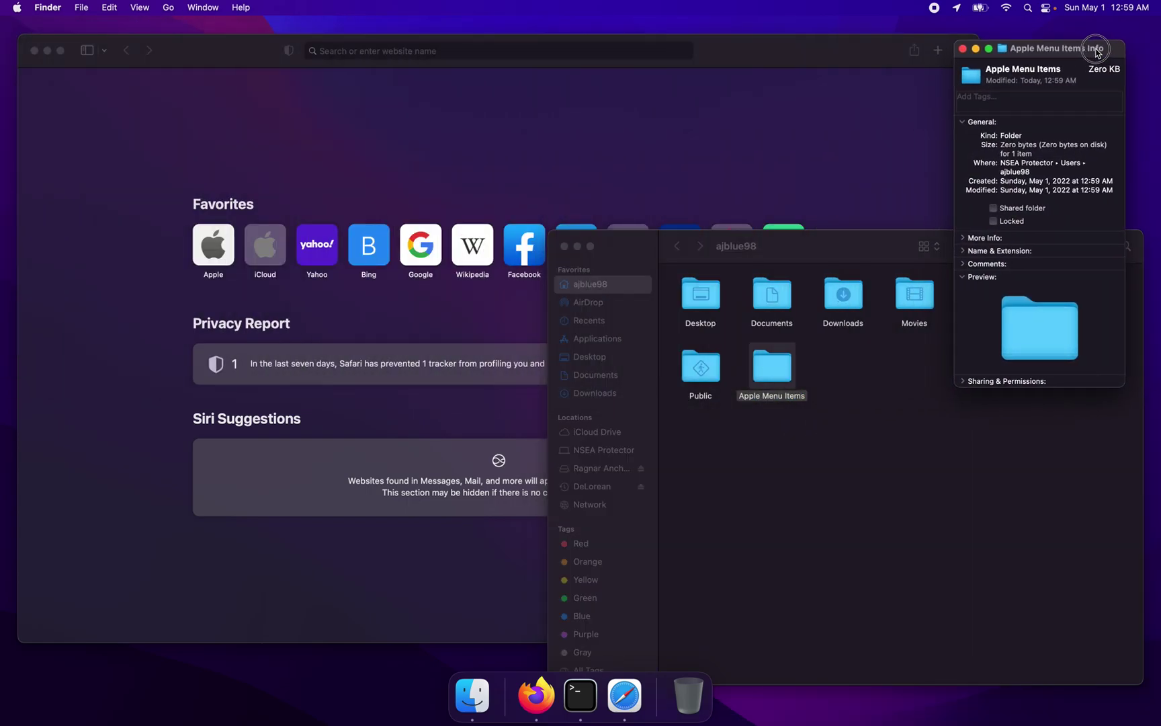
left_click(974, 101)
Narrow Safari and search images for 'Rainbow Apple Logo transparent'
left_click_drag(982, 97, 777, 102)
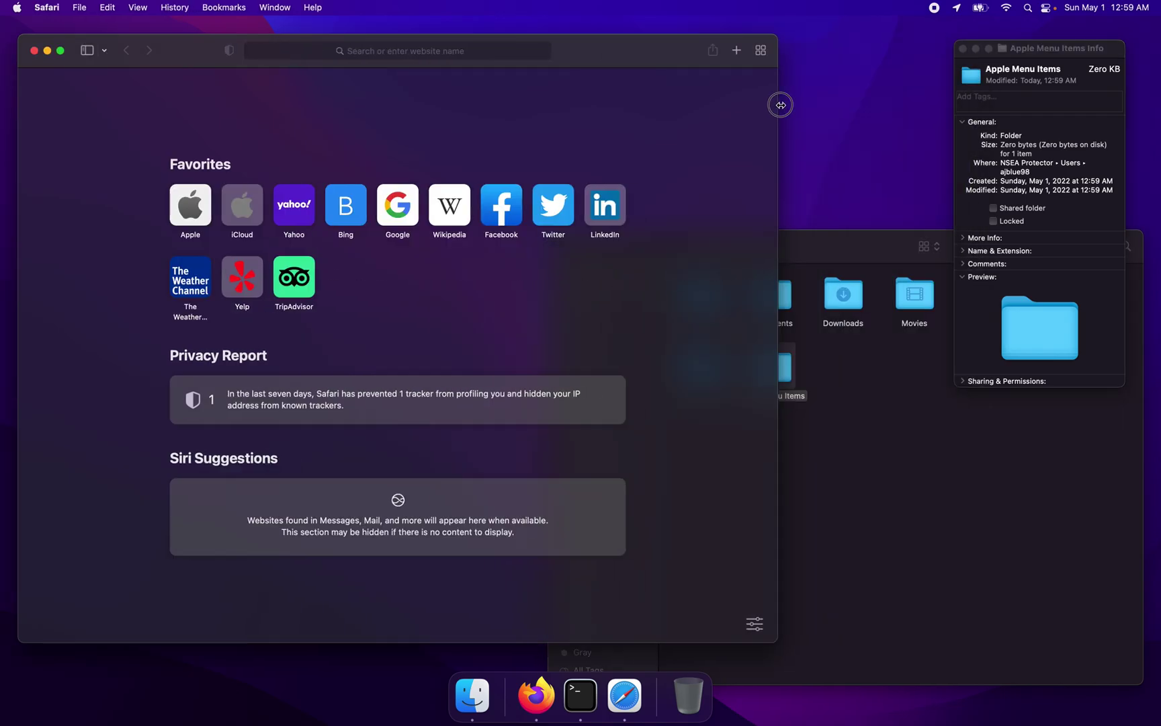
left_click(507, 49)
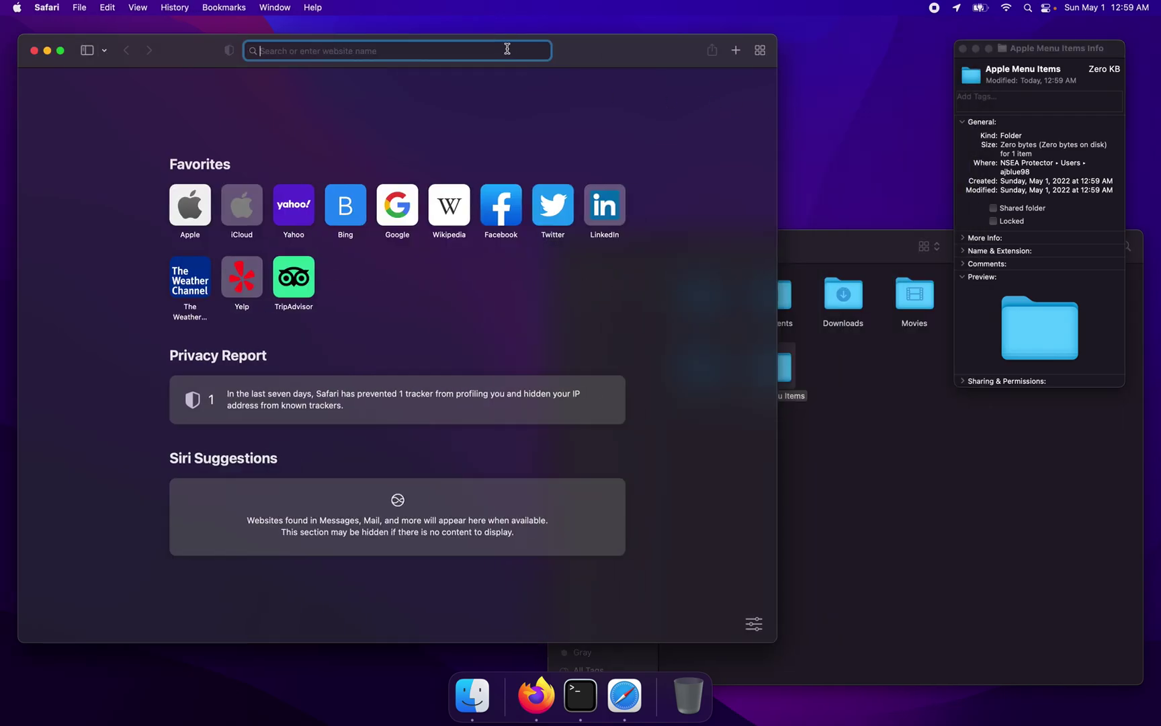
type("Rainbow Ap")
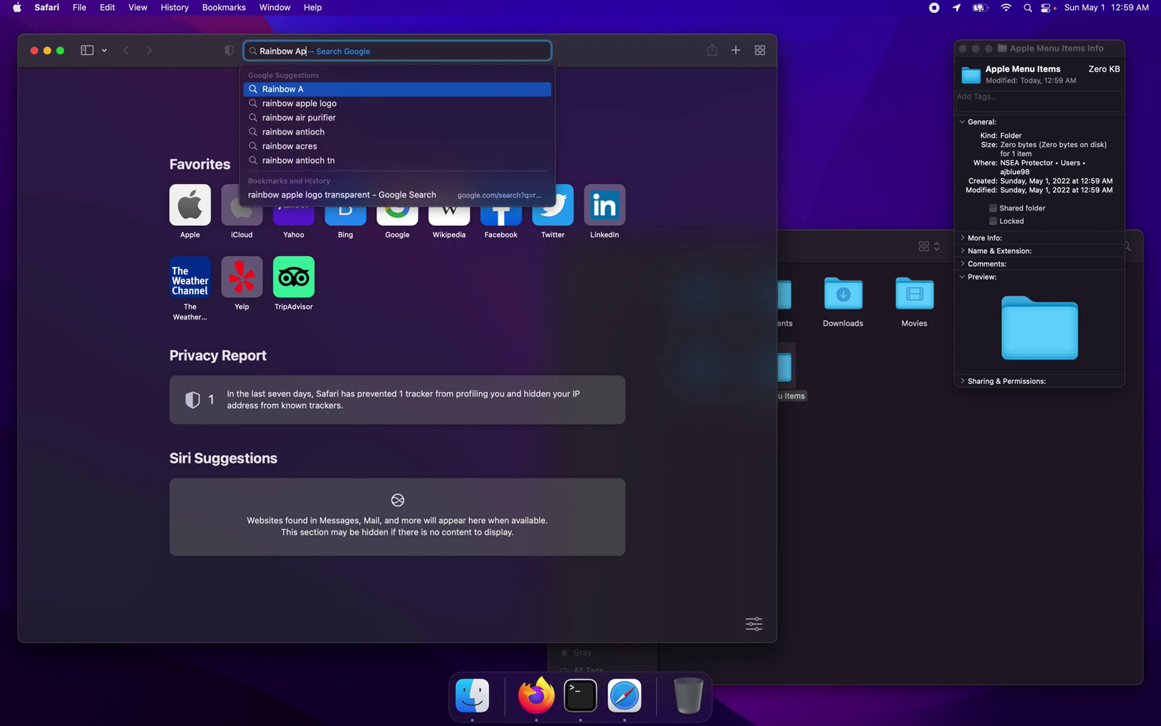
type("ple L")
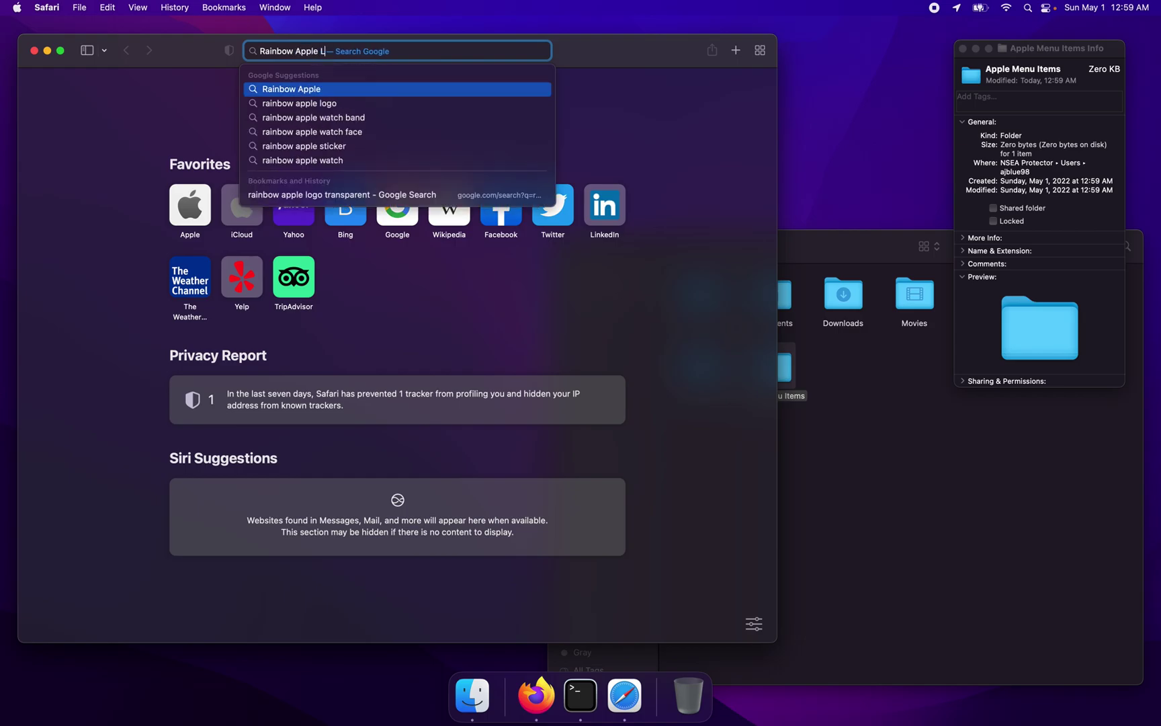
type("ogo")
key("Return")
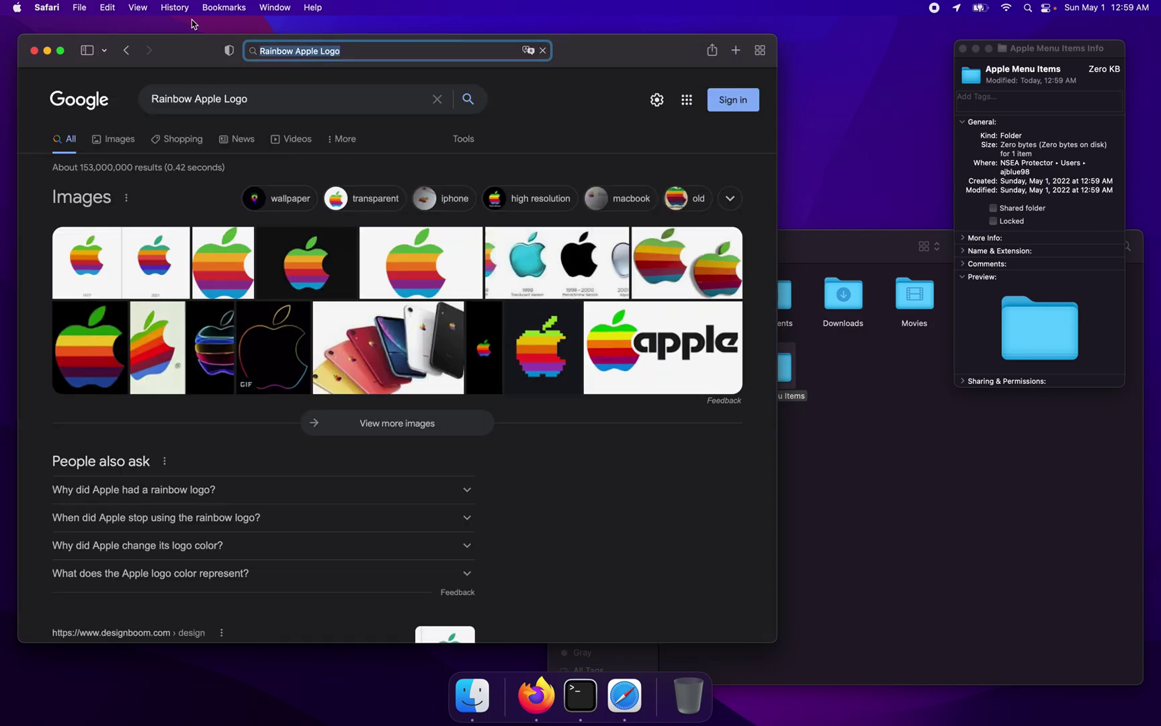
left_click(315, 97)
type("transpa")
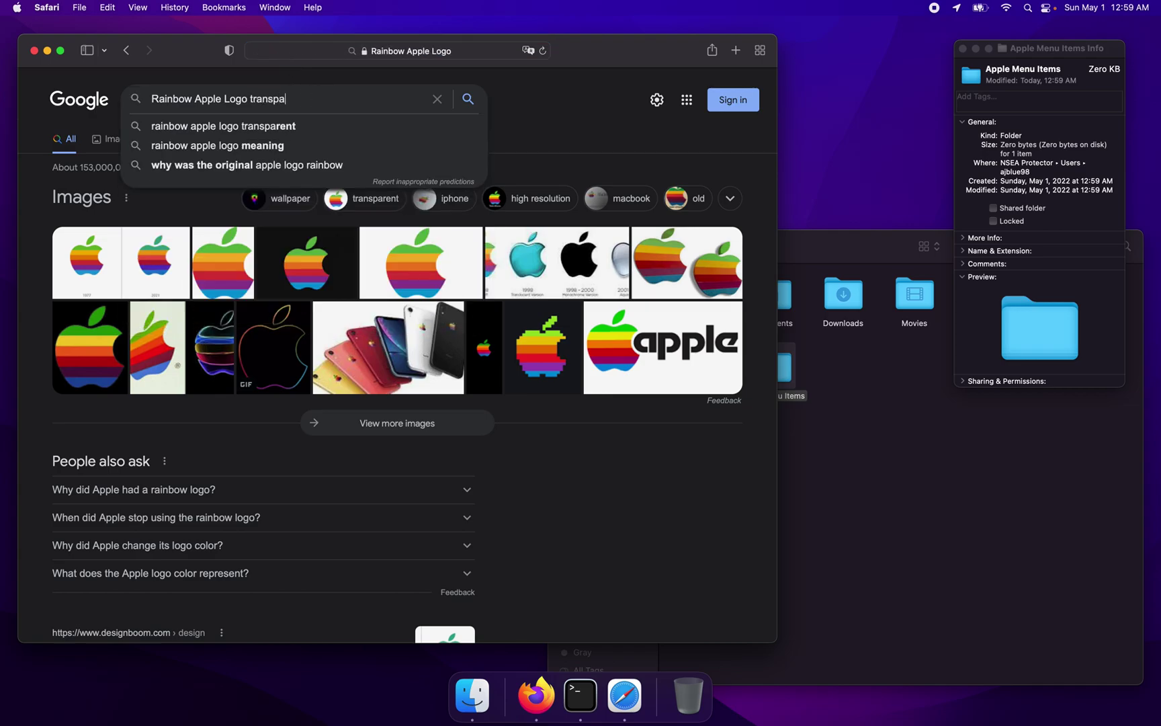
key("Down")
key("Return")
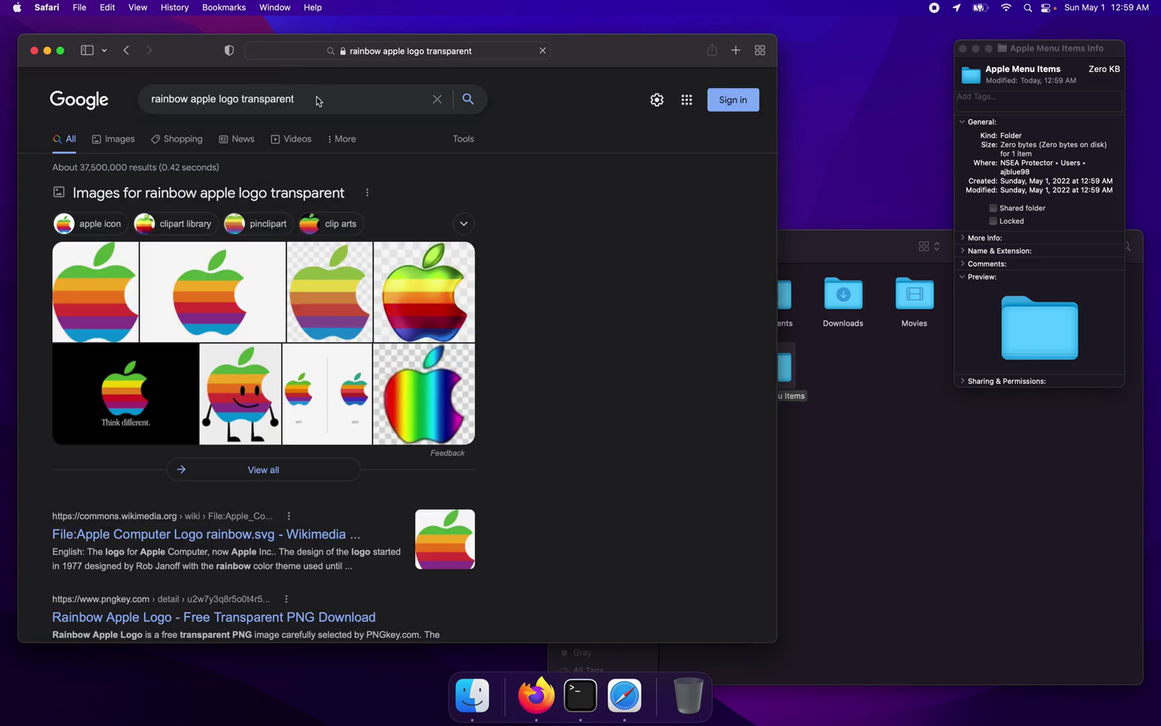
left_click(115, 139)
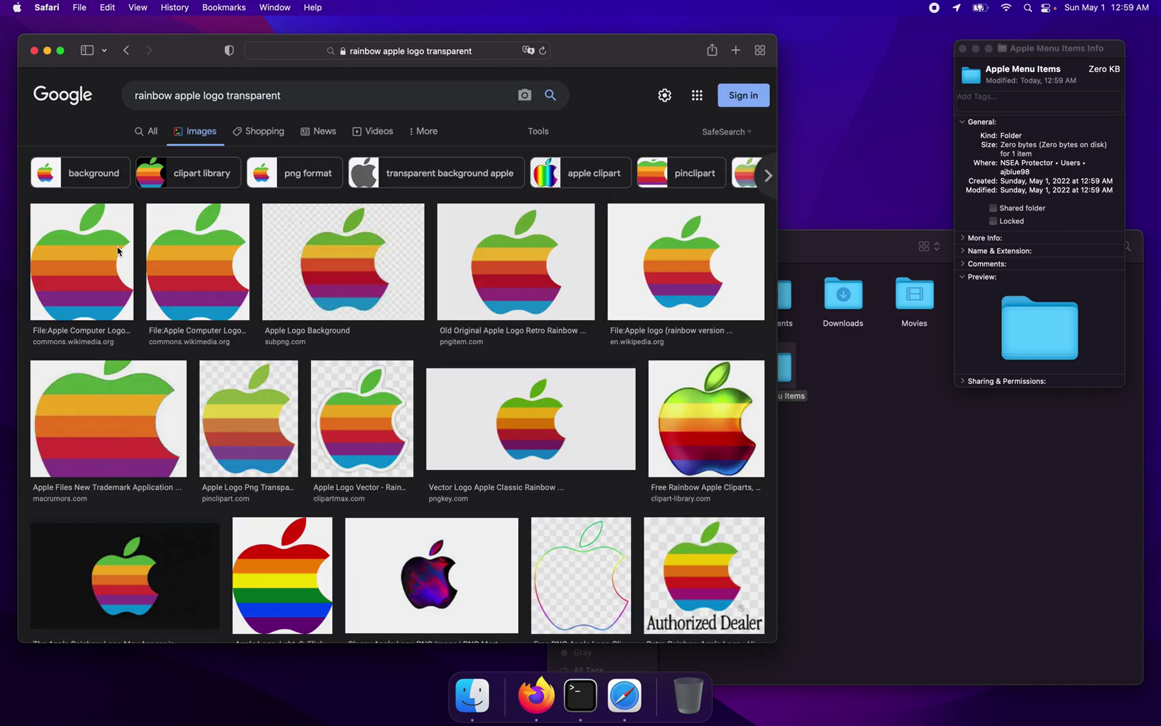
Drag the Wikimedia rainbow Apple logo onto the folder's Info icon, then close Safari
left_click(116, 250)
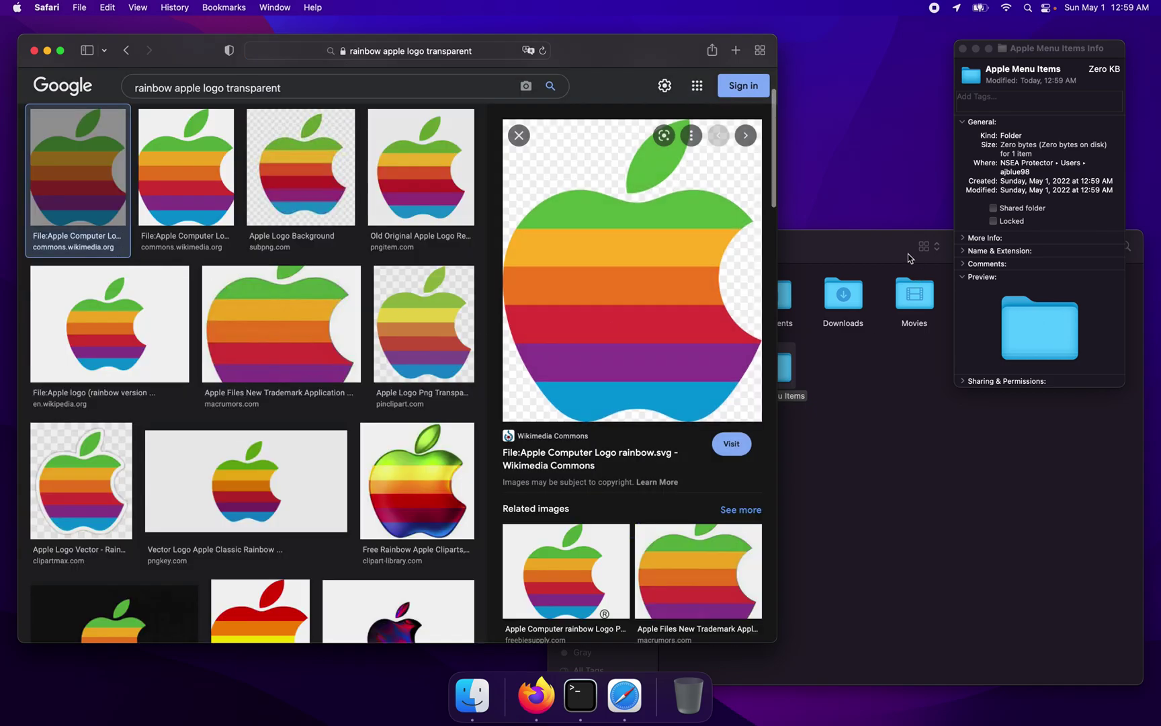
left_click_drag(651, 297, 972, 78)
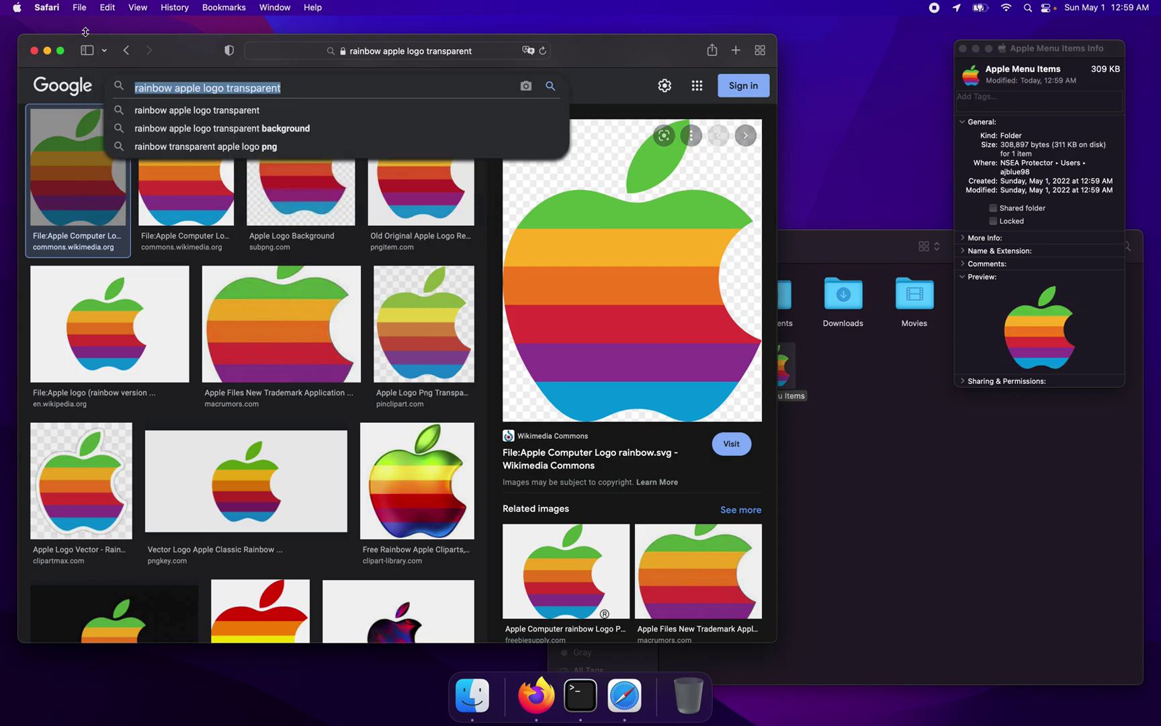
left_click(34, 50)
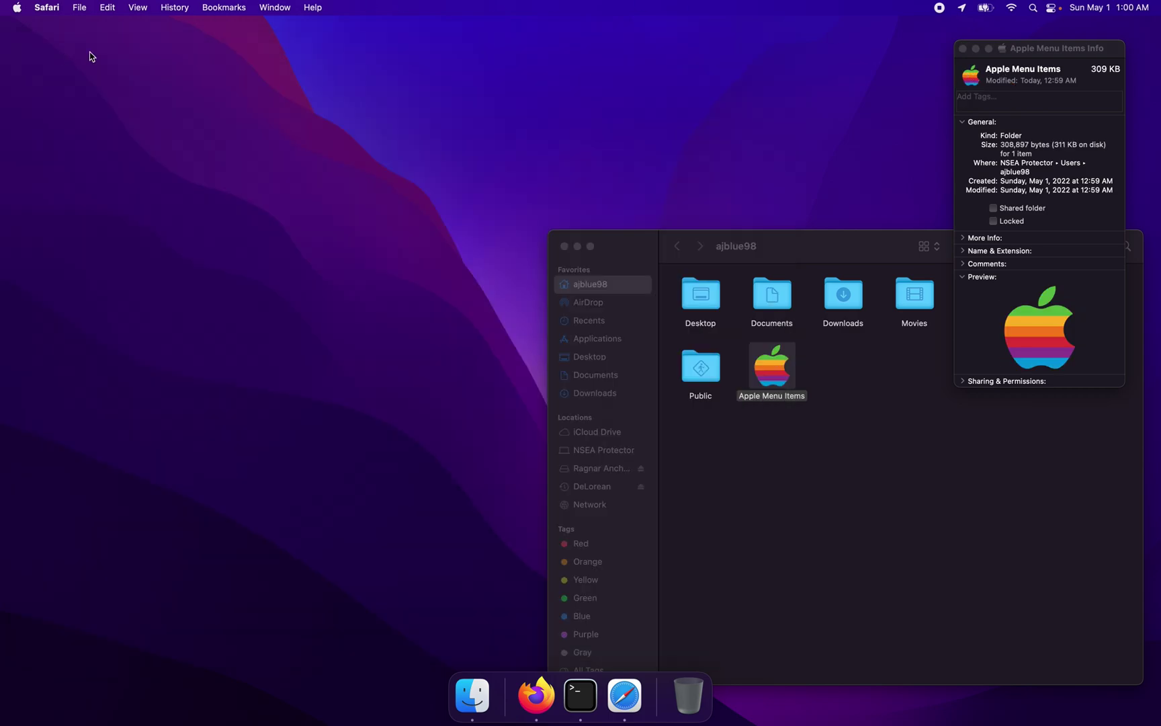
Close Get Info, drag Apple Menu Items into the Dock, and test its stack twice
left_click(962, 49)
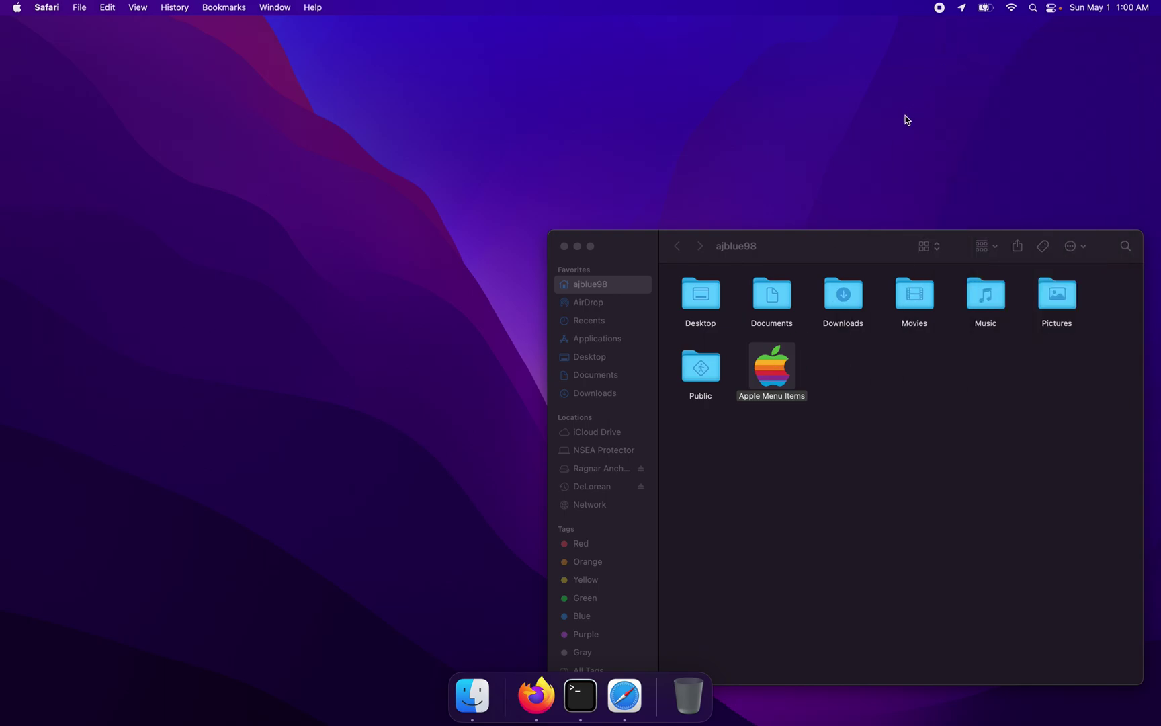
left_click_drag(774, 381, 665, 702)
left_click(664, 700)
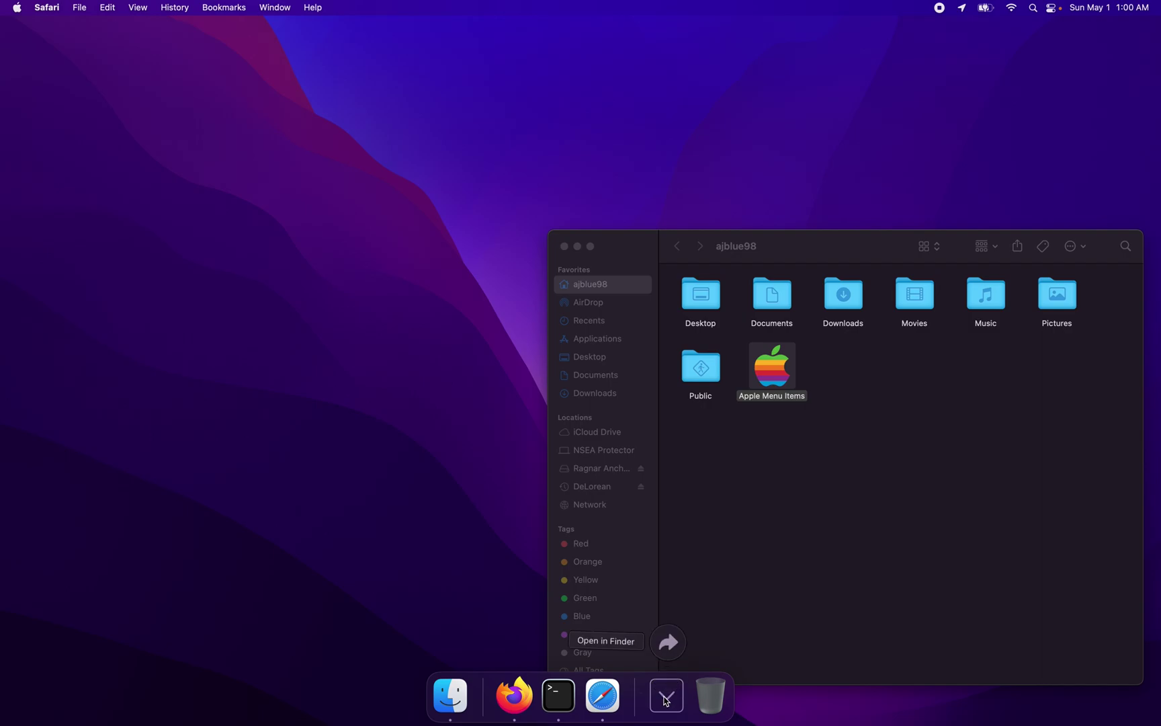
left_click(664, 701)
left_click(664, 701)
left_click(663, 701)
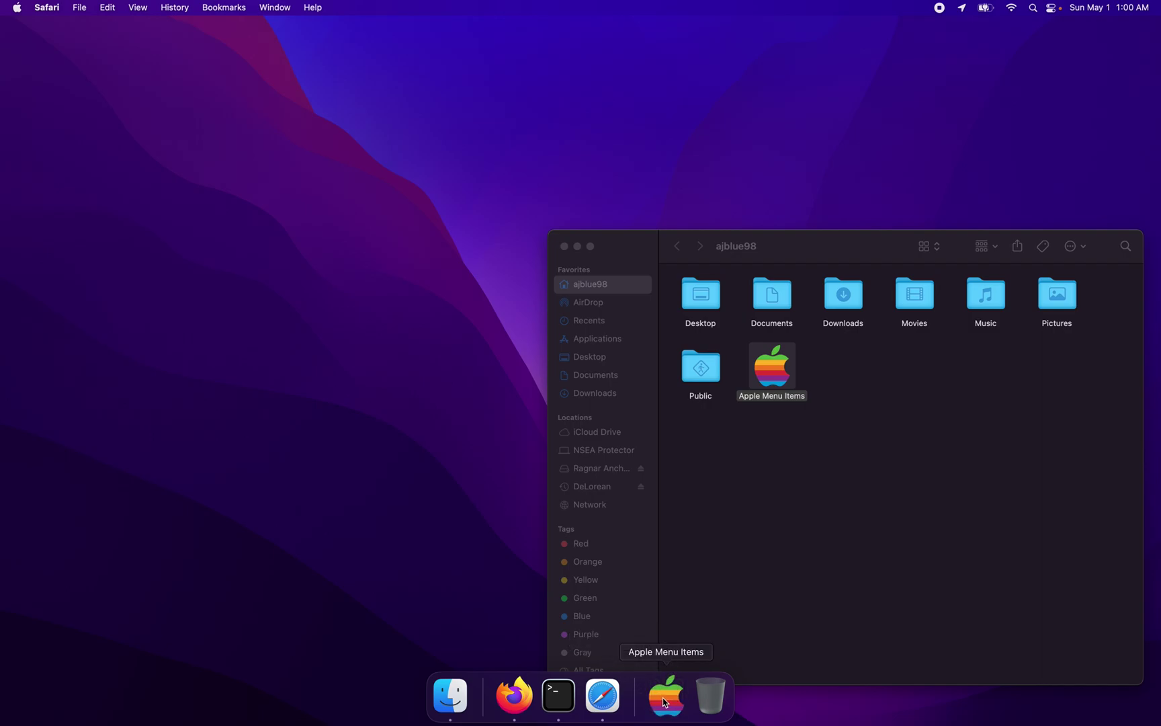
Move the home folder window to the upper left of the screen
left_click_drag(884, 261, 384, 82)
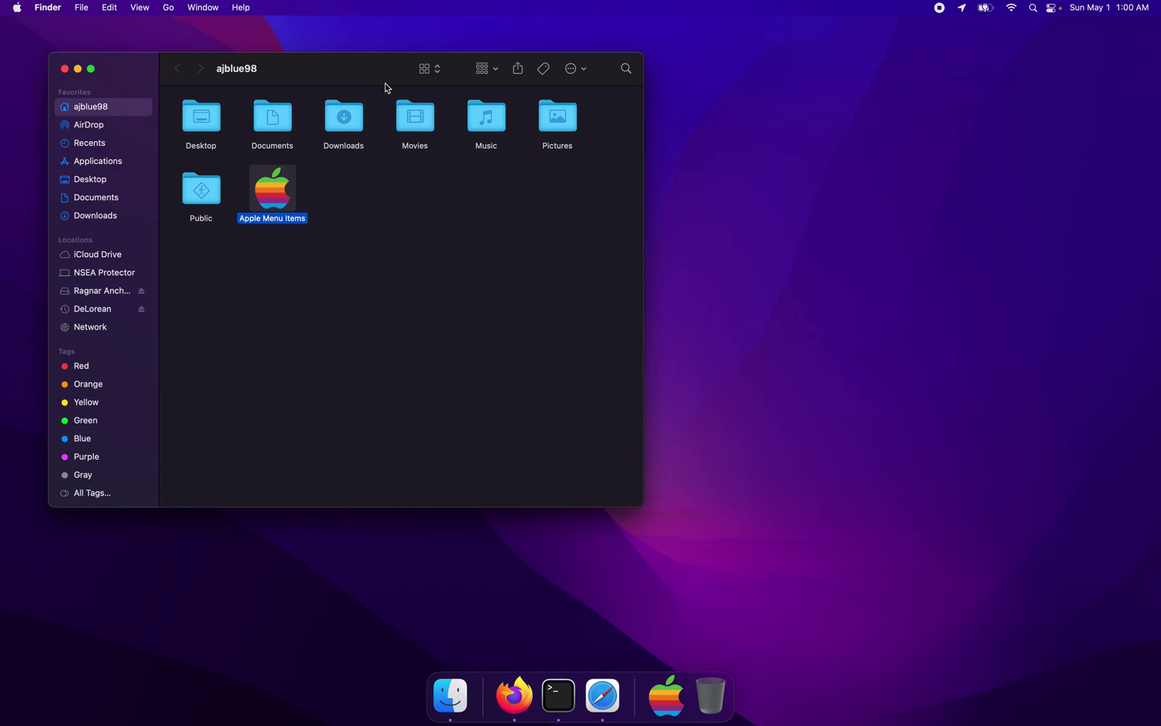
left_click(952, 323)
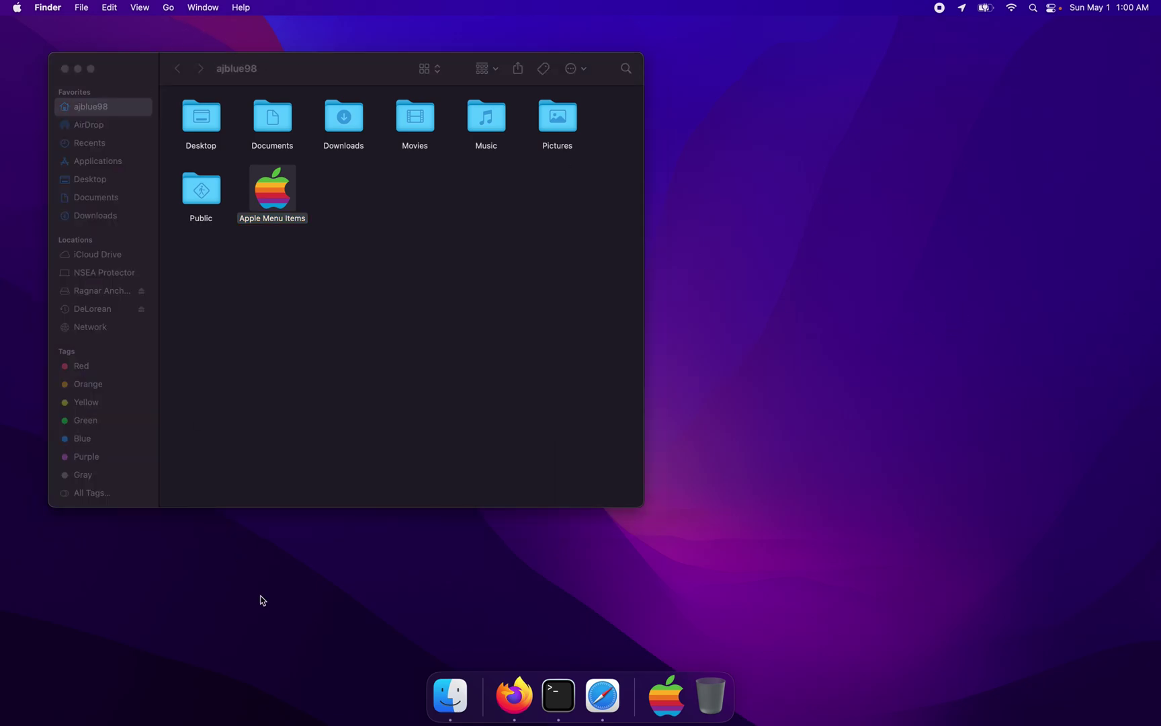
left_click(452, 693)
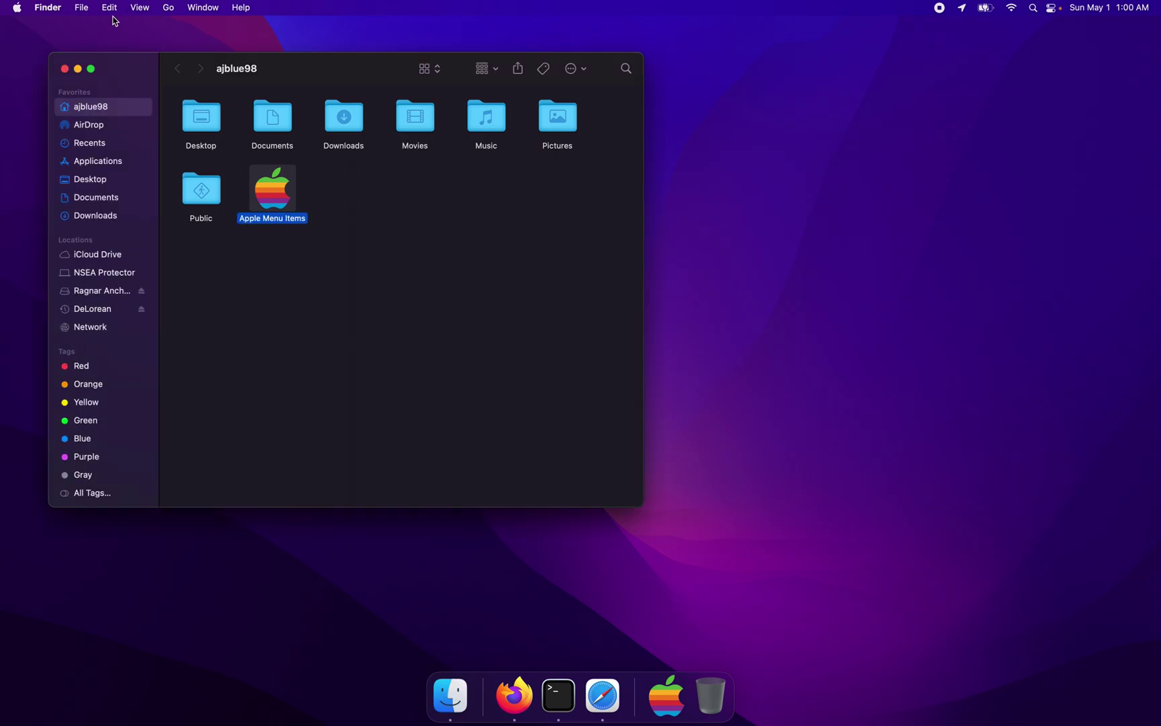
Open a second Finder window on Applications and widen it to show more icons
left_click(79, 6)
left_click(95, 26)
left_click_drag(241, 86, 756, 202)
left_click(551, 296)
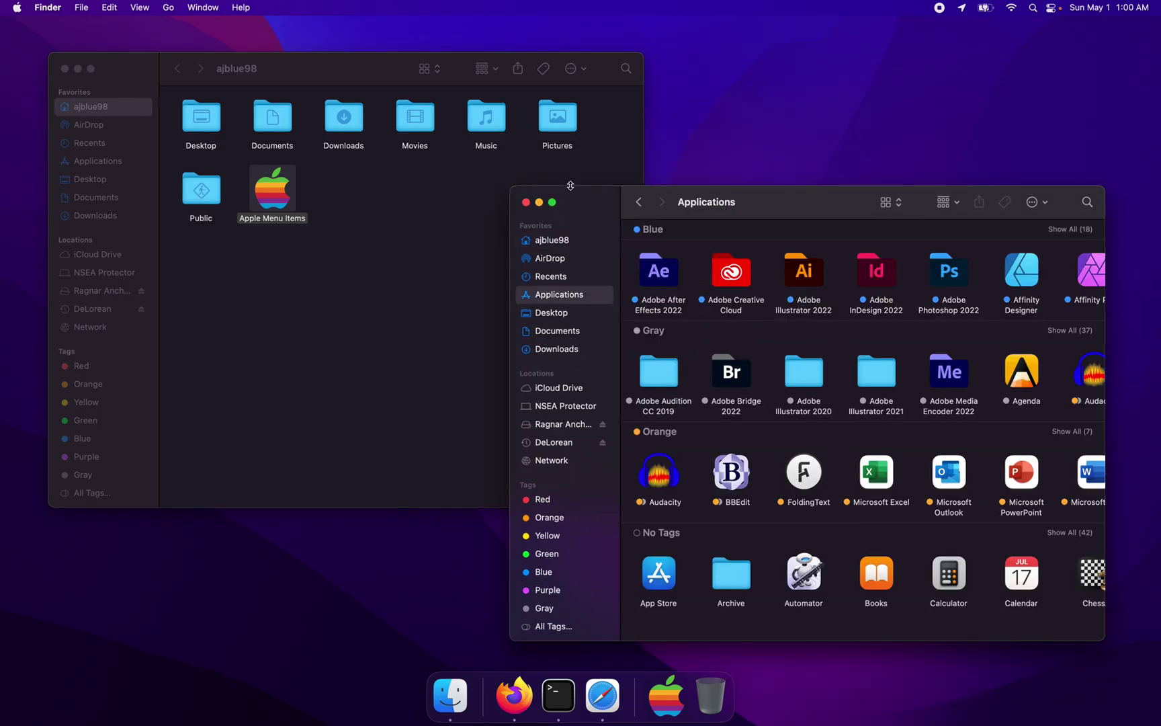
left_click_drag(512, 182, 348, 178)
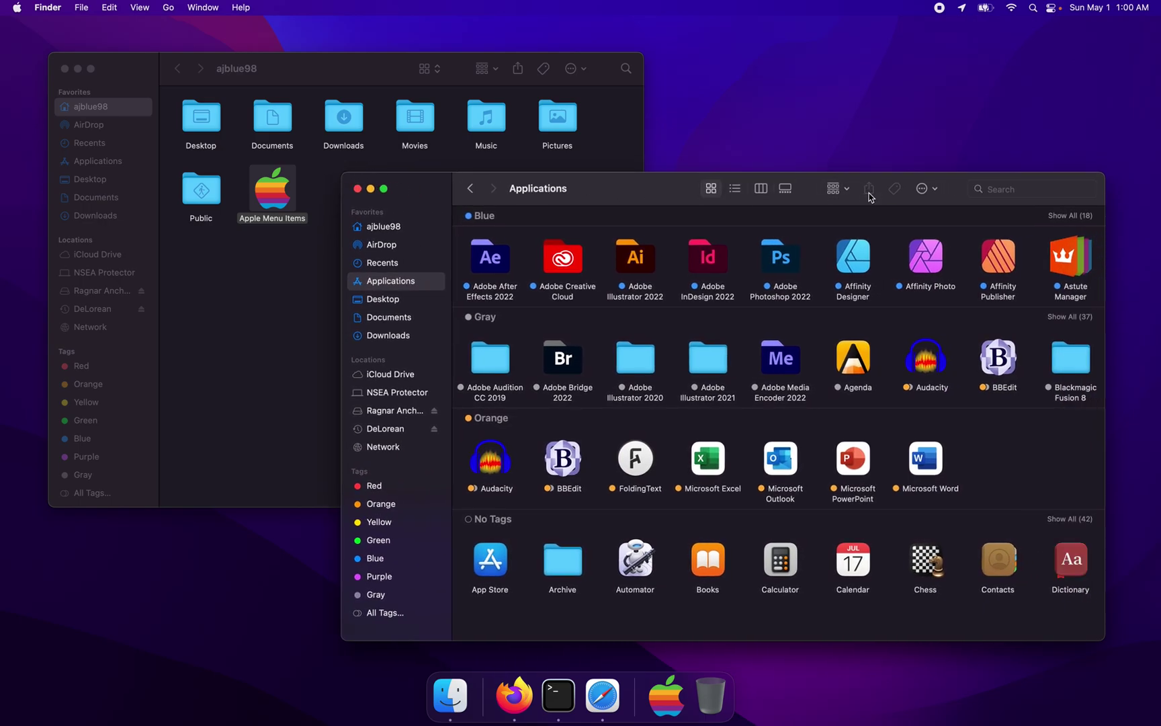
Turn off Use Groups and sort the Applications icons by Name
left_click(167, 8)
mouse_move(140, 7)
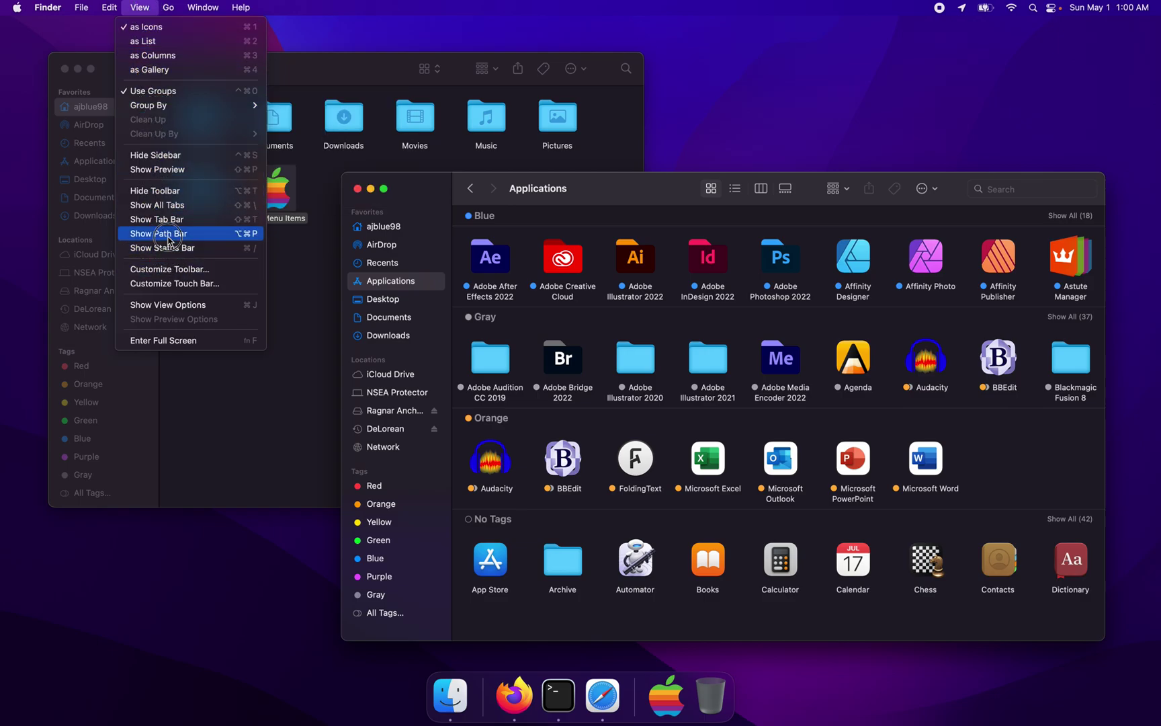
left_click(160, 91)
left_click(146, 8)
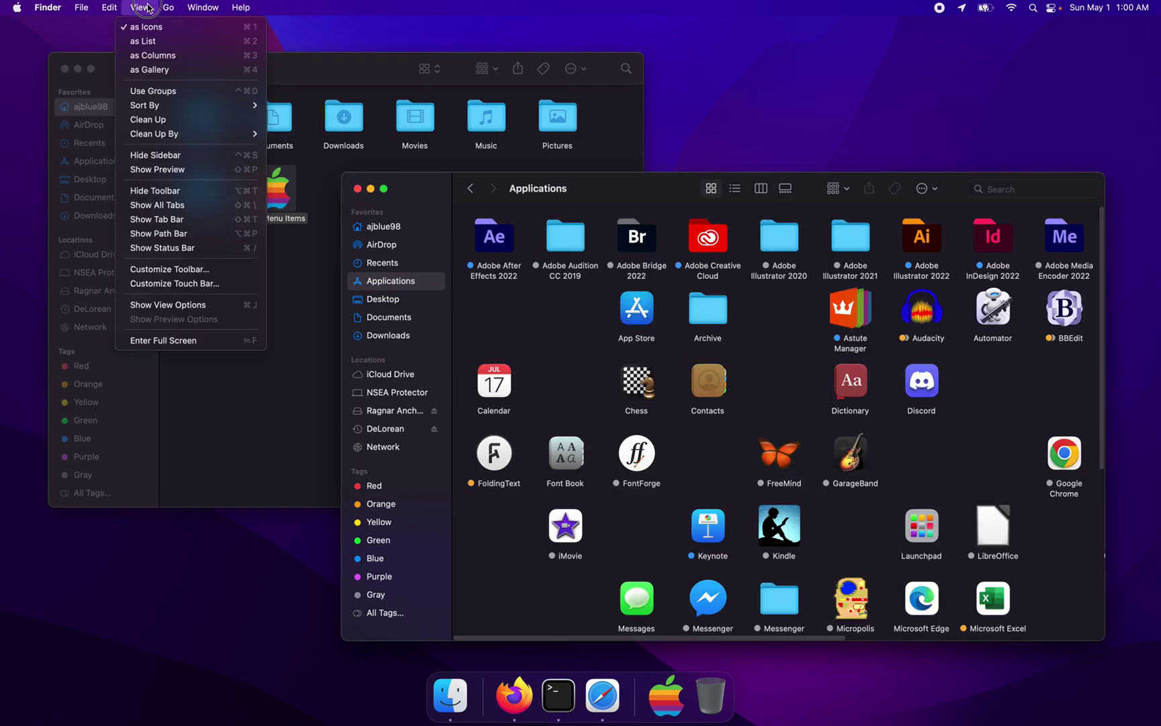
mouse_move(168, 105)
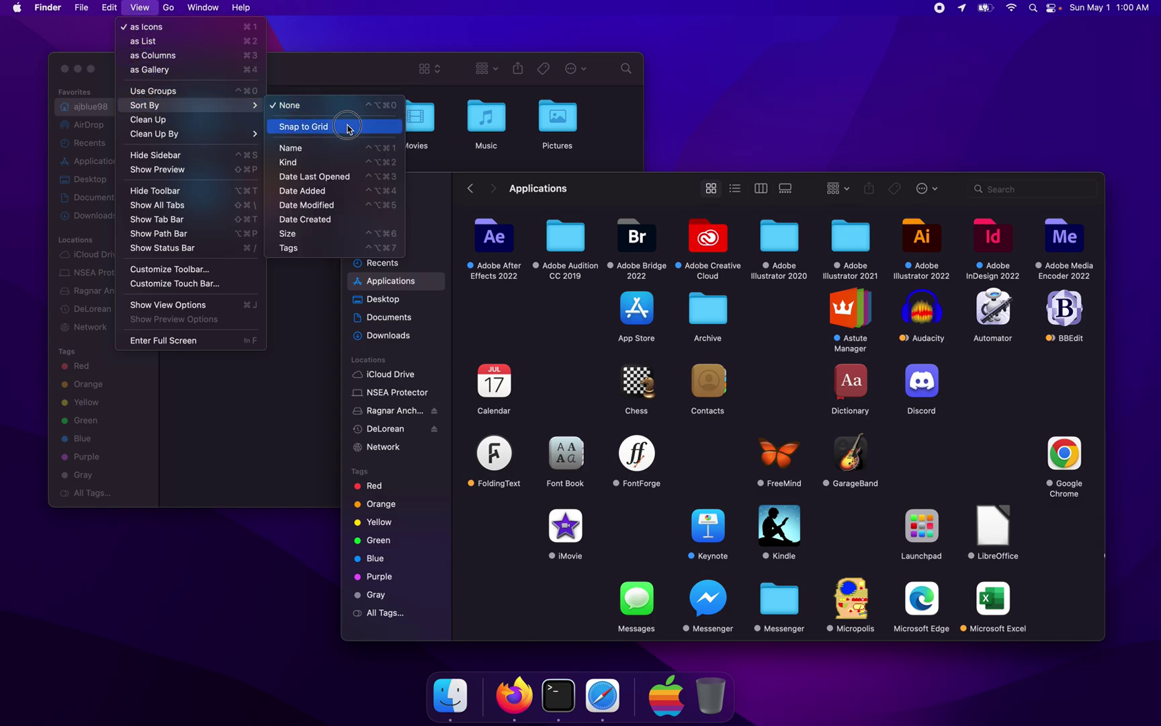
left_click(342, 149)
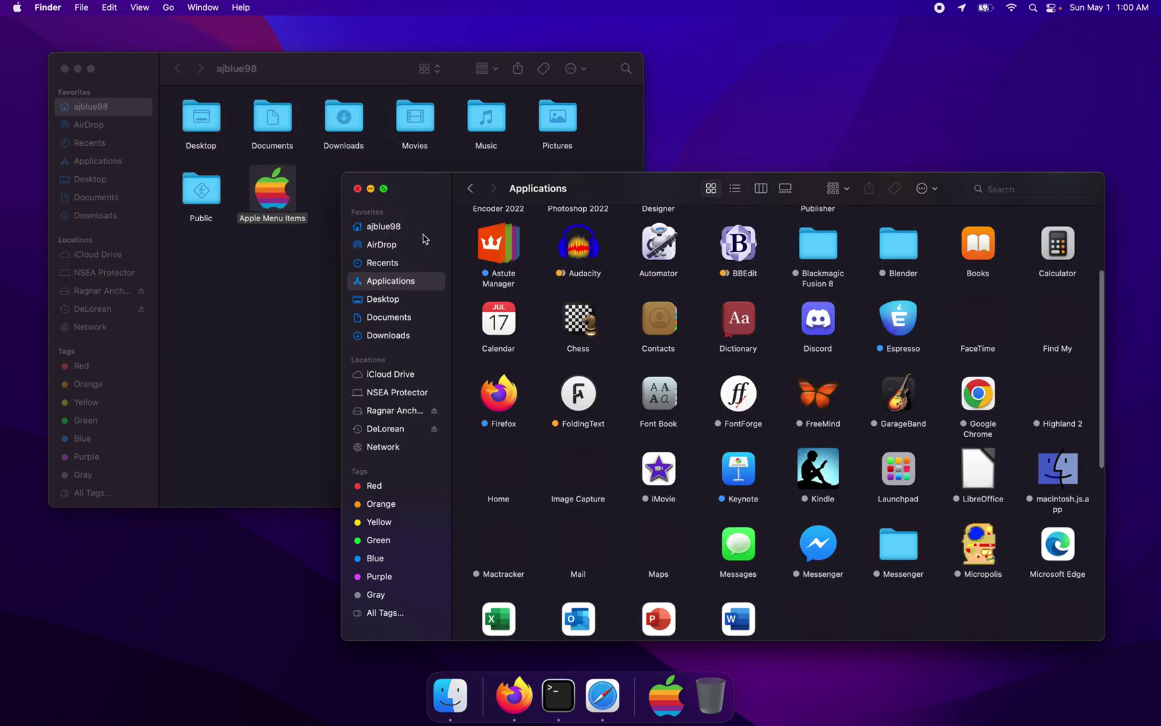
scroll(638, 313, "up", 3)
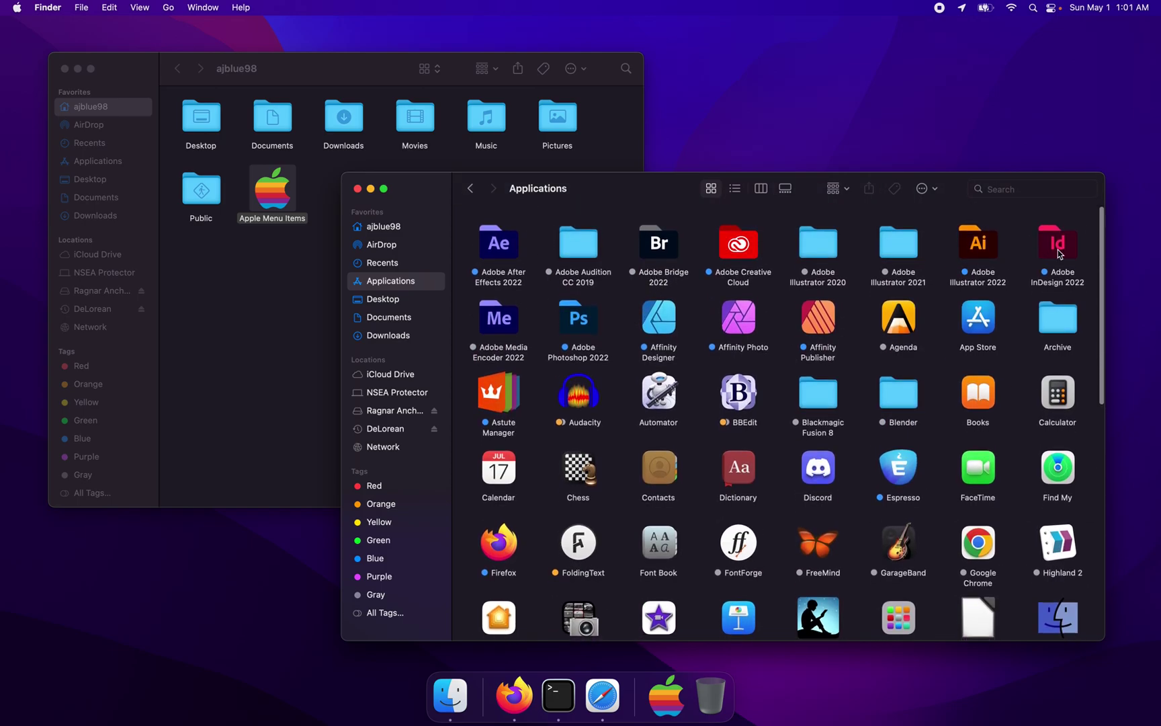
Open Apple Menu Items in one window and add an Adobe Illustrator 2022 alias
left_click(972, 253)
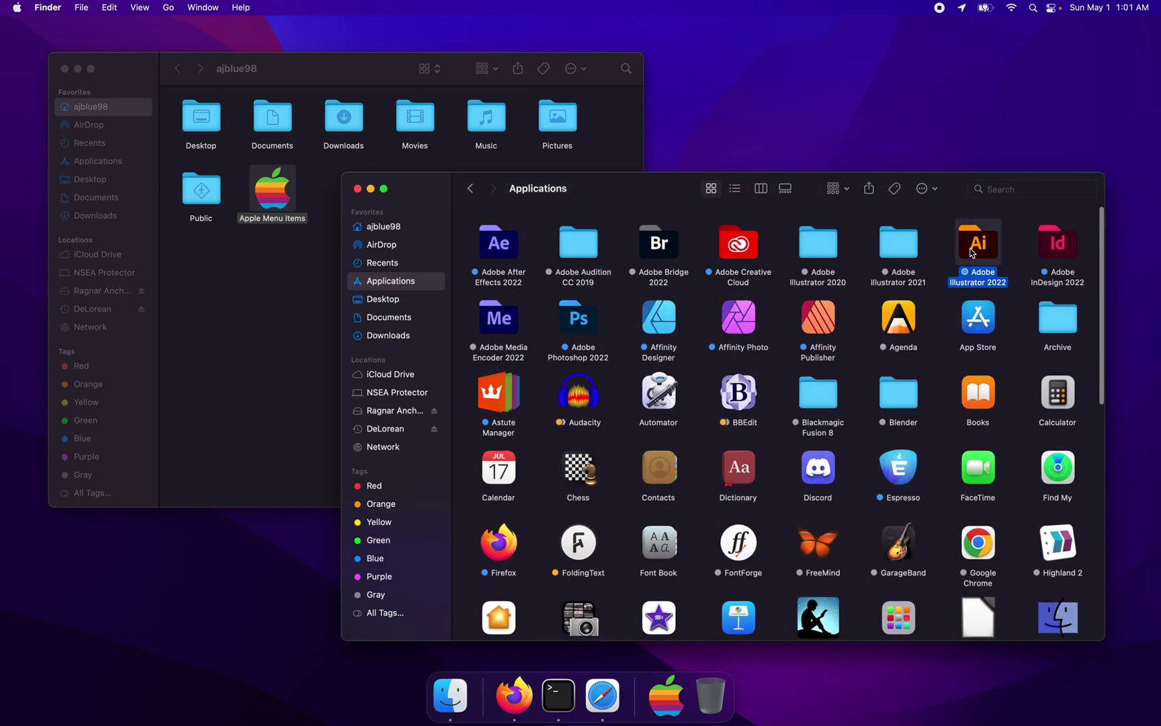
left_click(972, 253)
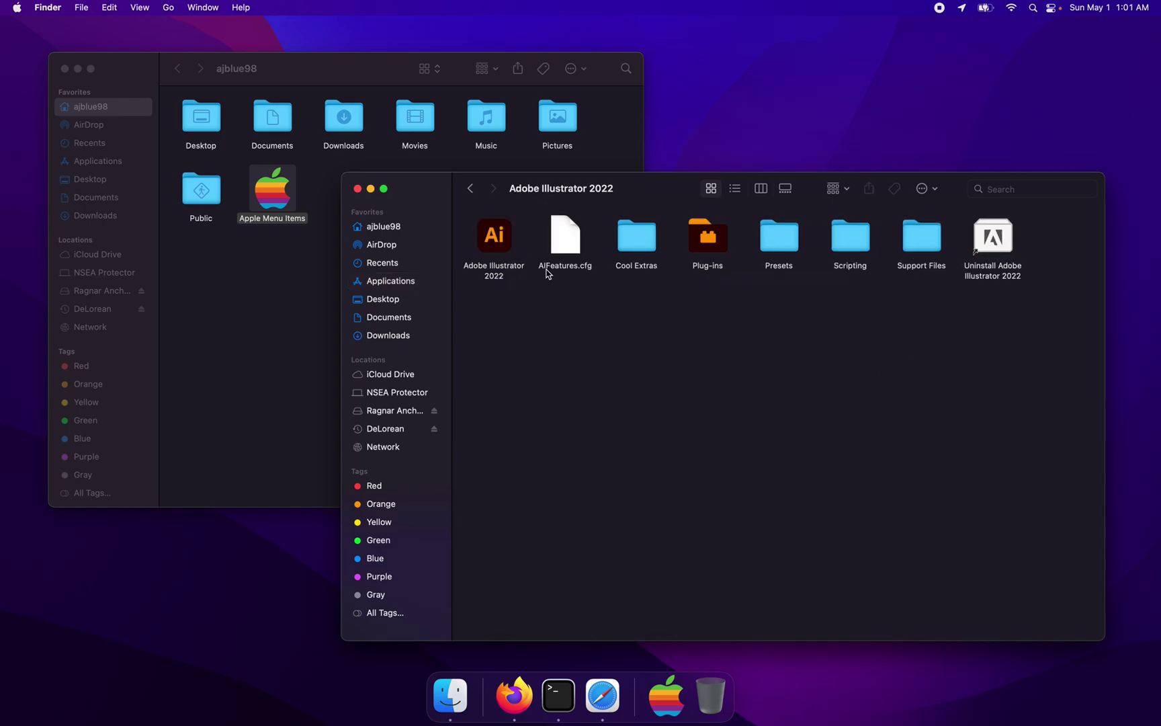
double_click(271, 201)
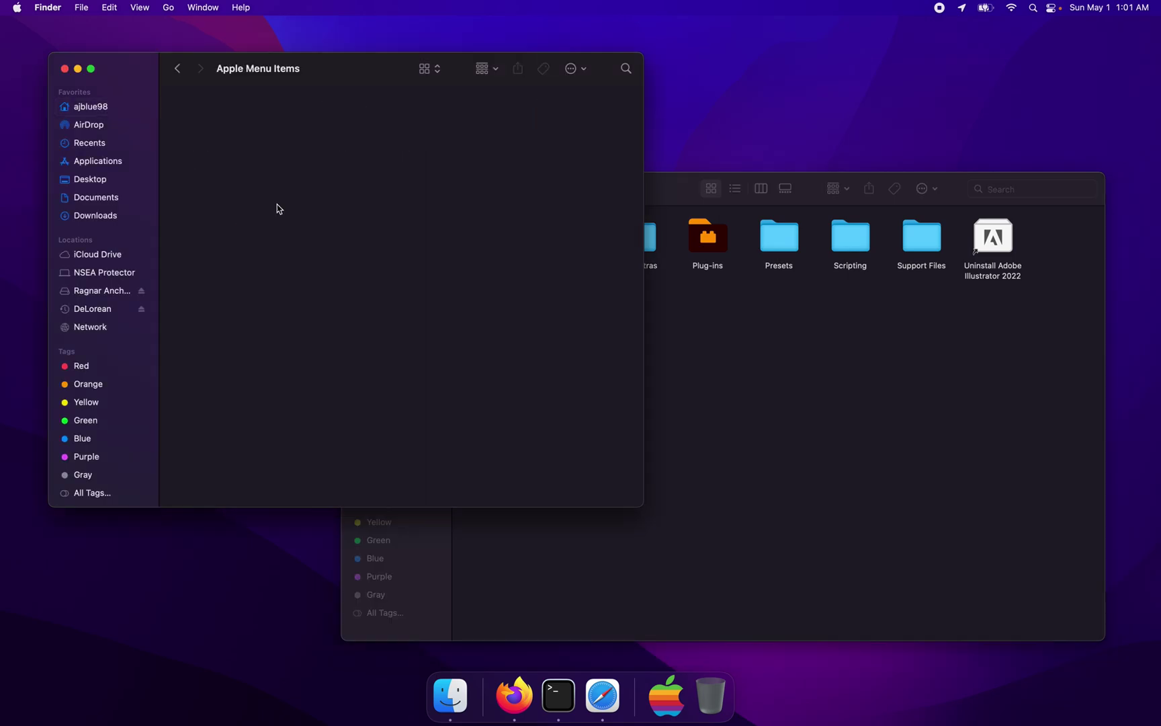
left_click(747, 366)
left_click_drag(505, 235, 200, 214)
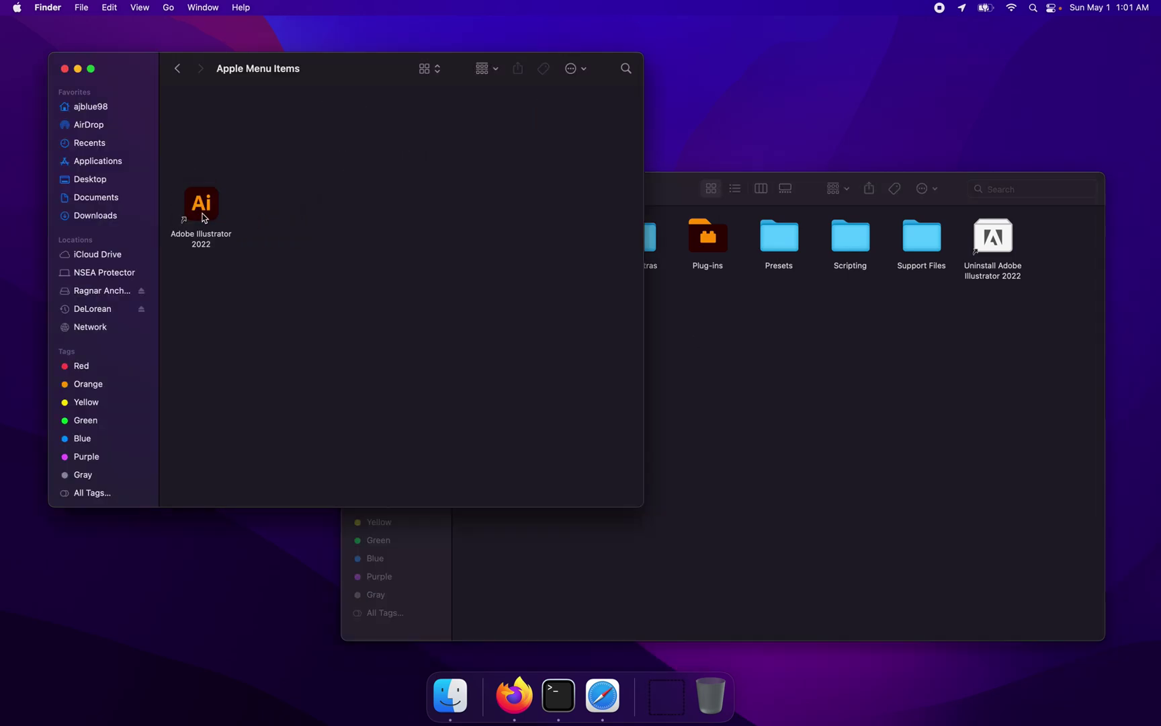
left_click(763, 329)
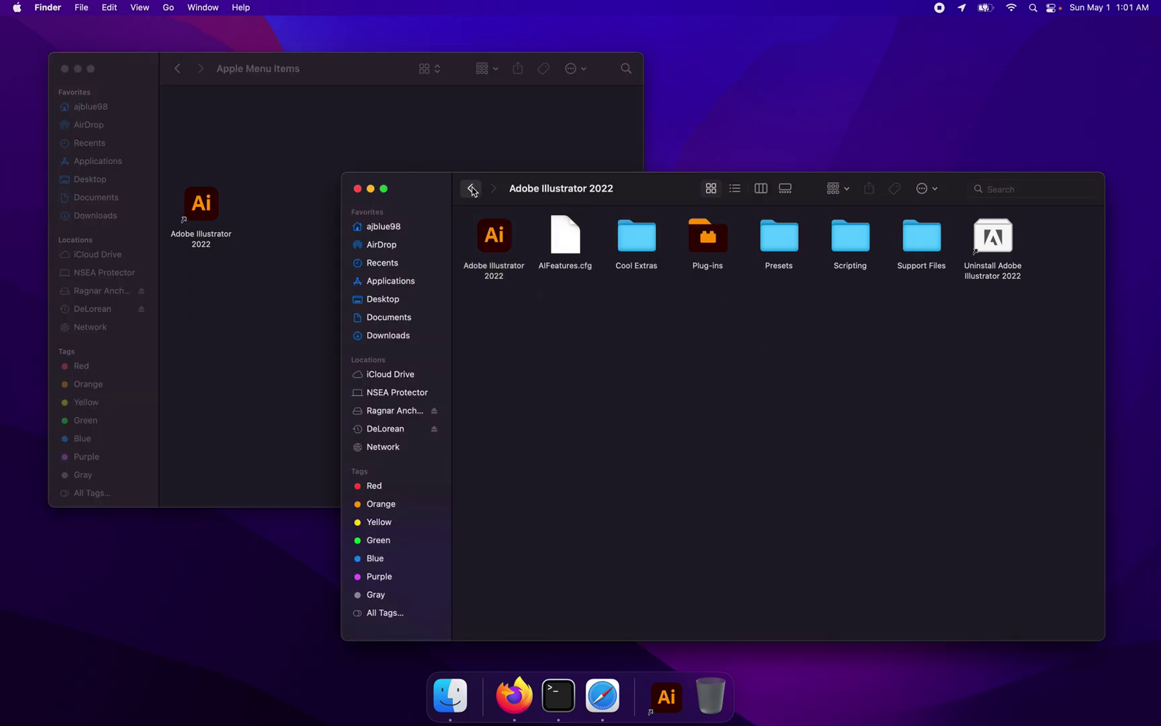
Add aliases of InDesign 2022, Photoshop 2022 and the three Affinity apps
left_click(472, 189)
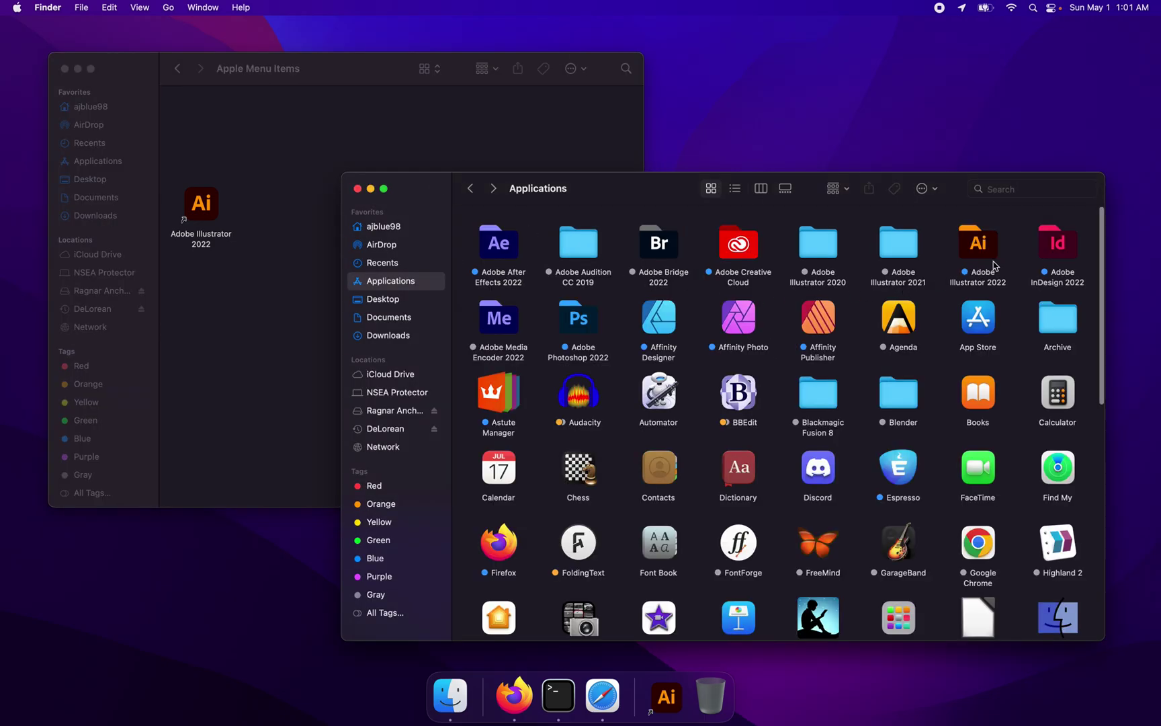
double_click(1051, 253)
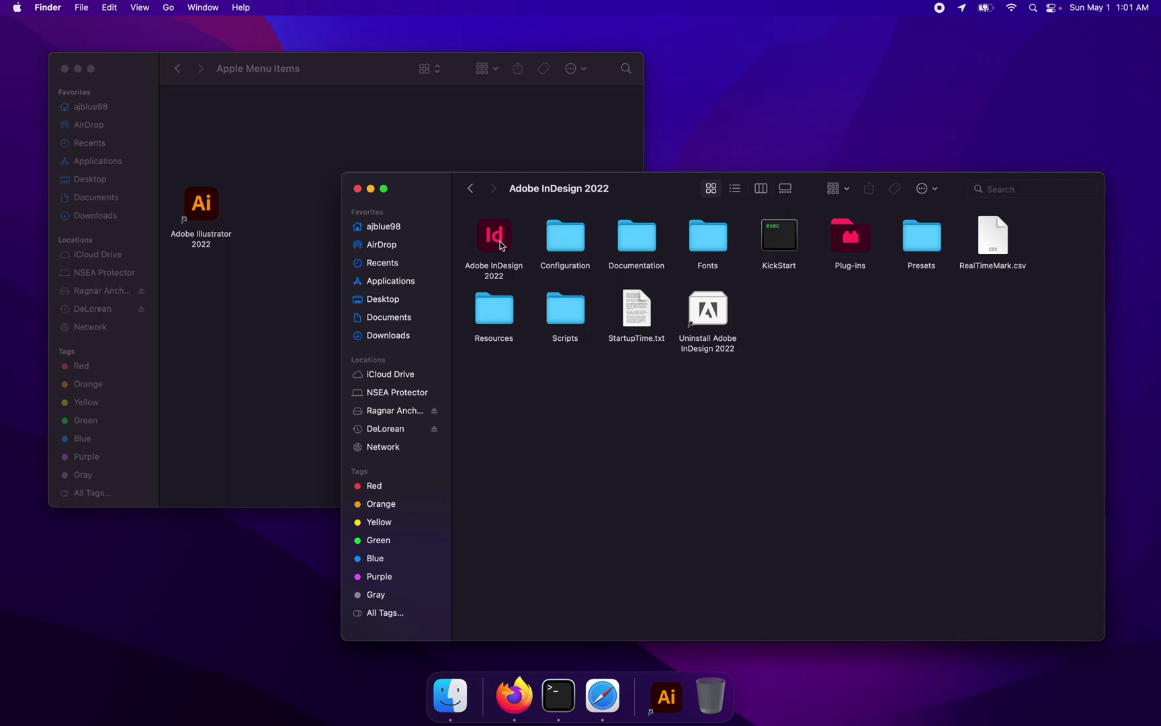
left_click_drag(500, 245, 243, 264)
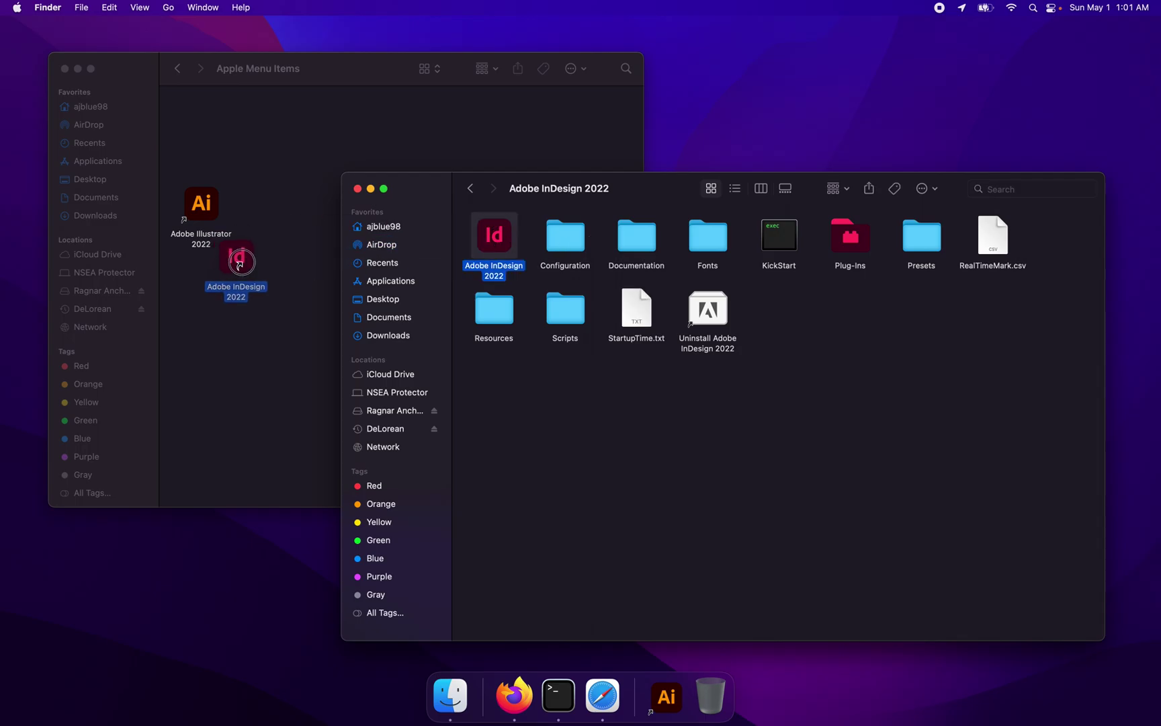
left_click(469, 189)
double_click(575, 321)
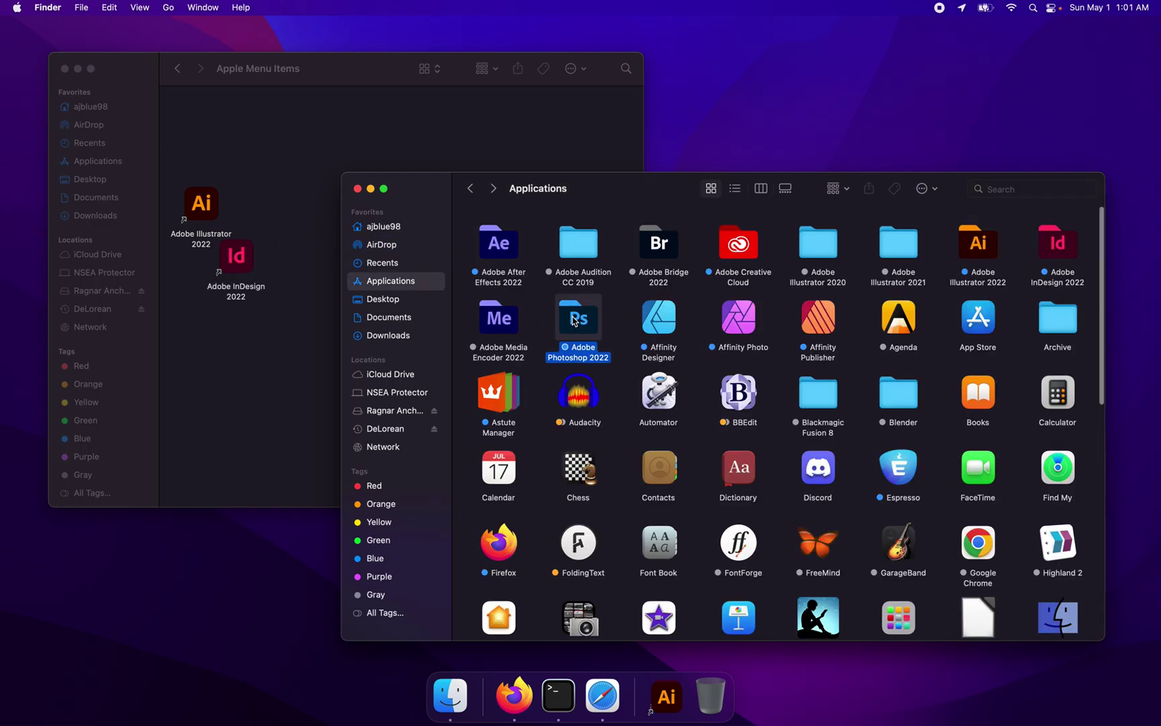
left_click_drag(495, 235, 296, 231)
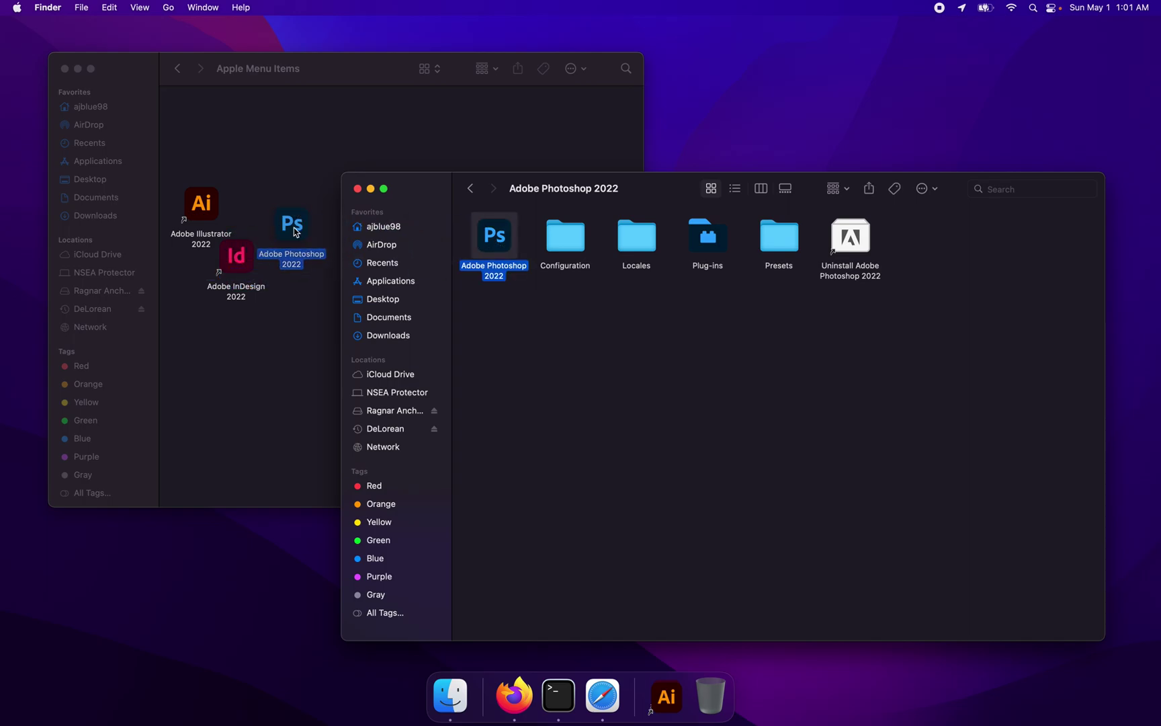
left_click(470, 189)
left_click_drag(624, 305, 296, 369)
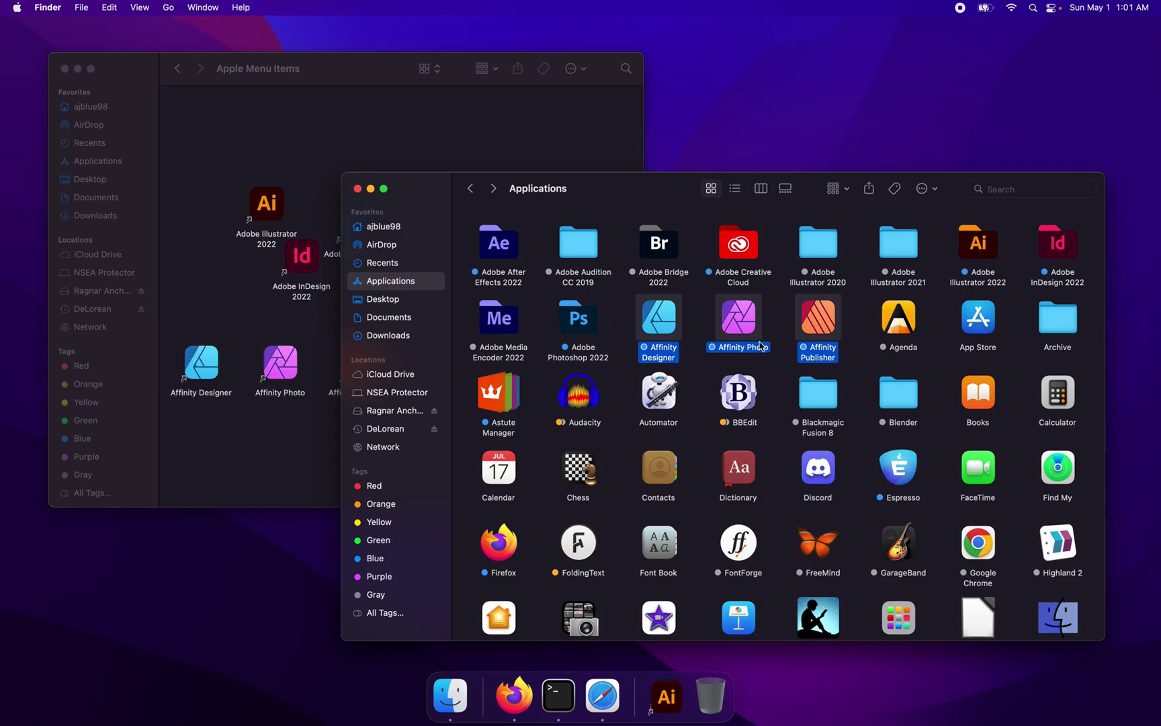
scroll(760, 349, "down", 5)
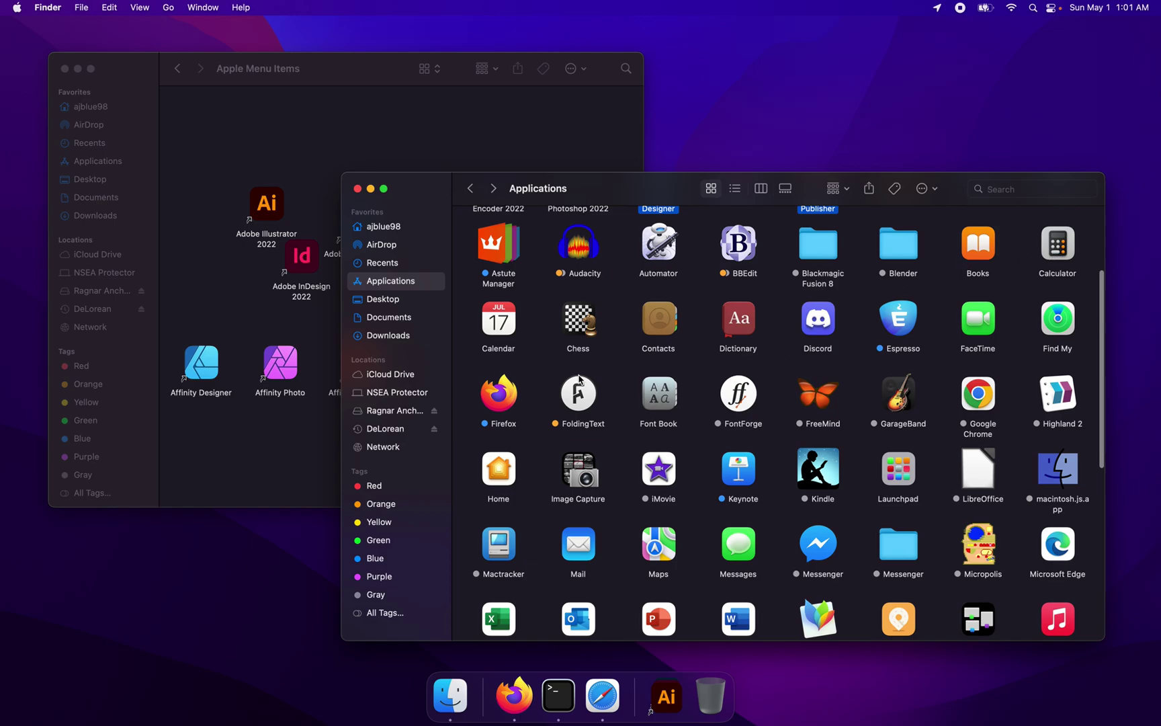
Add Books, Firefox and Keynote aliases to Apple Menu Items
left_click_drag(988, 238, 250, 436)
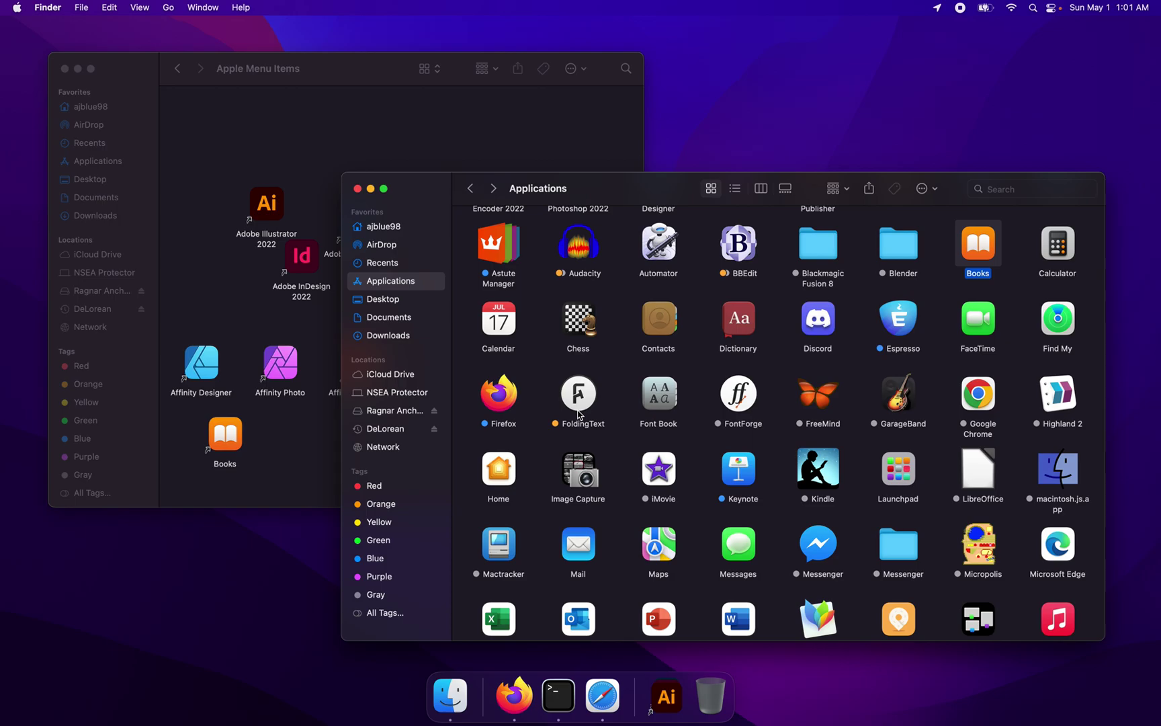
scroll(579, 415, "down", 3)
scroll(579, 415, "down", 3)
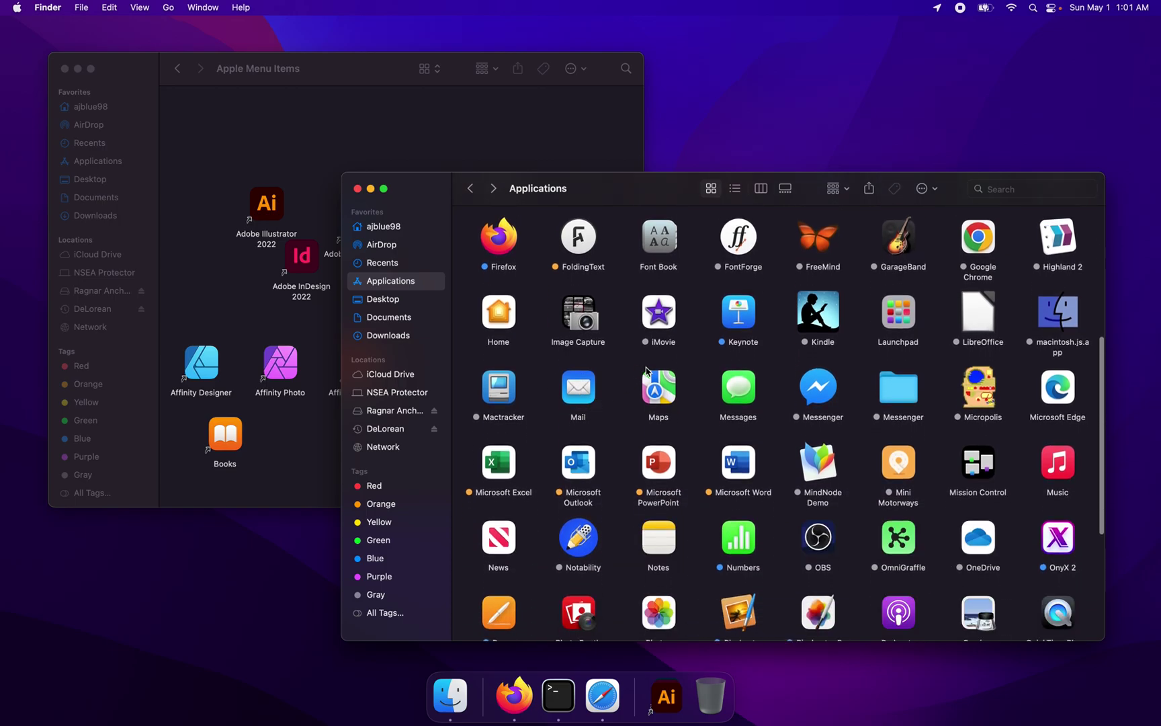
left_click_drag(501, 238, 289, 447)
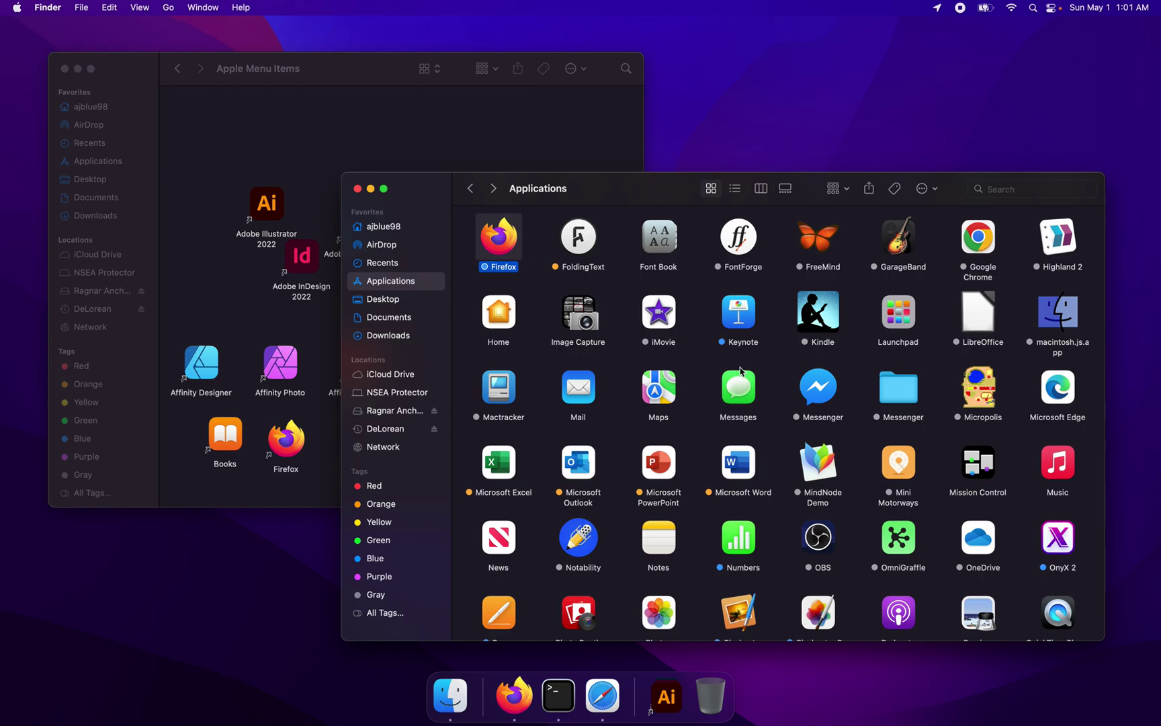
scroll(634, 425, "down", 3)
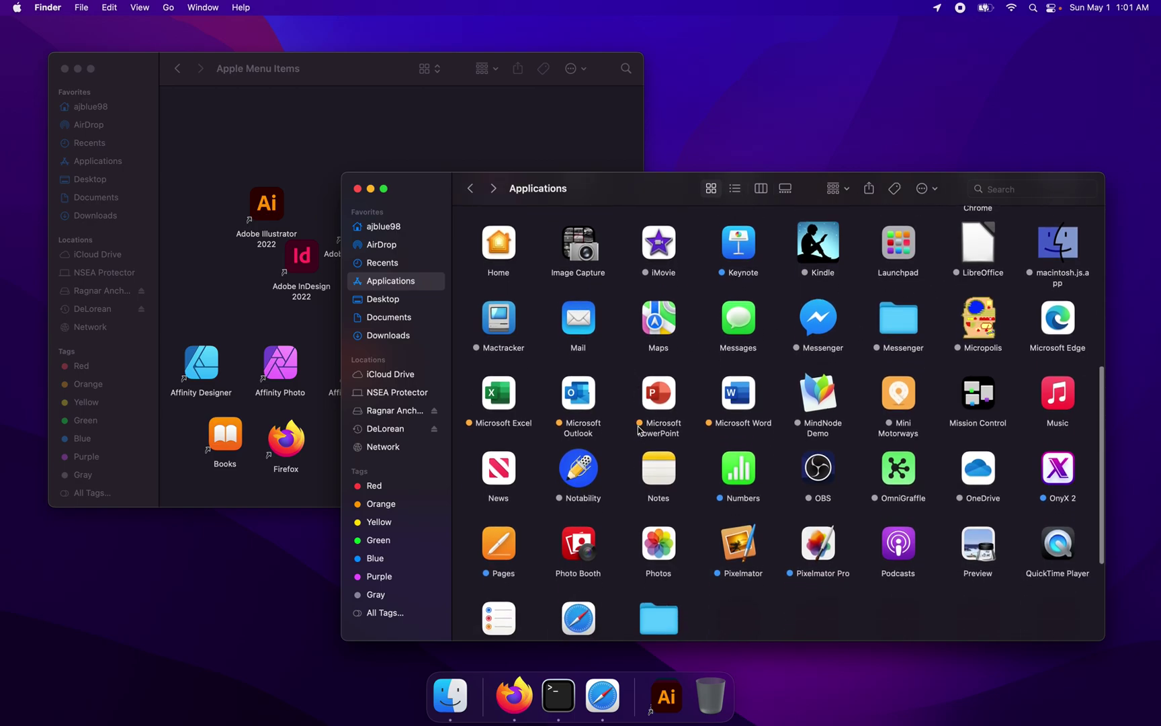
left_click(749, 376)
key("k")
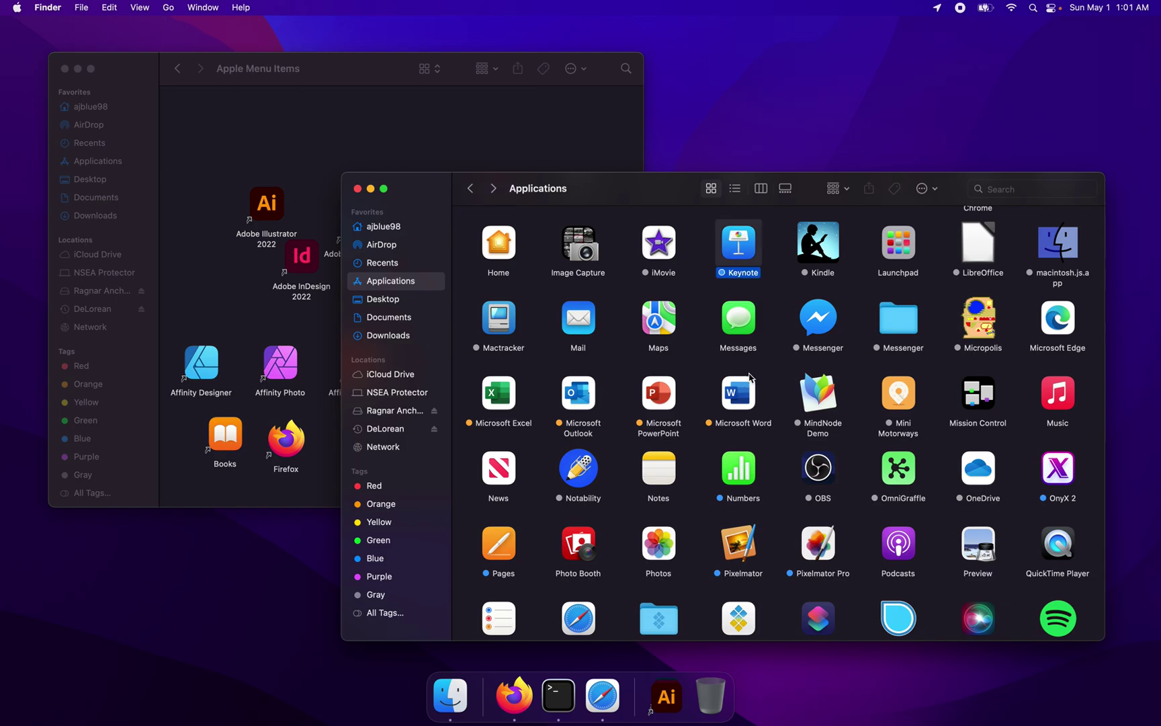
left_click_drag(743, 246, 332, 134)
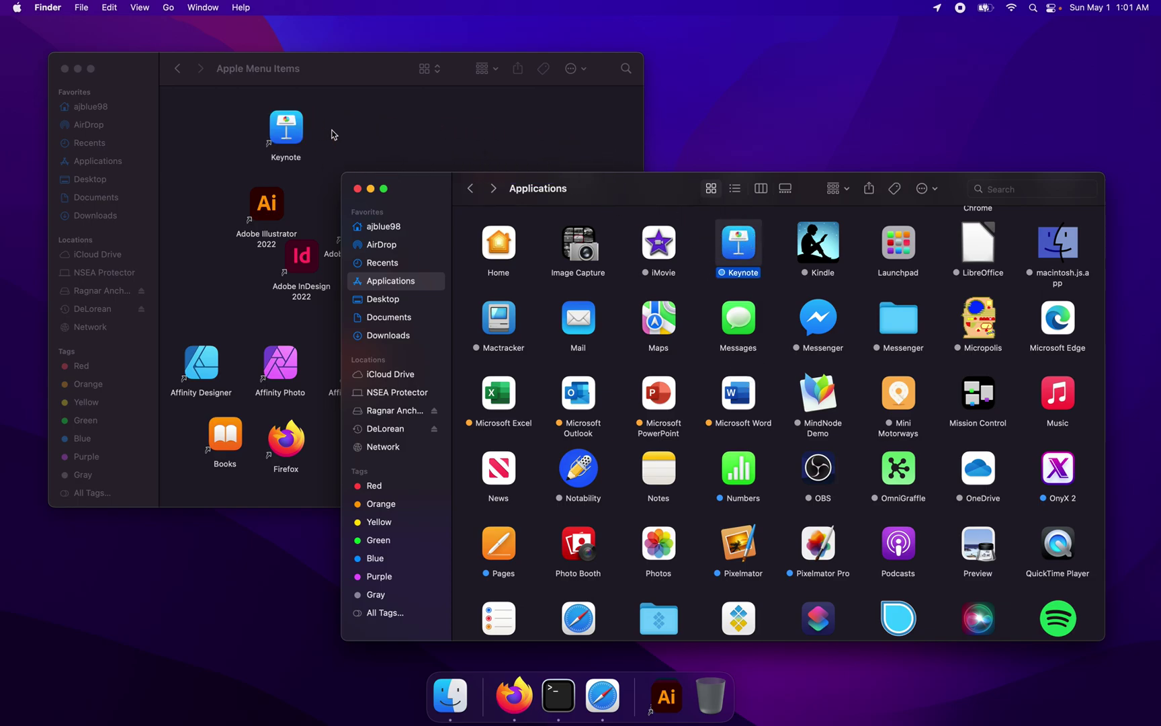
Add Pages and Numbers aliases, then shift the Applications window aside
key("p")
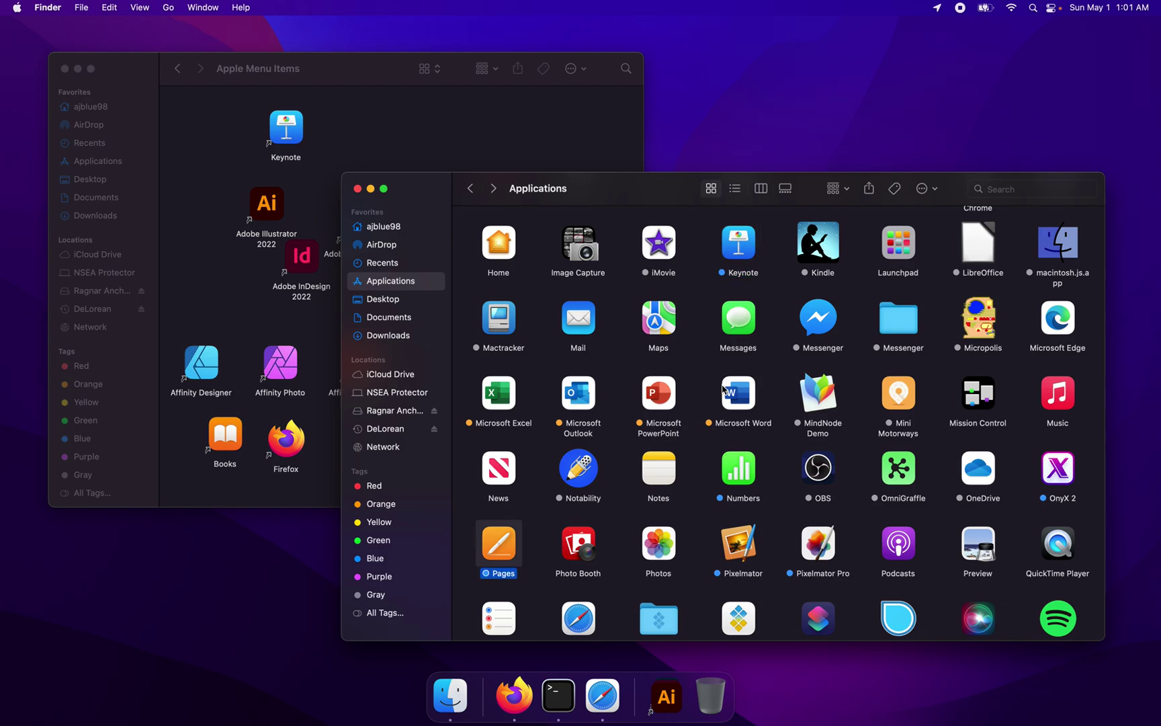
left_click_drag(516, 531, 324, 116)
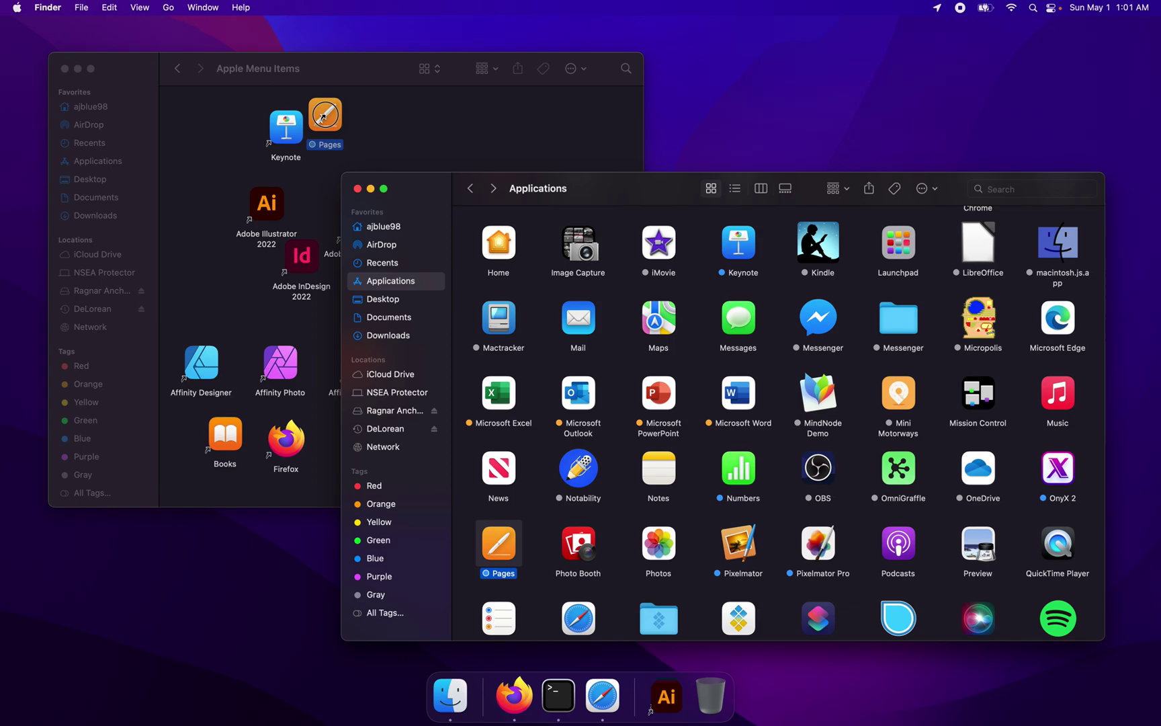
left_click(744, 262)
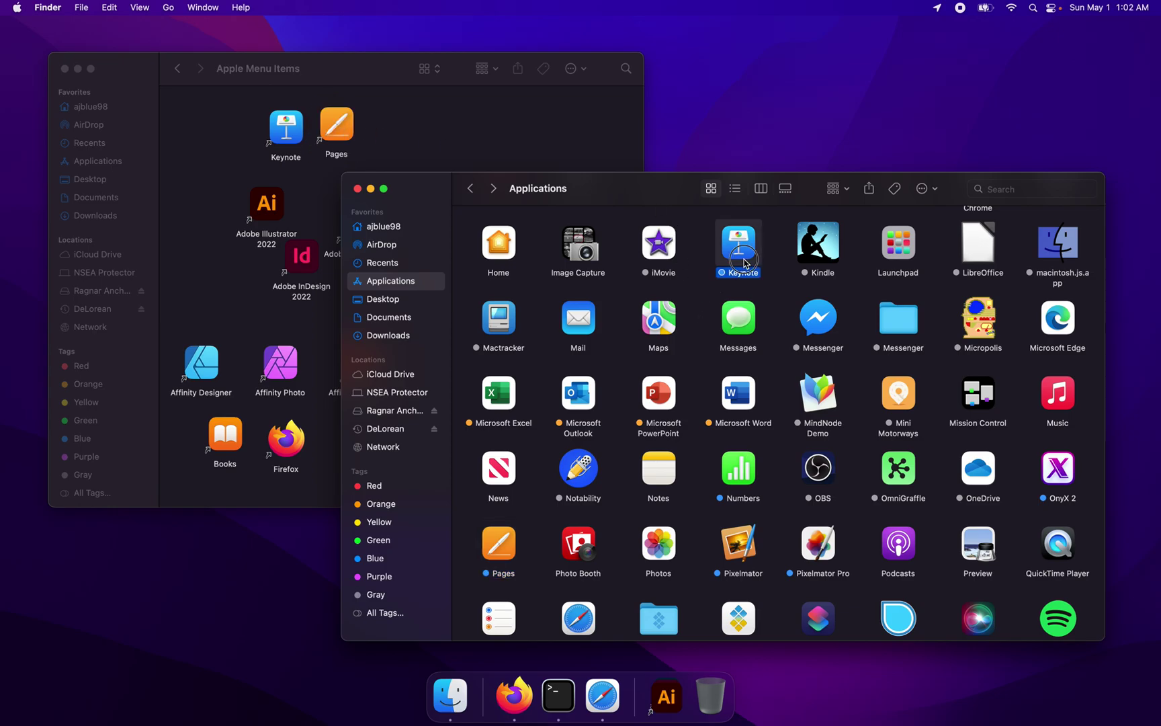
key("Down")
key("Down")
key("Down")
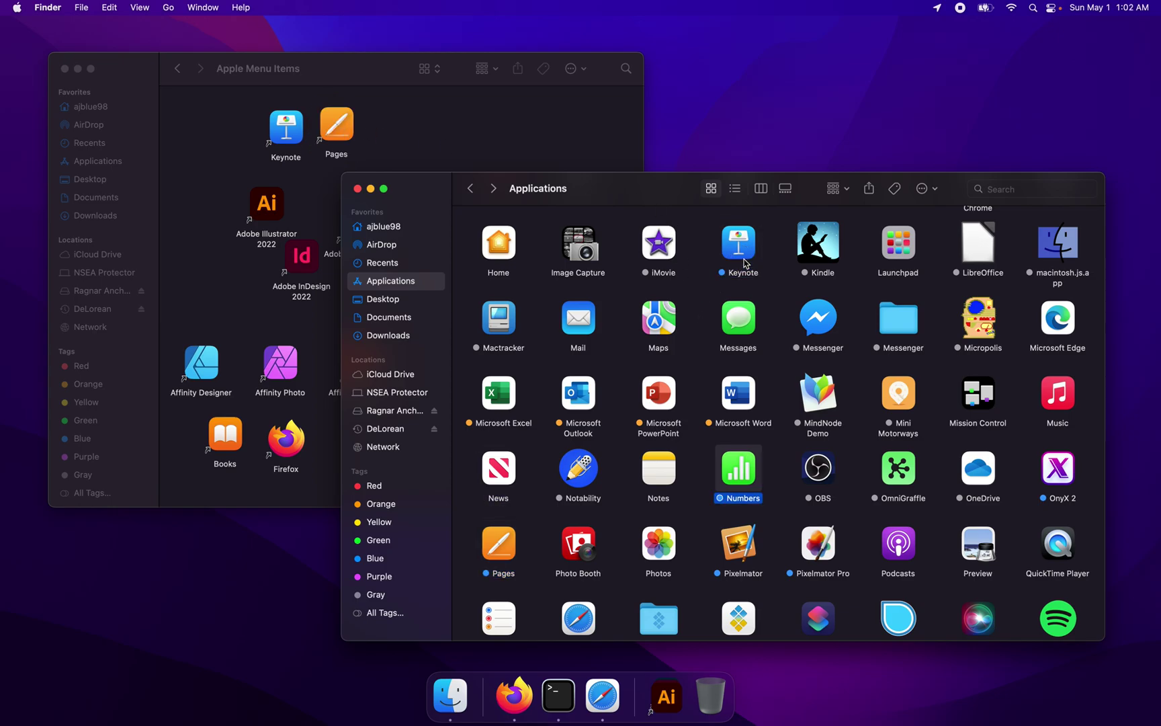
left_click_drag(750, 475, 398, 119)
left_click_drag(438, 191, 463, 180)
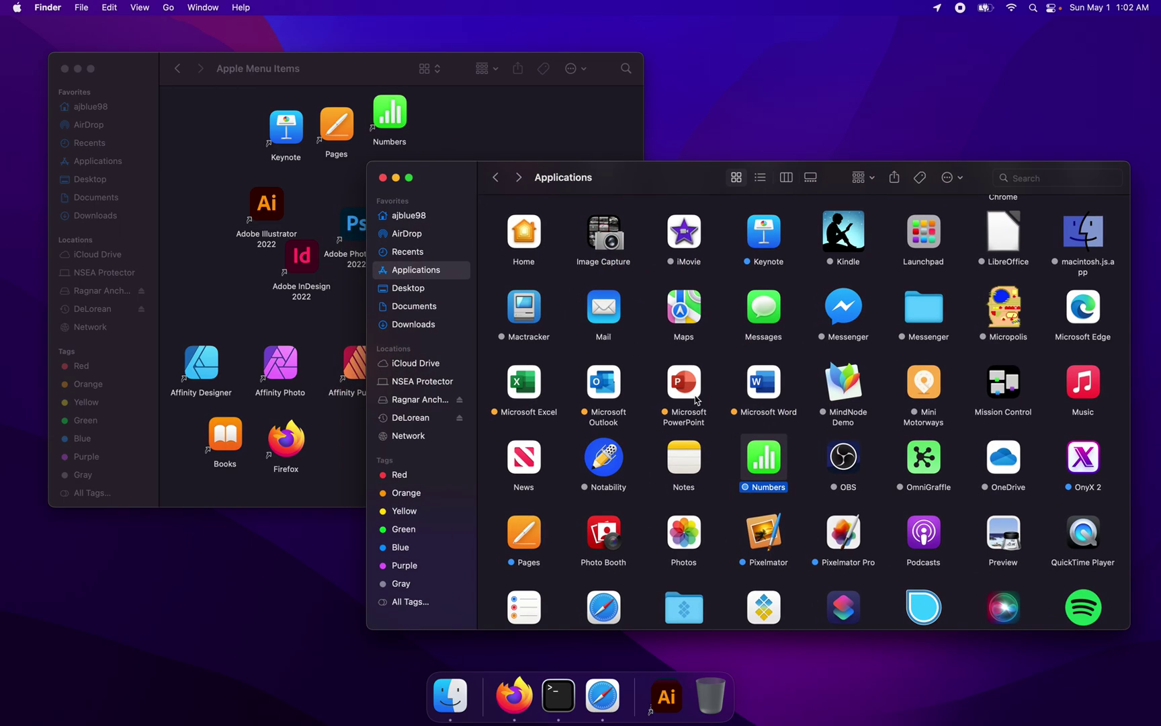
scroll(672, 319, "up", 4)
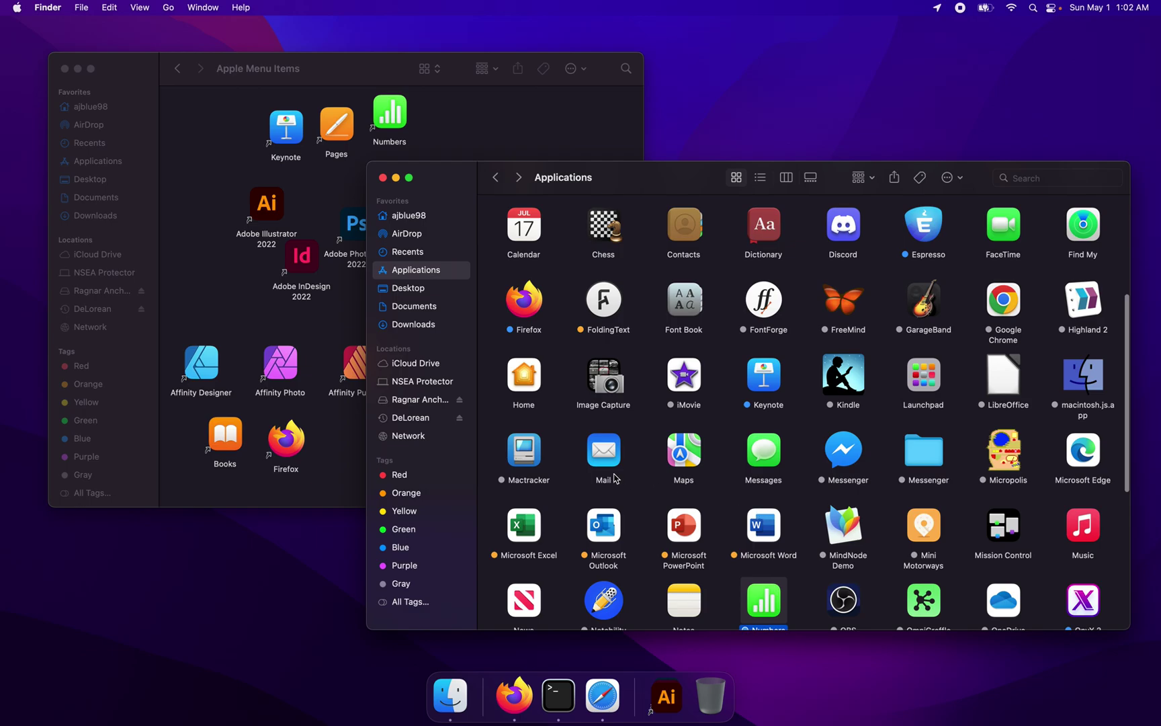
Add Mail, Pixelmator Pro, Safari and VLC aliases to Apple Menu Items
left_click_drag(614, 478, 231, 301)
scroll(826, 339, "down", 2)
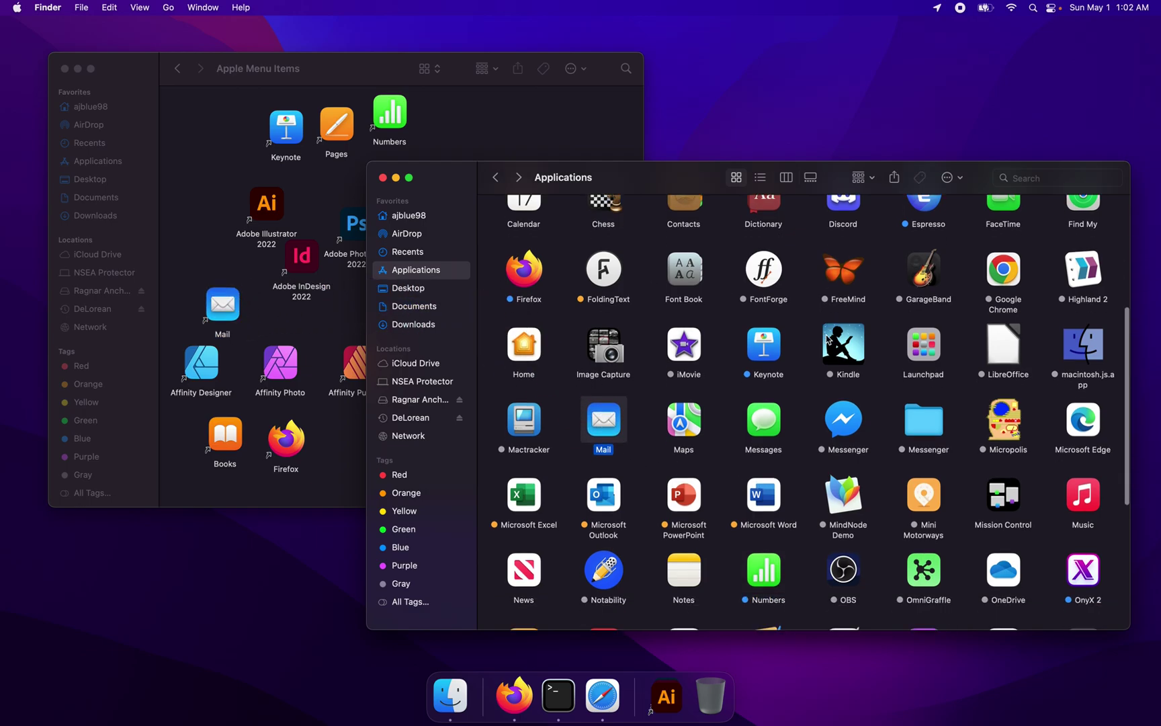
scroll(826, 339, "down", 5)
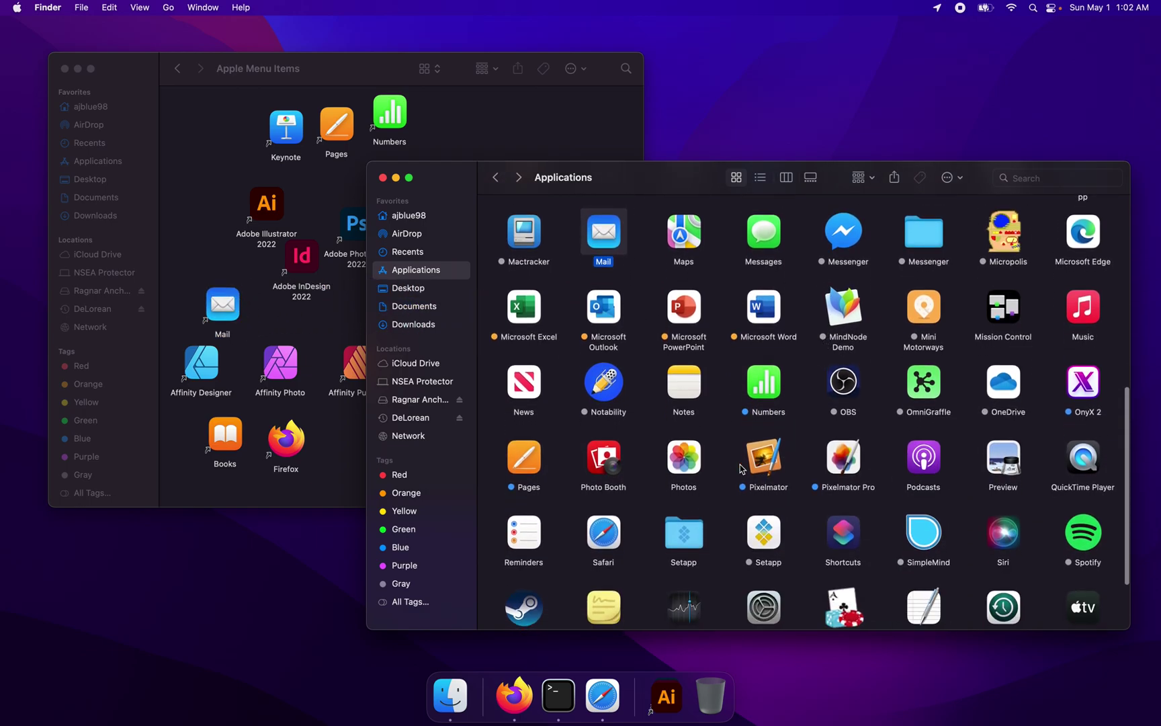
left_click(741, 469)
left_click_drag(858, 456, 260, 320)
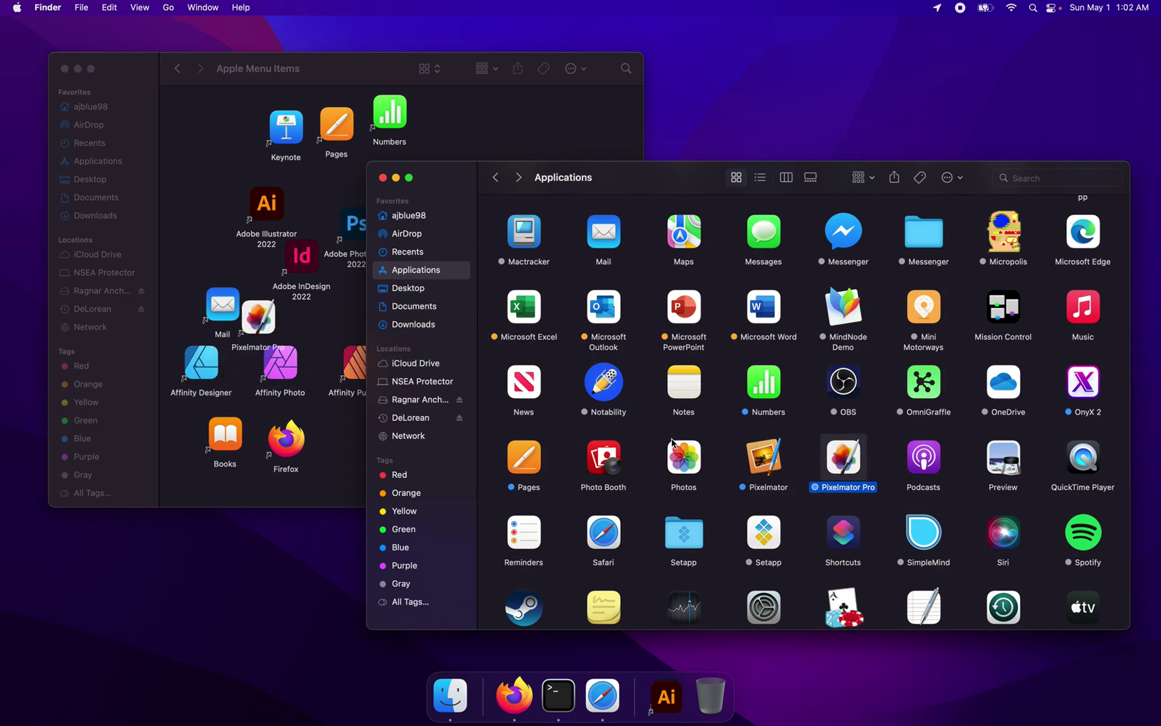
scroll(671, 442, "down", 3)
left_click_drag(603, 428, 311, 325)
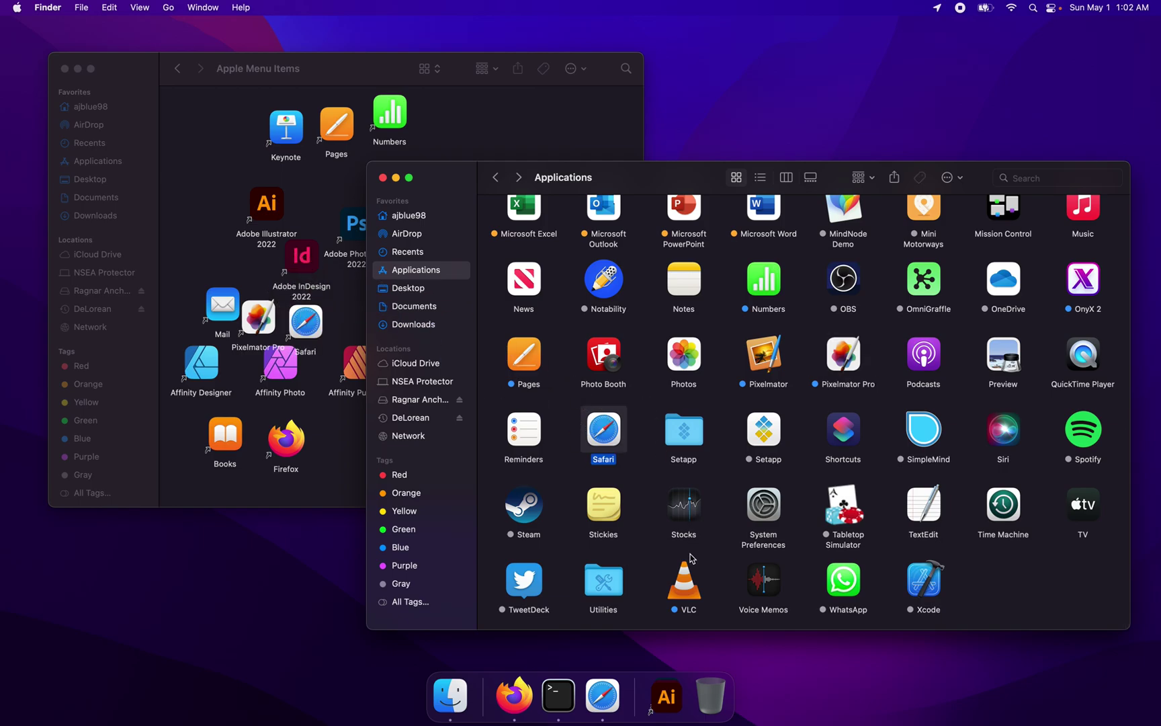
left_click_drag(690, 587, 356, 426)
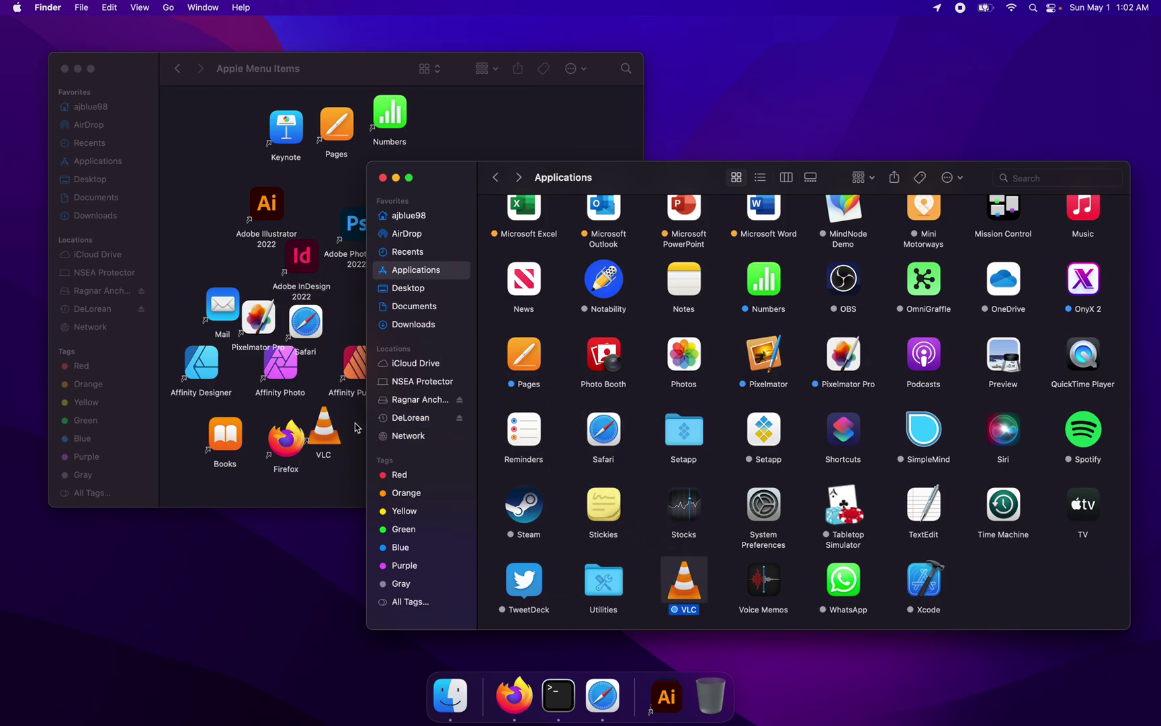
Put an Applications folder alias into Apple Menu Items, trashing a misplaced first attempt
mouse_move(548, 179)
left_click_drag(539, 180, 531, 109)
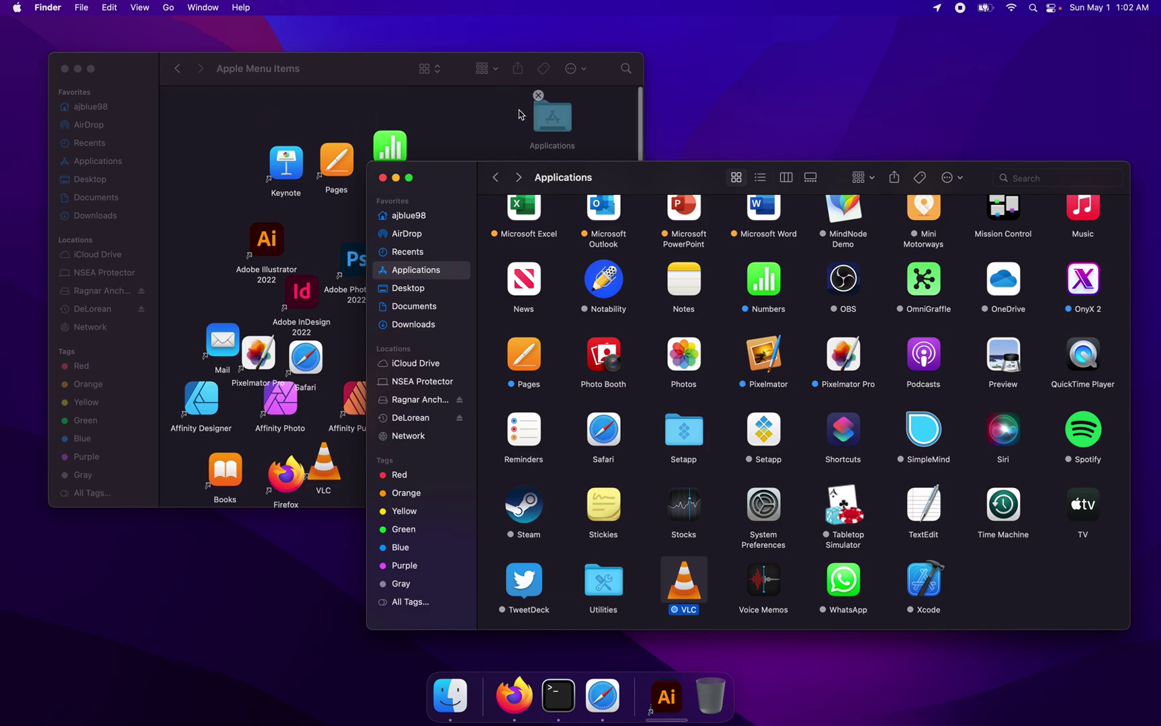
left_click(538, 97)
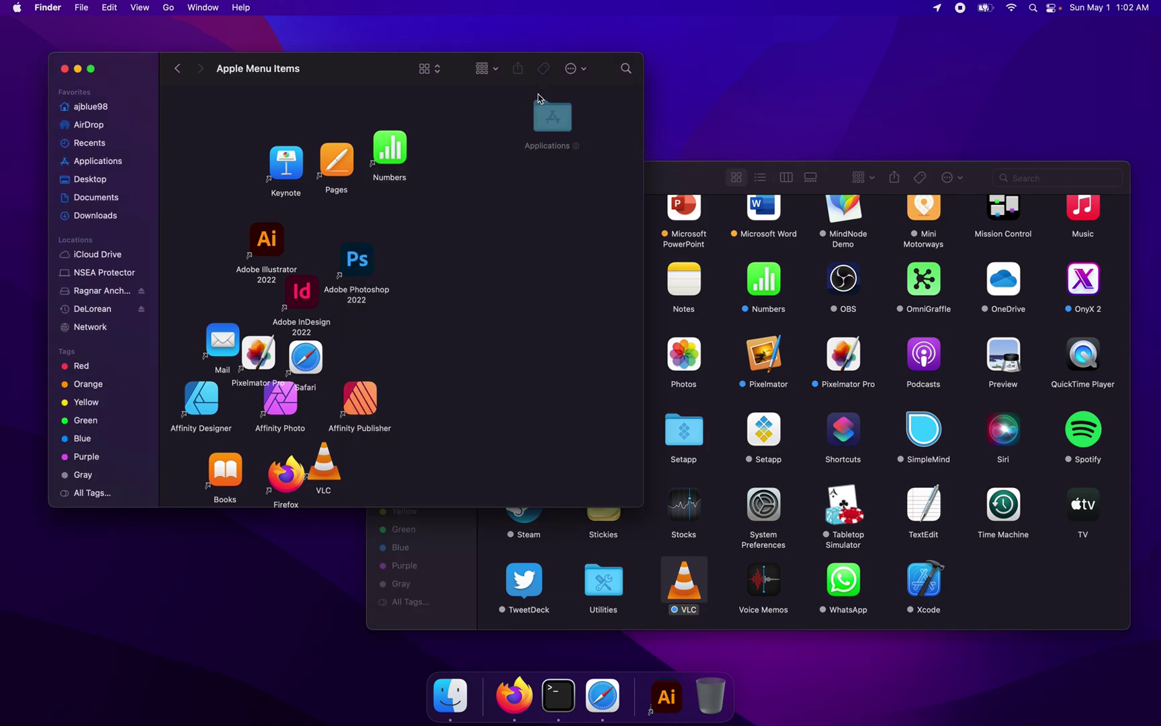
left_click_drag(547, 125, 706, 714)
left_click(544, 171)
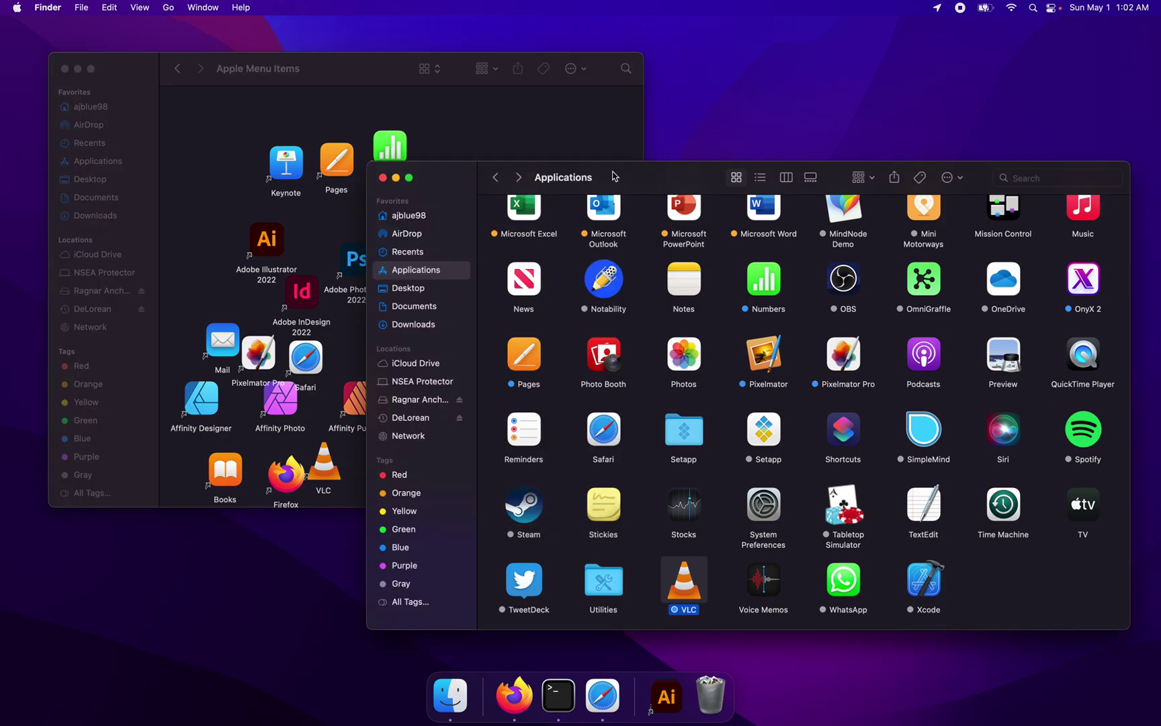
left_click_drag(544, 170, 510, 126)
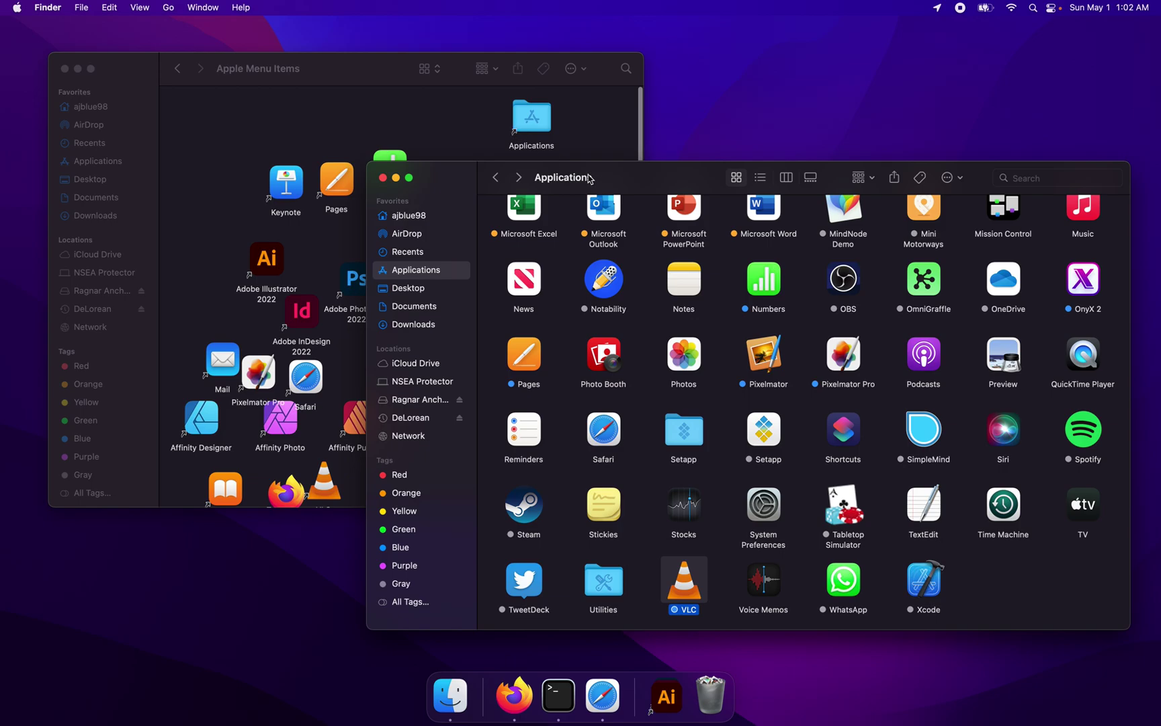
Rename the alias 'Applications (System)' and switch the second window to the home folder
left_click(537, 122)
key("Return")
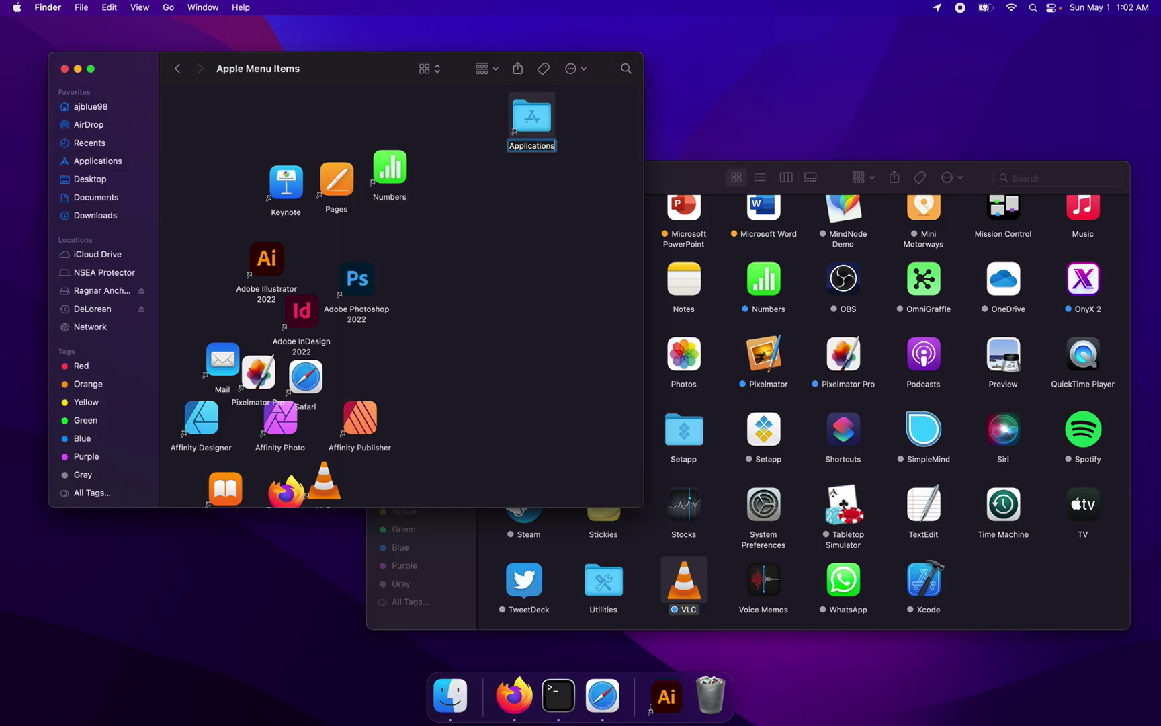
key("Right")
type("(Syst3e")
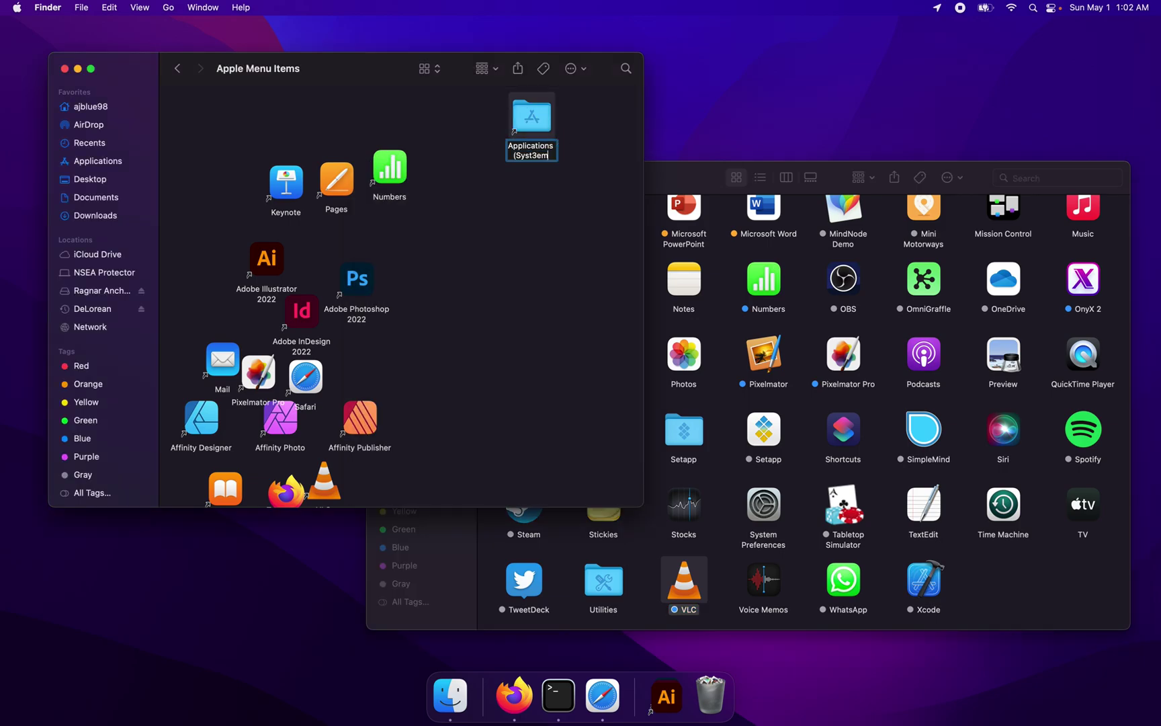
key("BackSpace")
key("BackSpace")
type("em)")
key("Return")
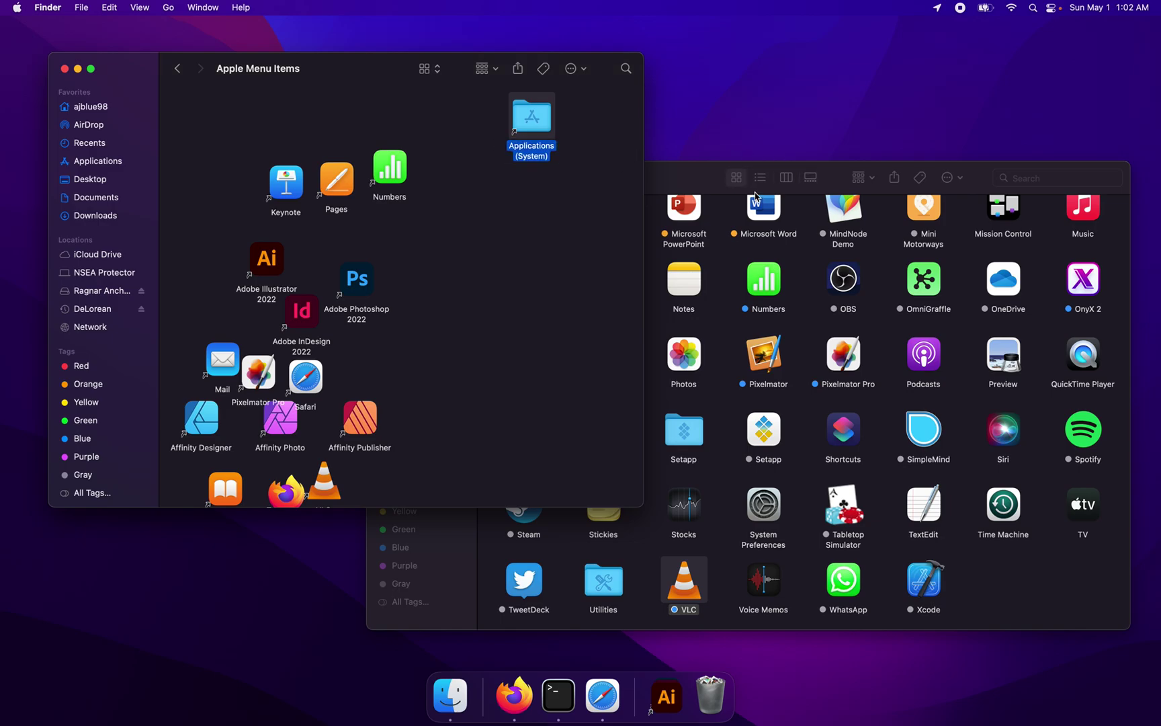
left_click(708, 178)
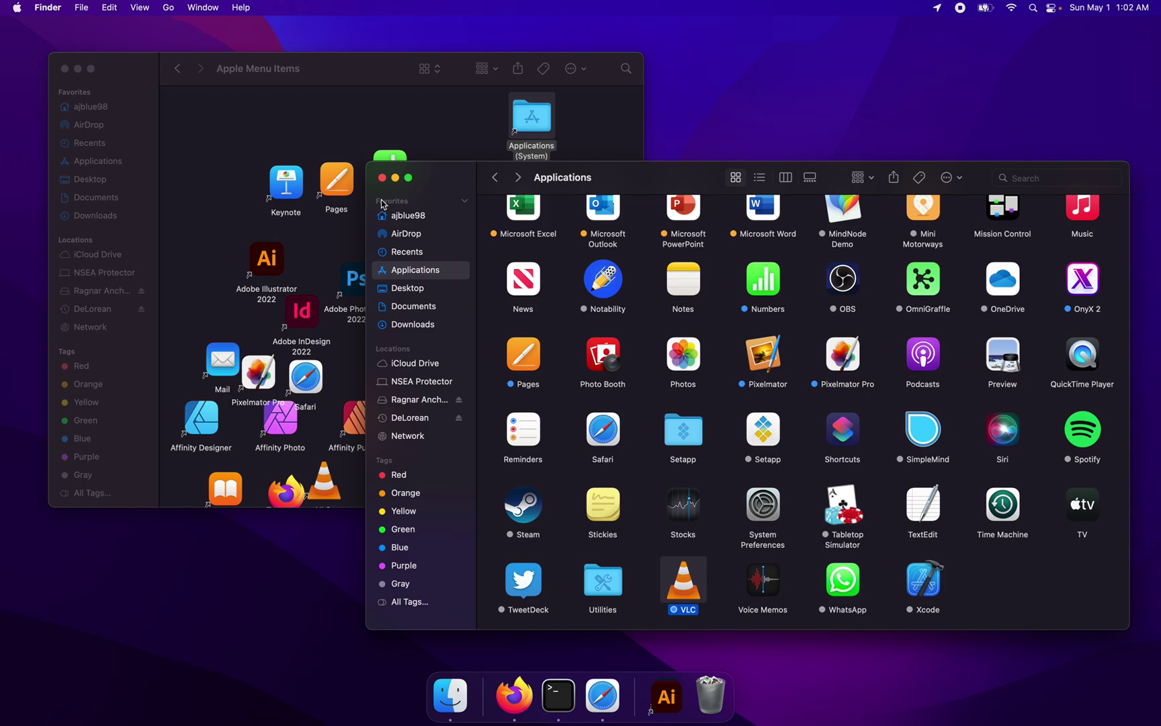
left_click(411, 217)
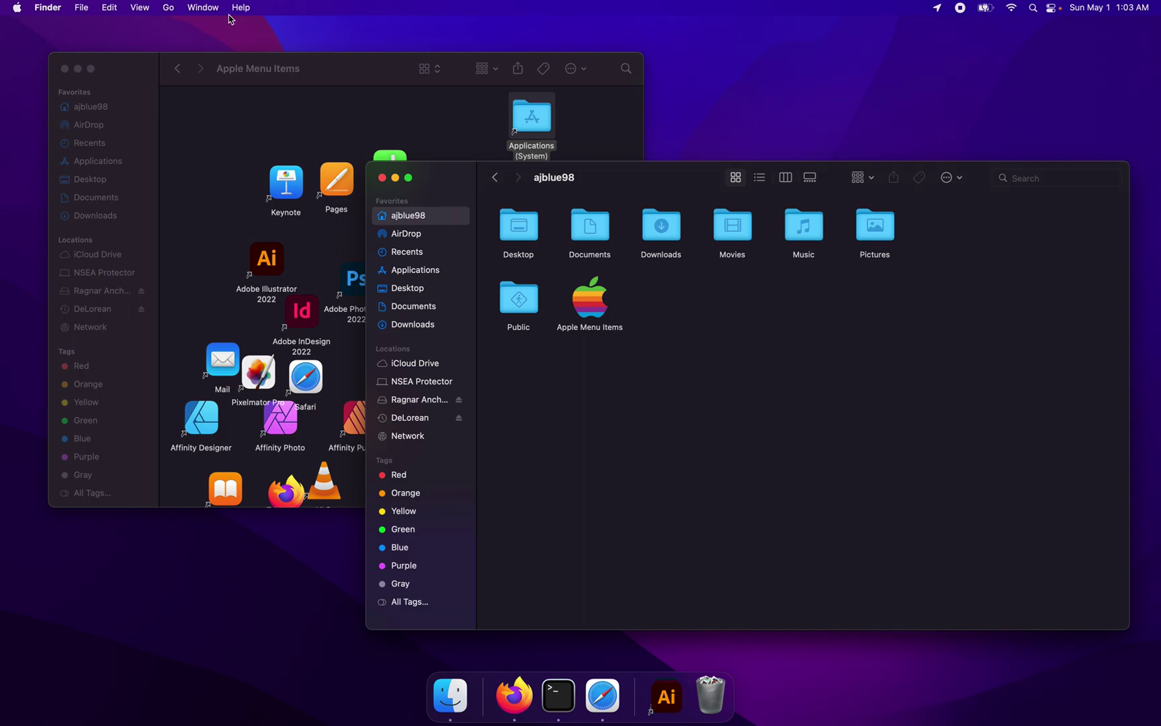
Select Documents, Downloads and Desktop in the home folder and drag them into Apple Menu Items as aliases
left_click(496, 178)
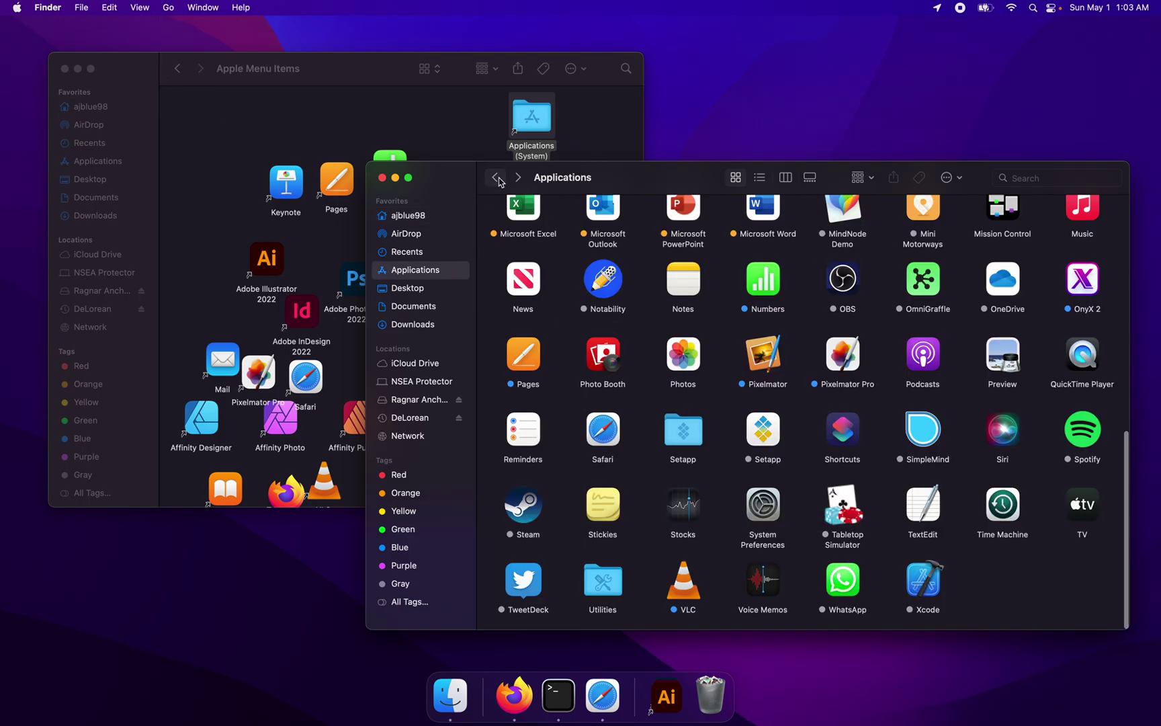
left_click(518, 178)
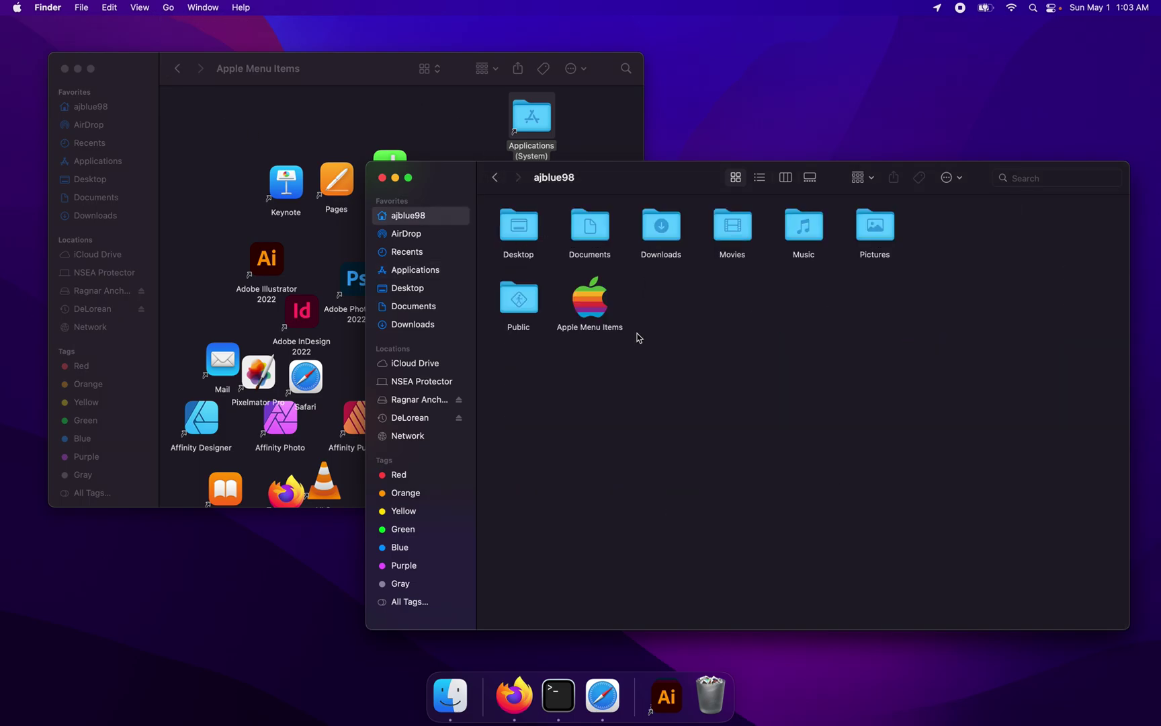
left_click(605, 232)
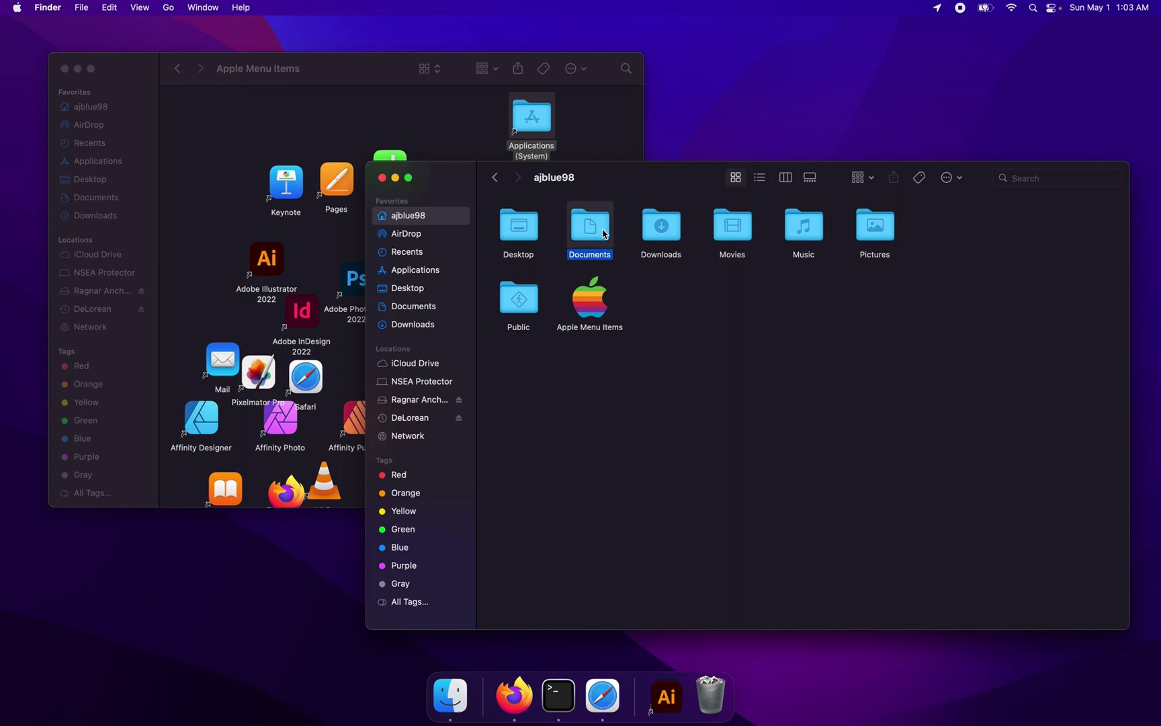
left_click(664, 231, "shift")
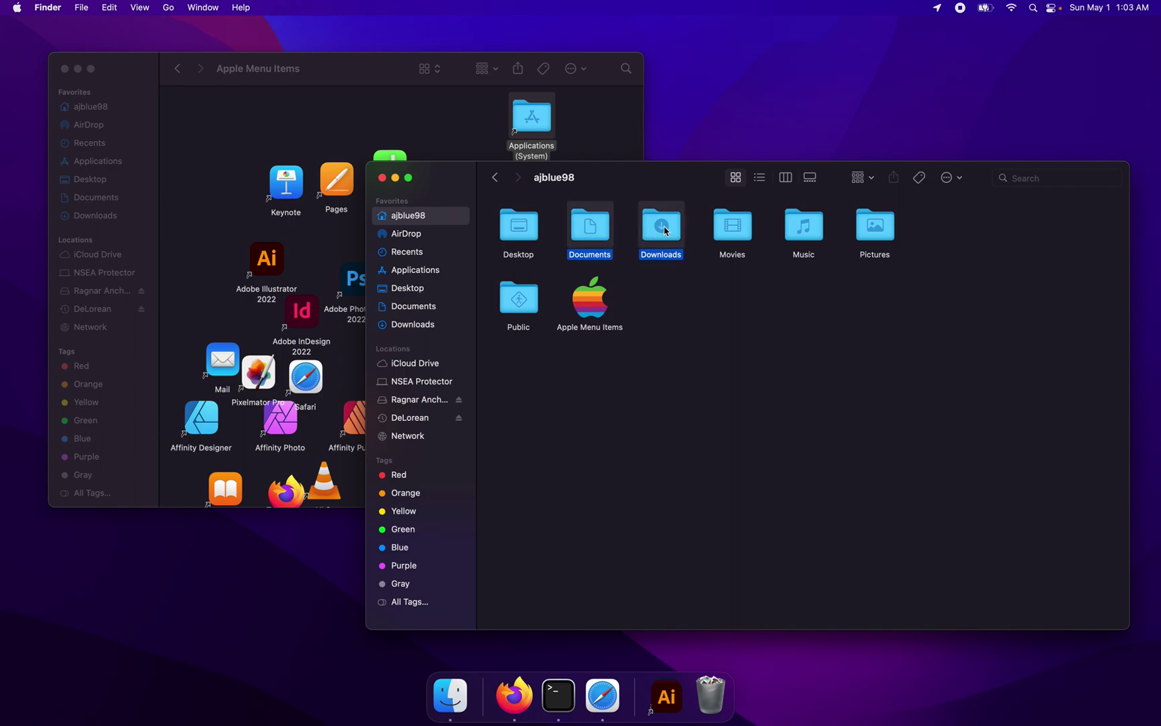
left_click(525, 236, "shift")
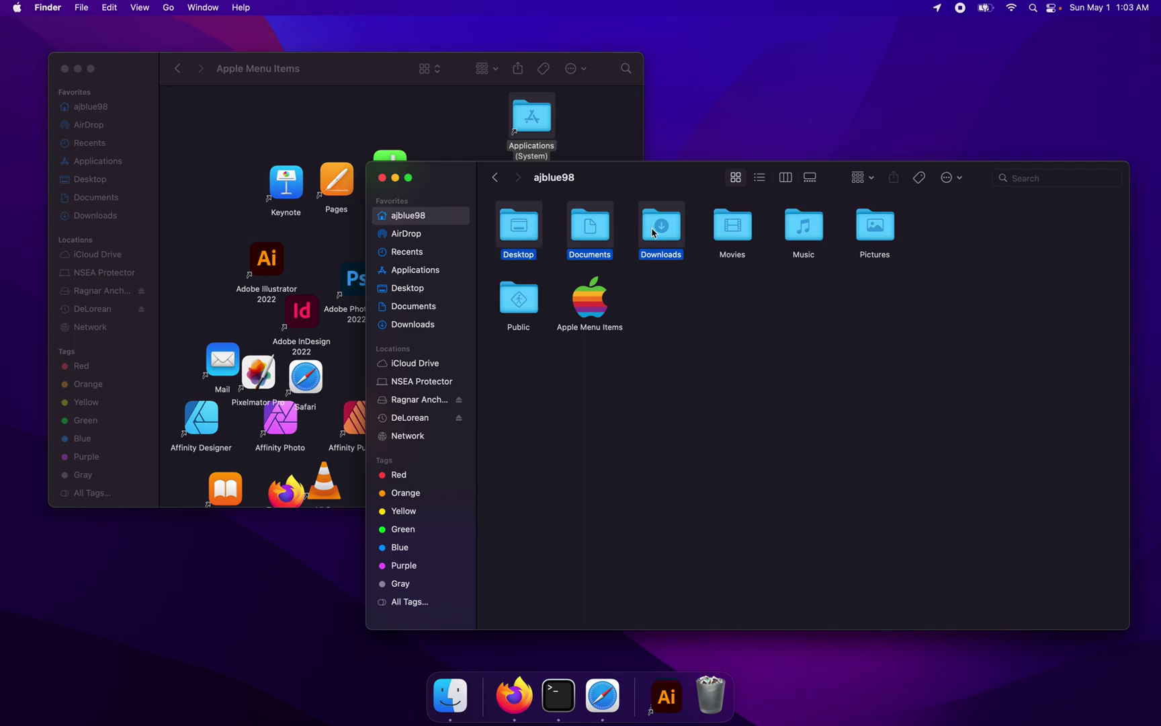
left_click_drag(652, 232, 370, 125)
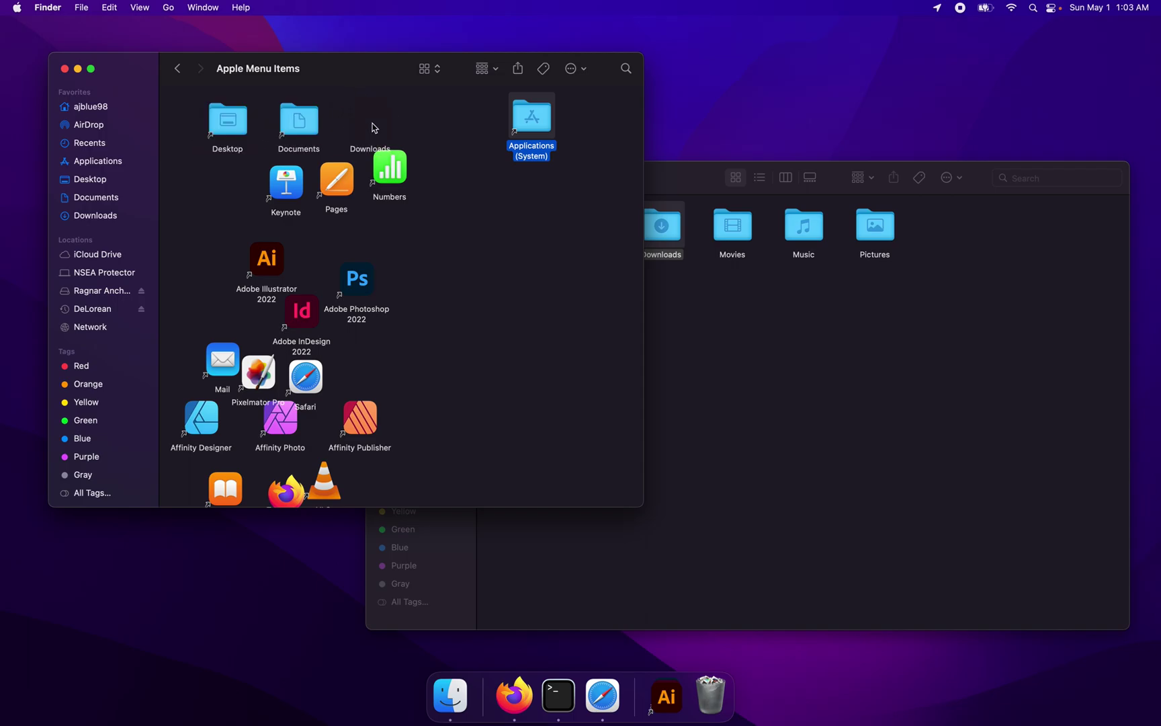
Clean up the Apple Menu Items aliases by Name, from Adobe Illustrator 2022 to VLC
left_click(138, 8)
mouse_move(154, 133)
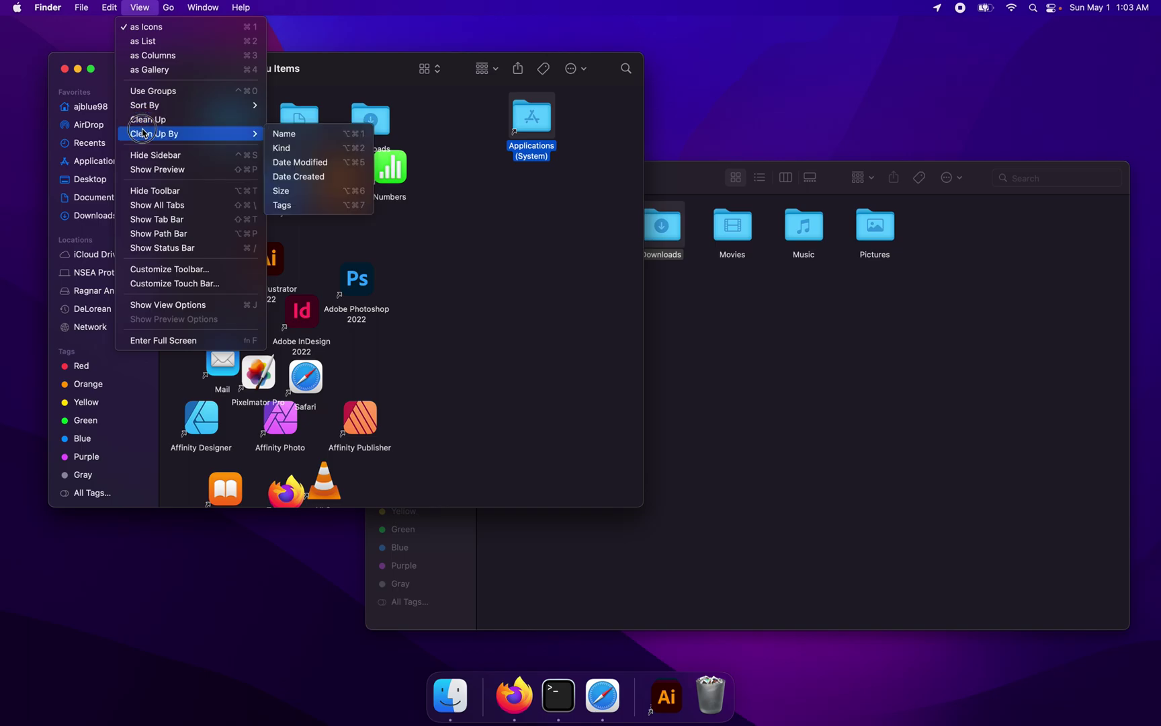
left_click(349, 136)
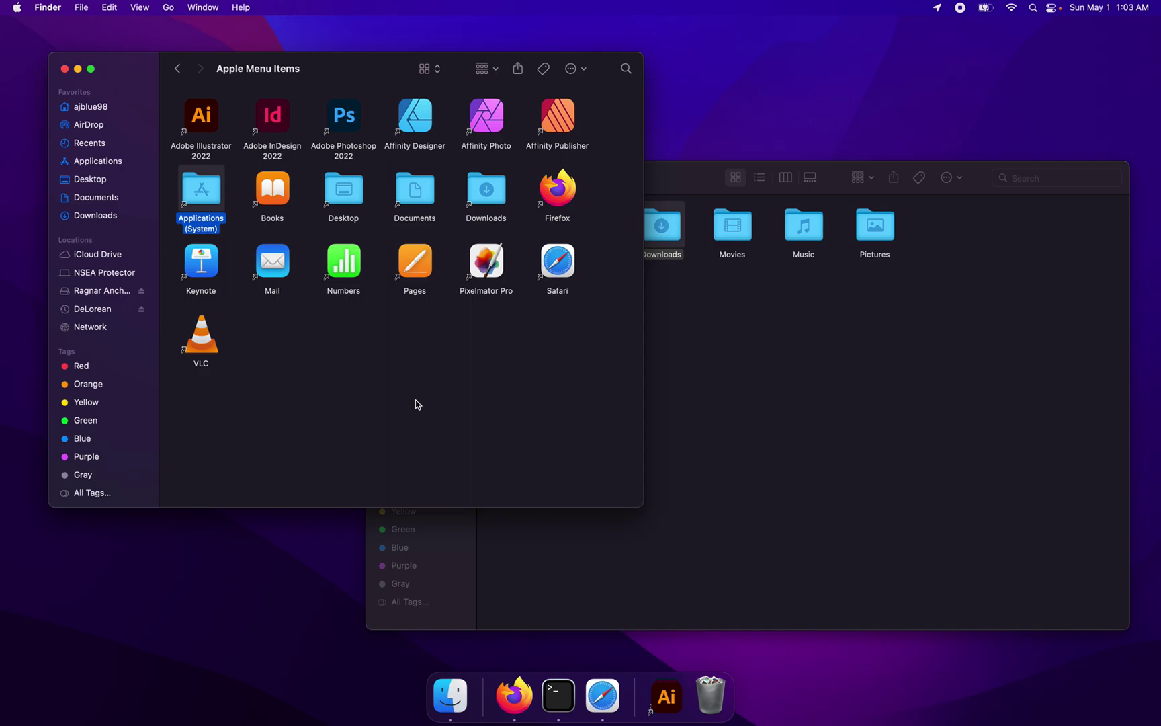
Look through the Downloads folder in the home window, then return to the home folder
left_click(755, 384)
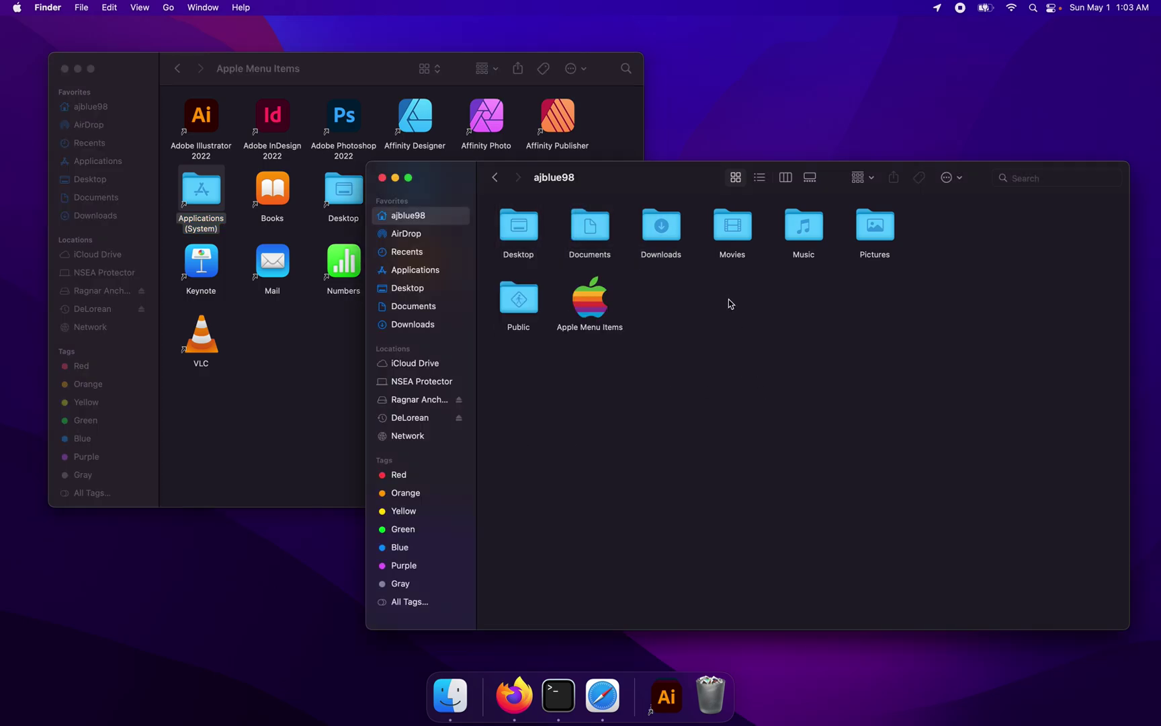
double_click(669, 240)
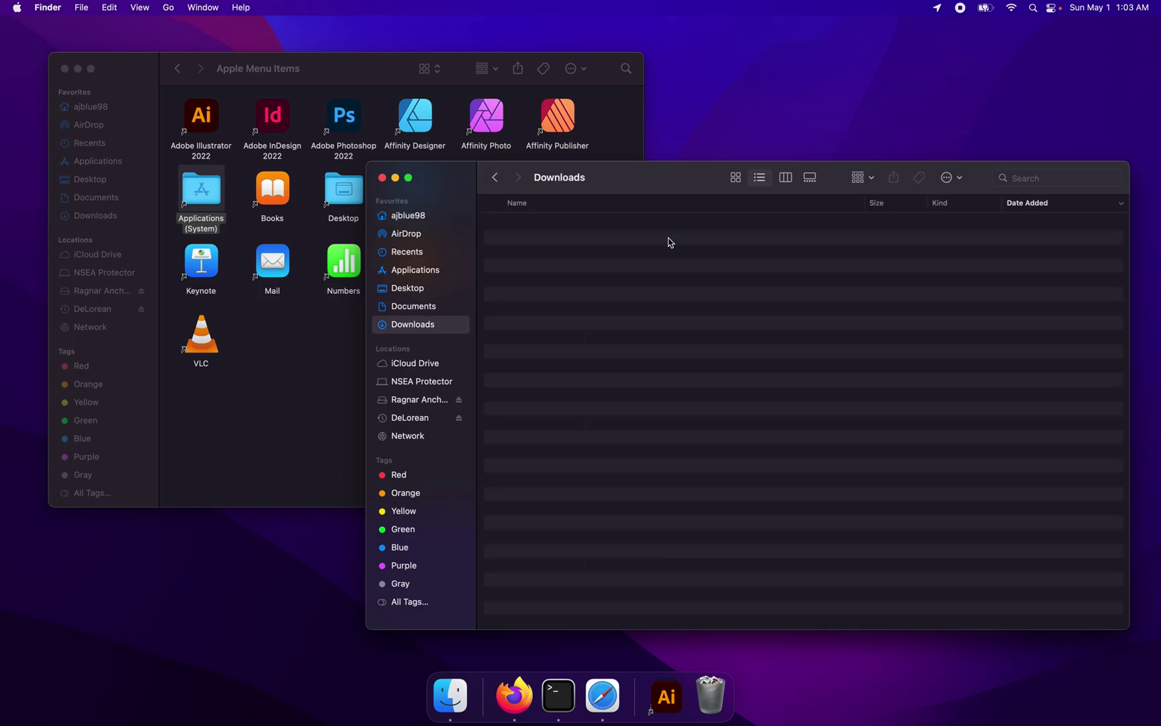
left_click(494, 177)
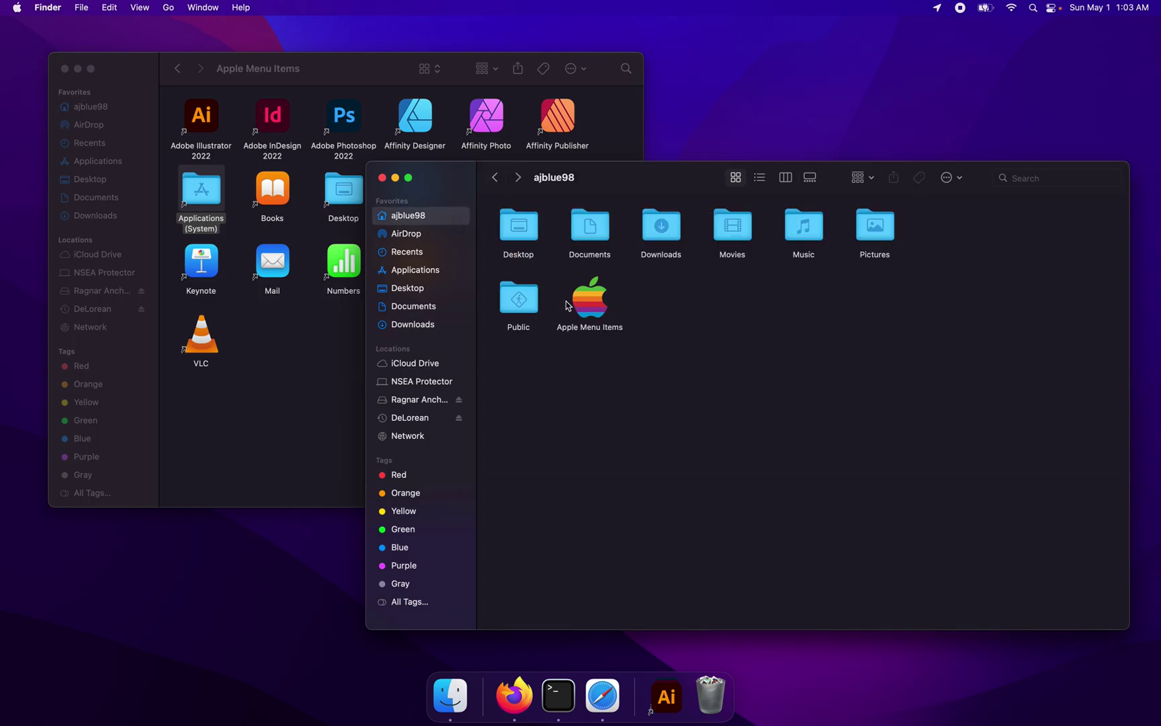
Browse the Applications (System) alias, then launch Pages from its alias in Apple Menu Items
left_click(337, 355)
double_click(201, 193)
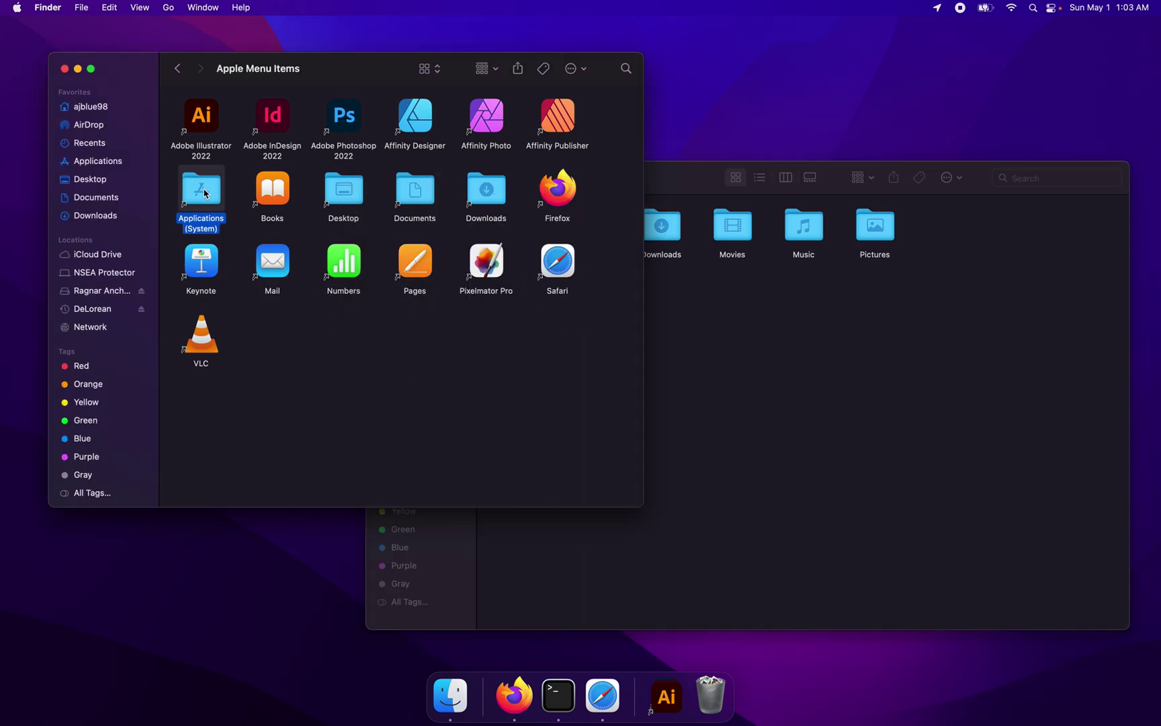
type("te")
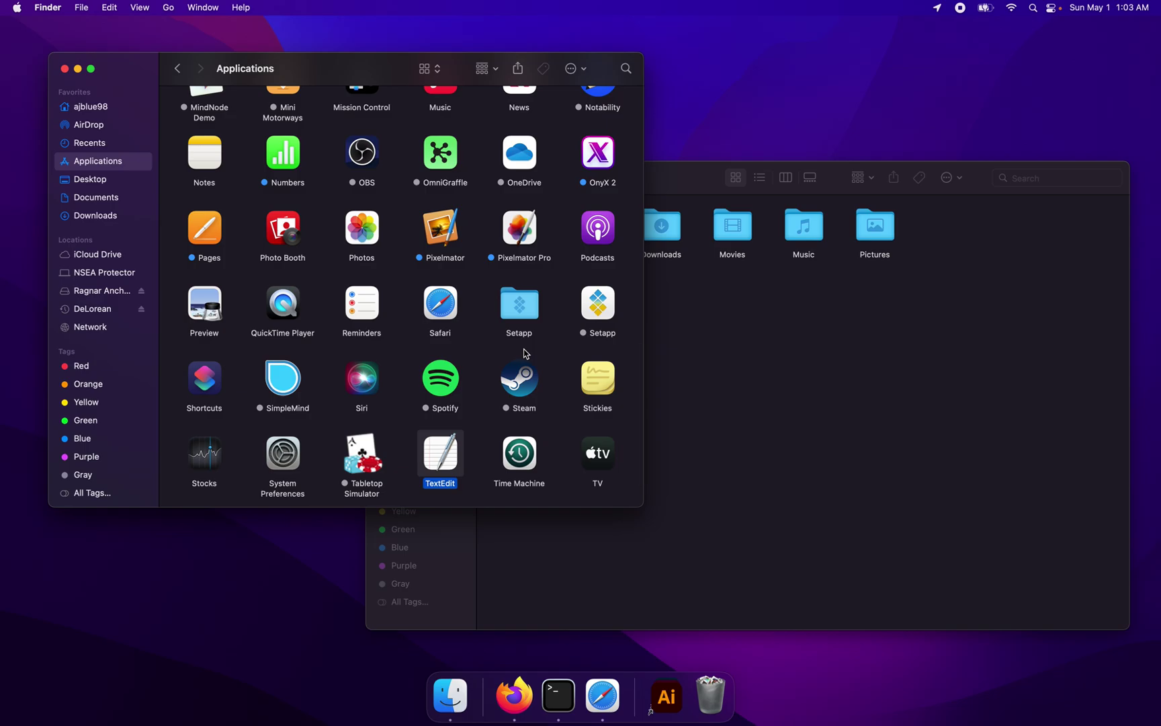
left_click(178, 67)
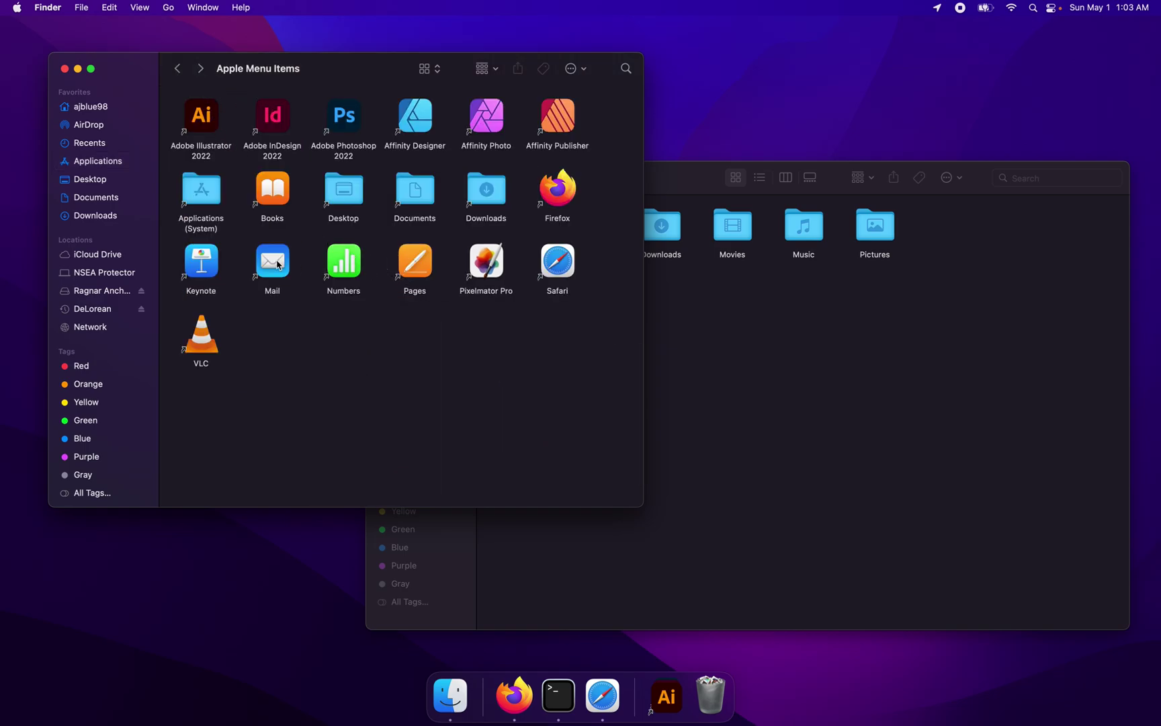
double_click(403, 264)
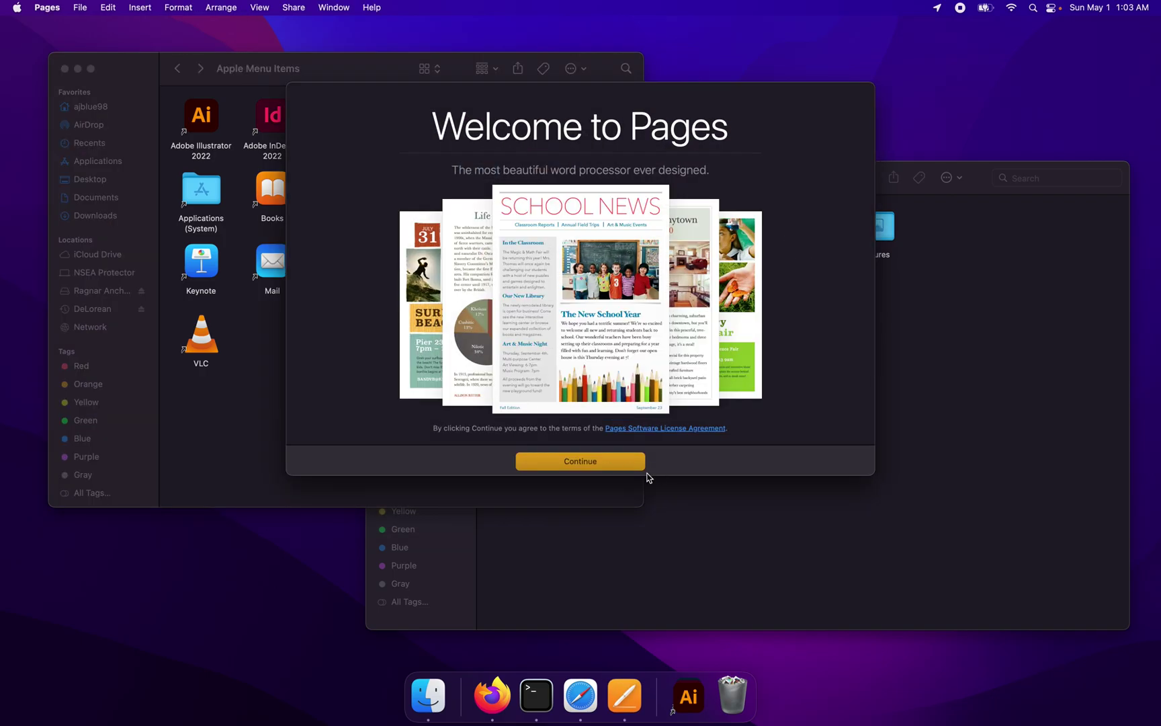
Create a Contemporary Report document and retitle it 'Apple Menu Demo'
left_click(603, 463)
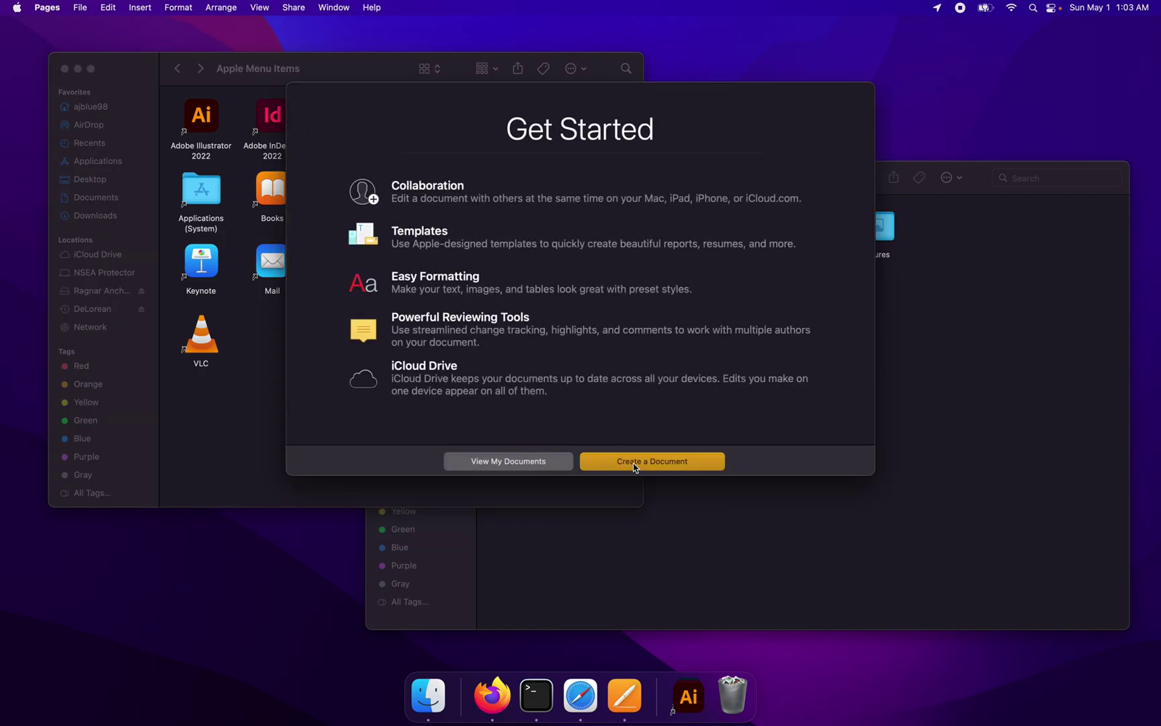
left_click(641, 463)
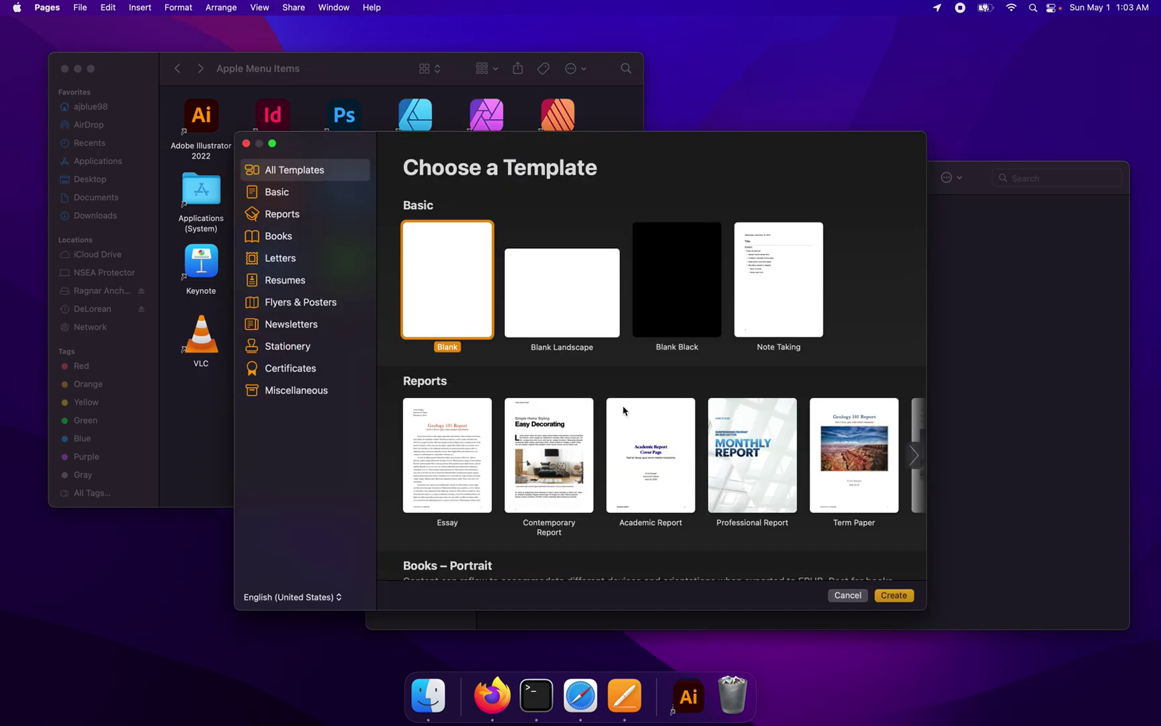
left_click(528, 440)
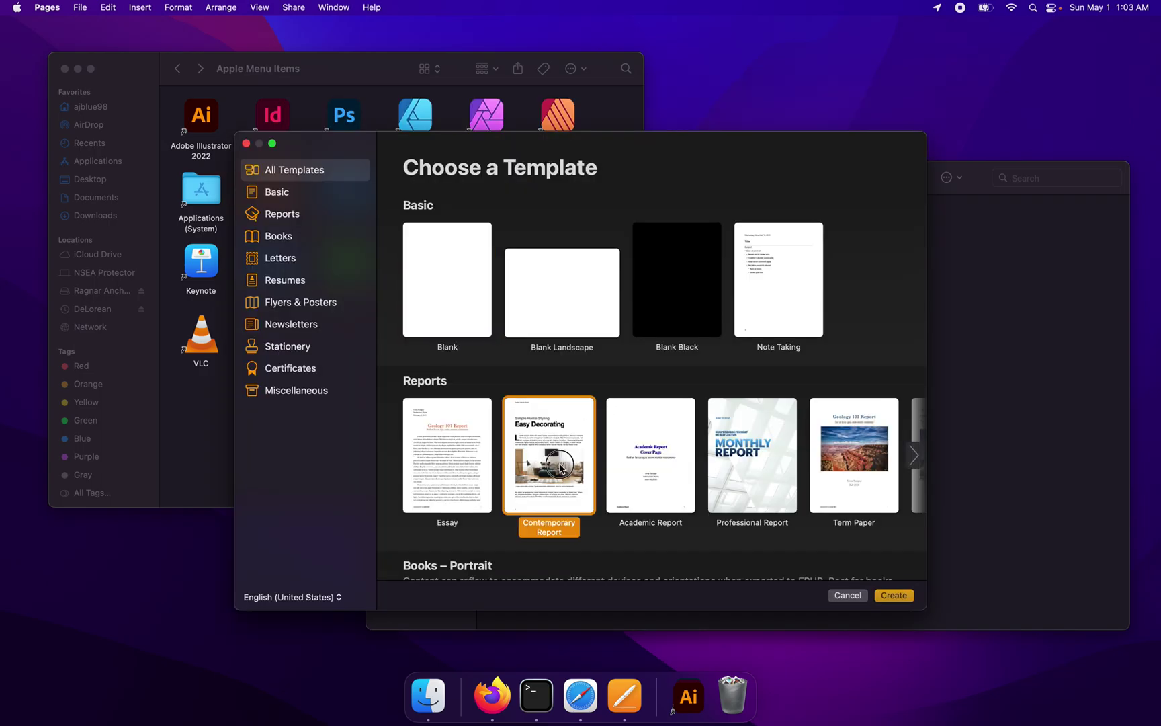
left_click(905, 597)
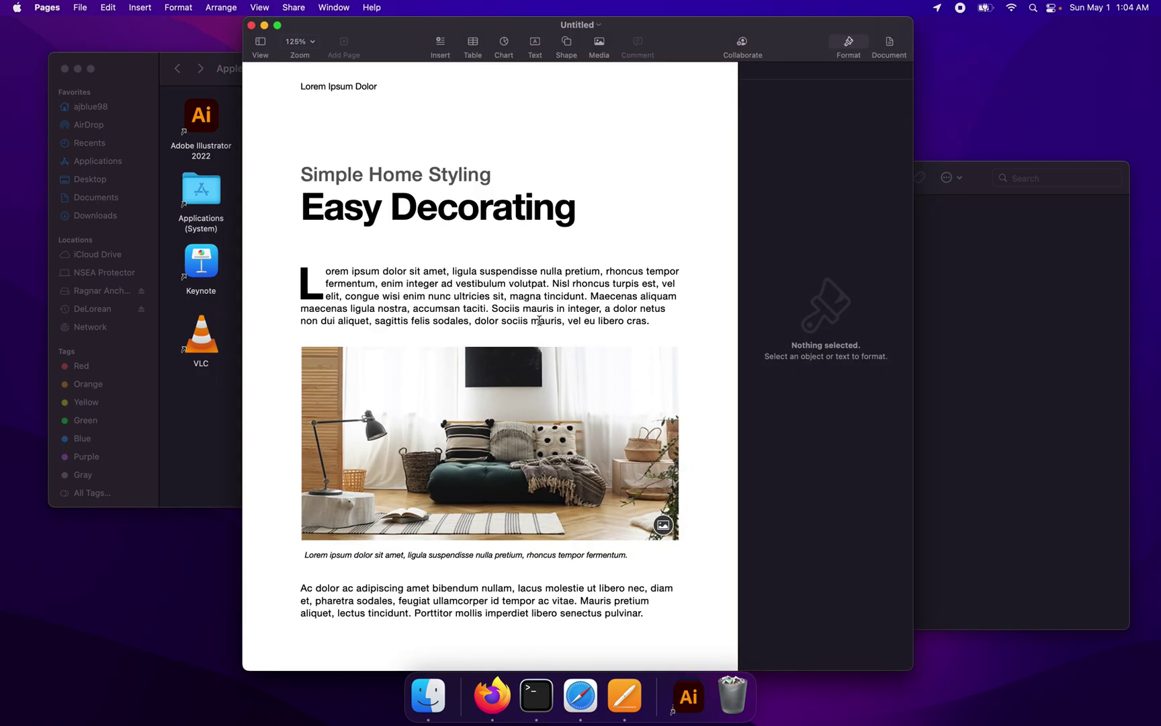
left_click(366, 207)
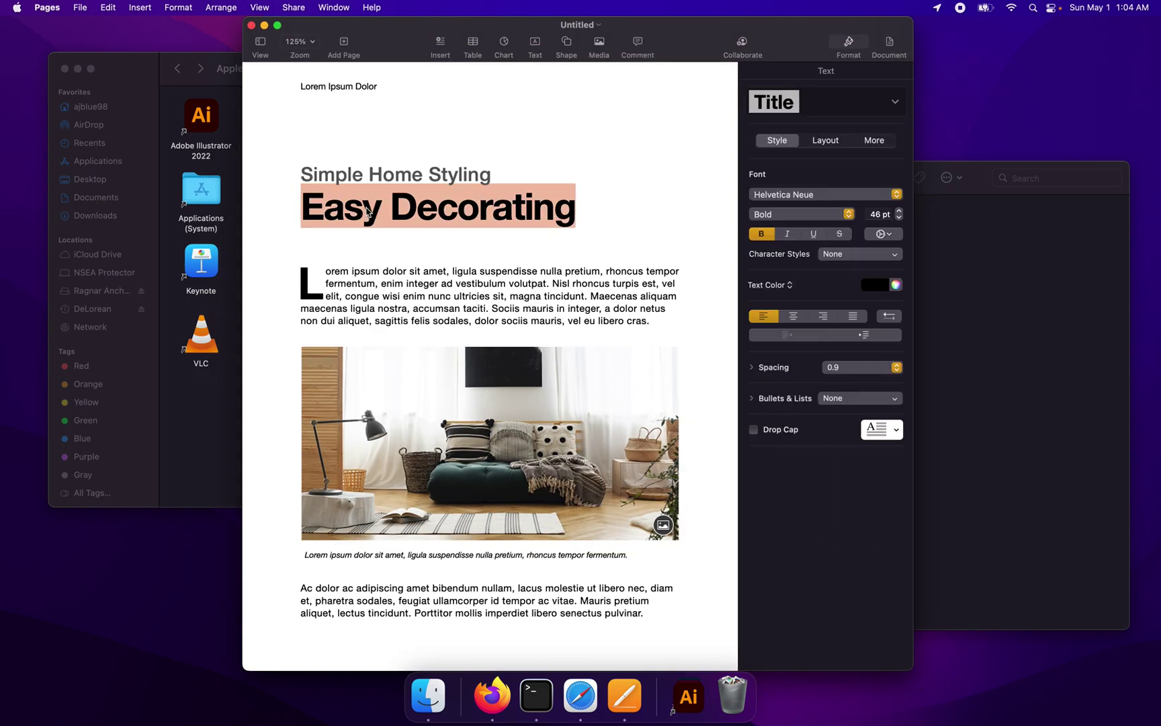
type("Apple Menu Demo")
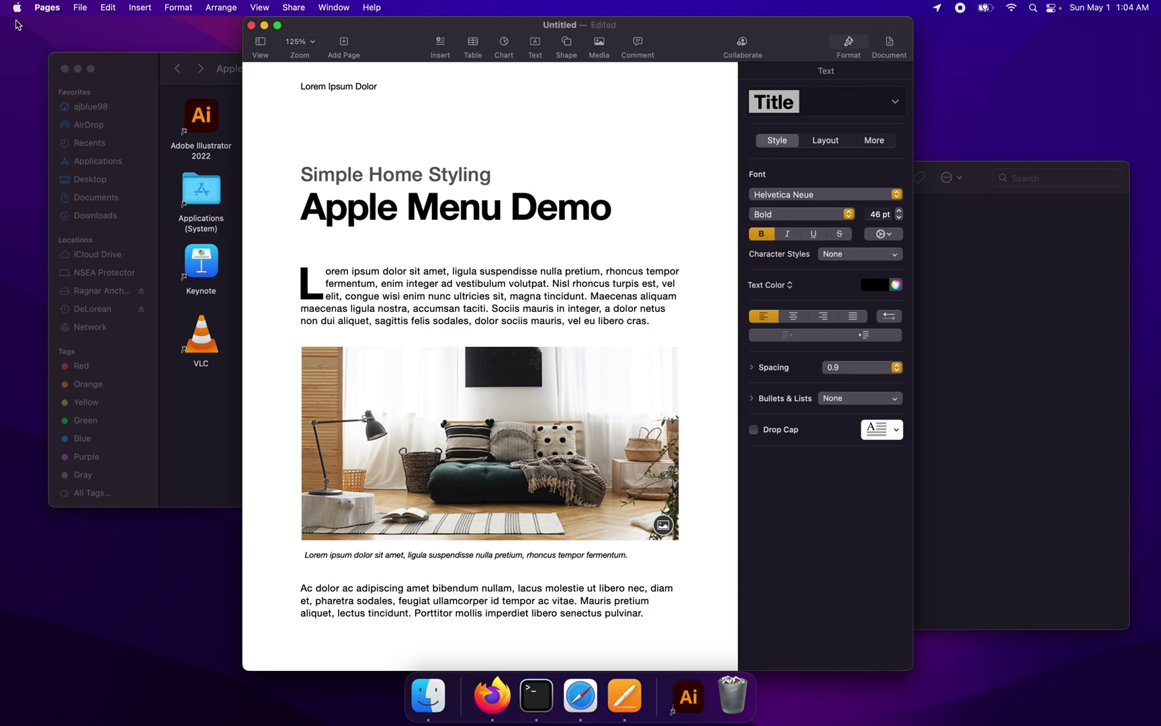
Save the report as 'Apple Menu Demo Document' in Documents and close its window
left_click(49, 10)
mouse_move(80, 7)
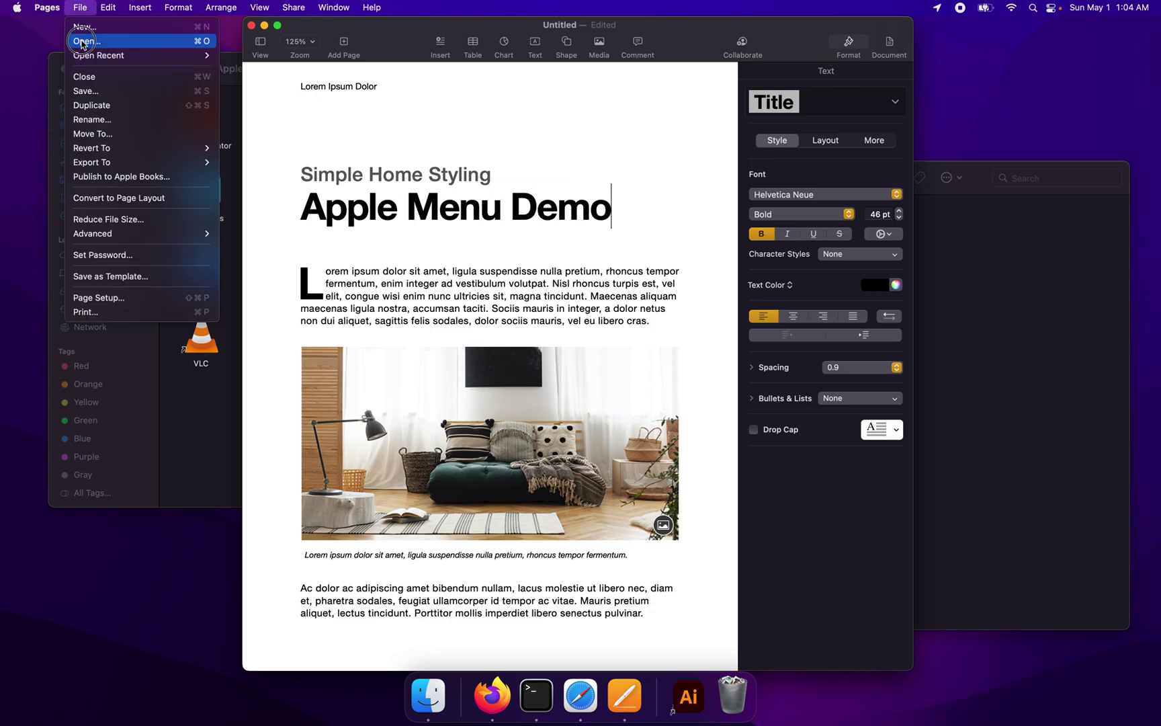
left_click(82, 91)
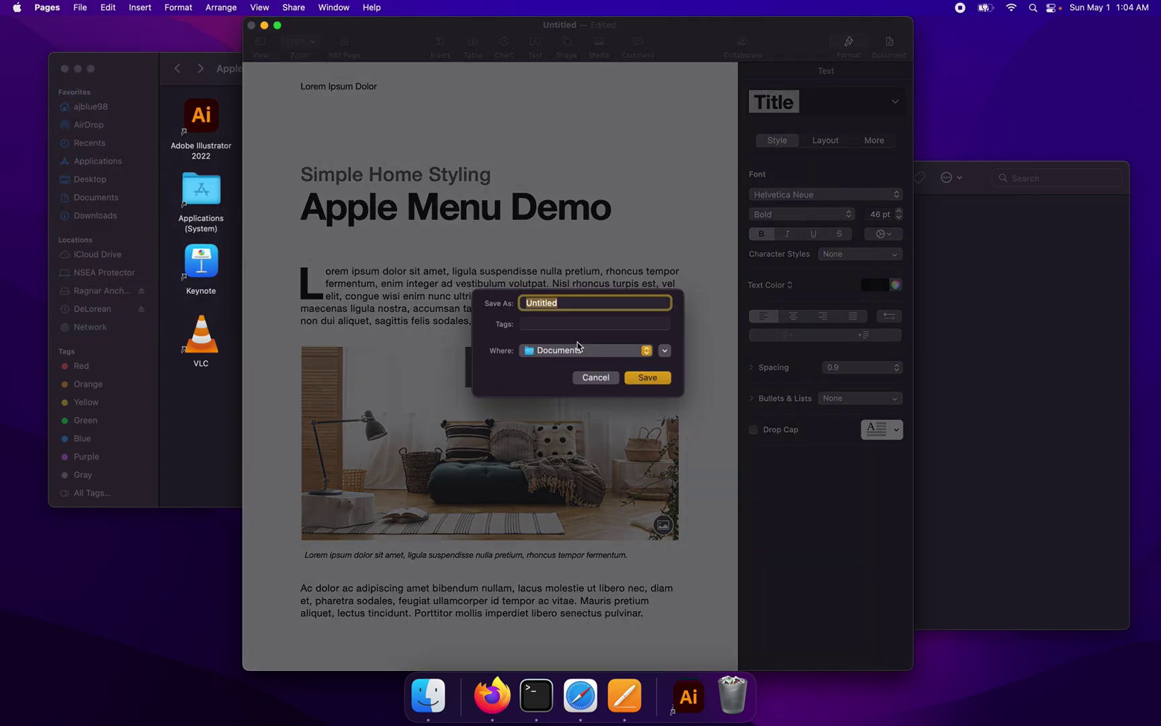
type("Apple Menu Demo Document")
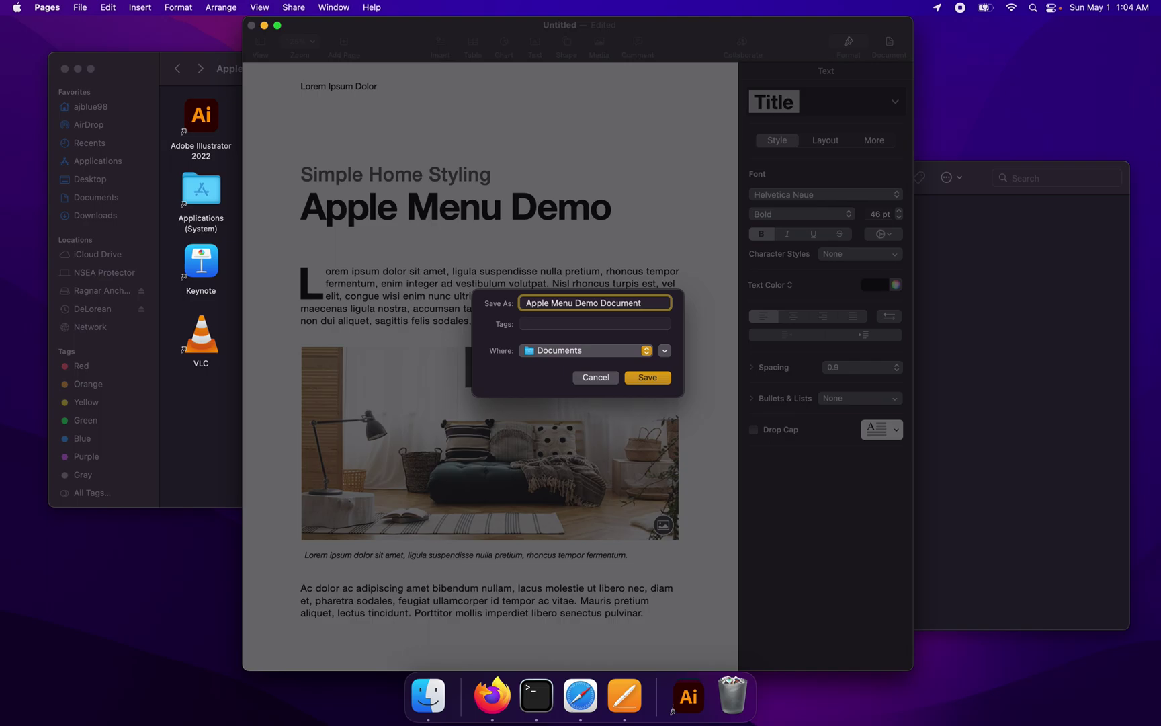
left_click(668, 380)
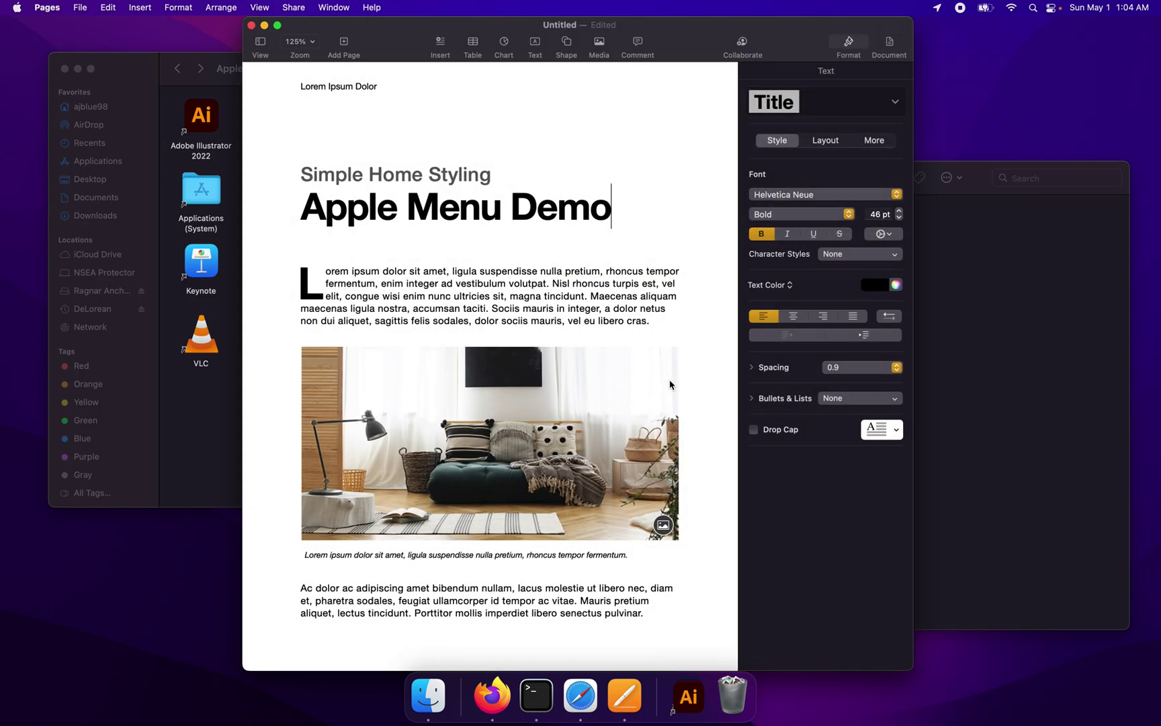
left_click(252, 26)
key("super+n")
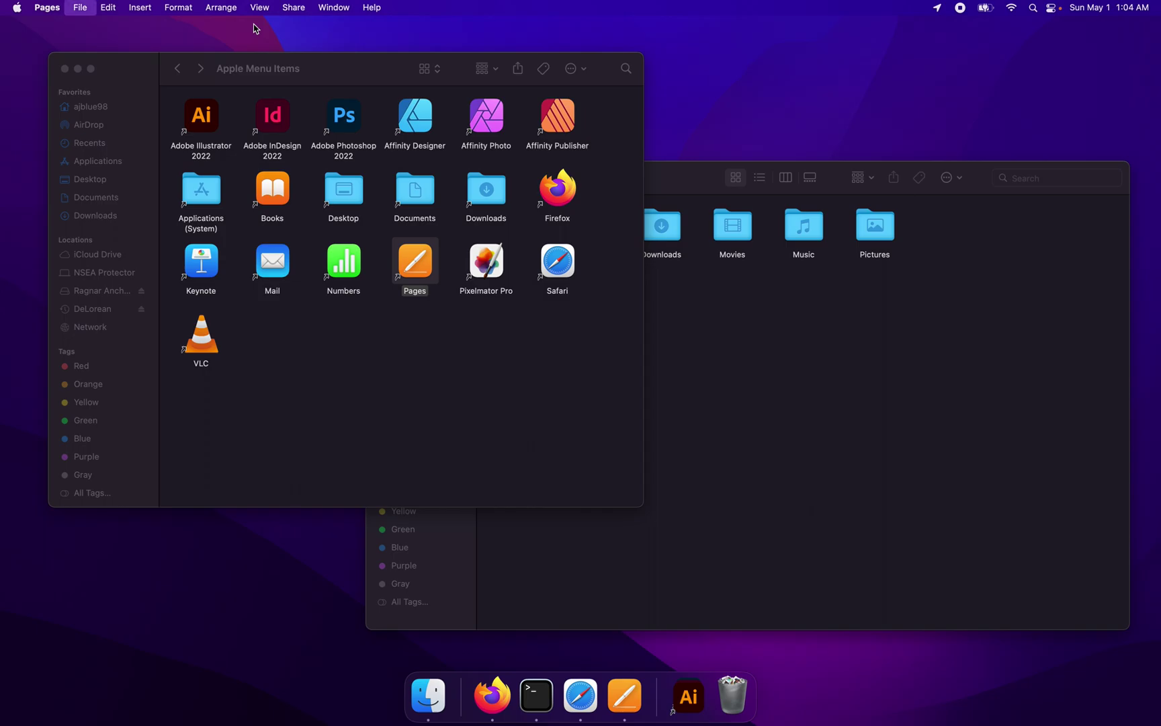
Start a Contemporary Novel document and replace the cover title THE WAKING LIGHTS with START/MENU
scroll(635, 333, "down", 10)
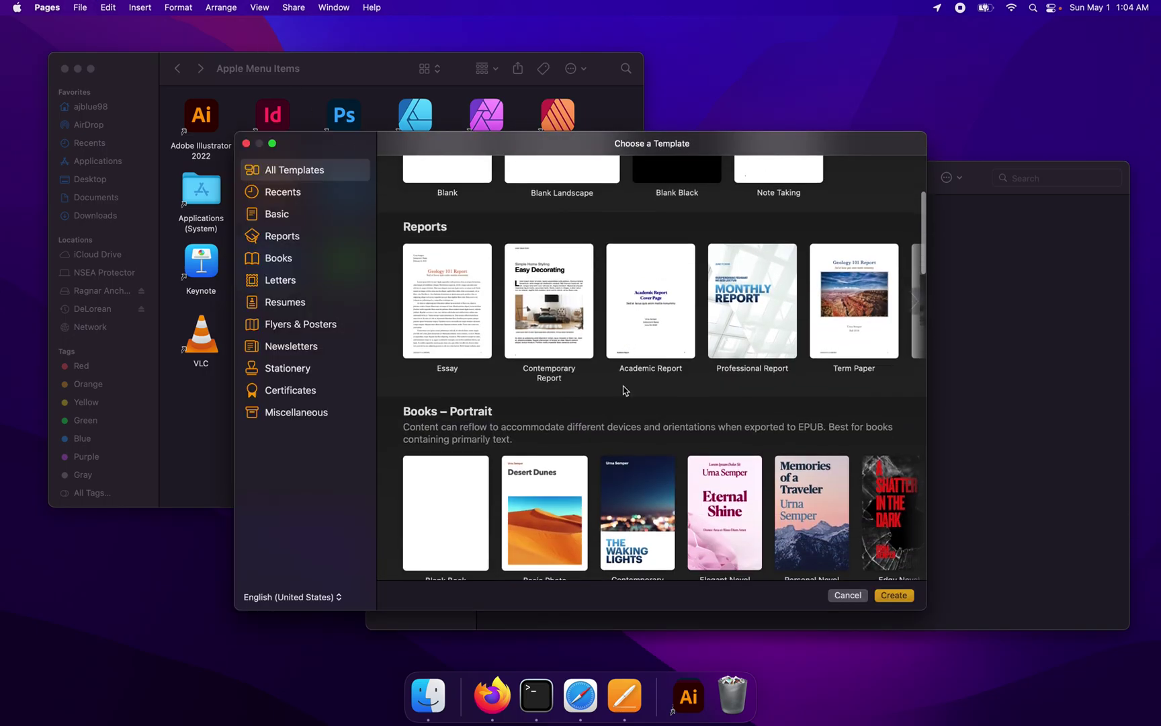
left_click(647, 510)
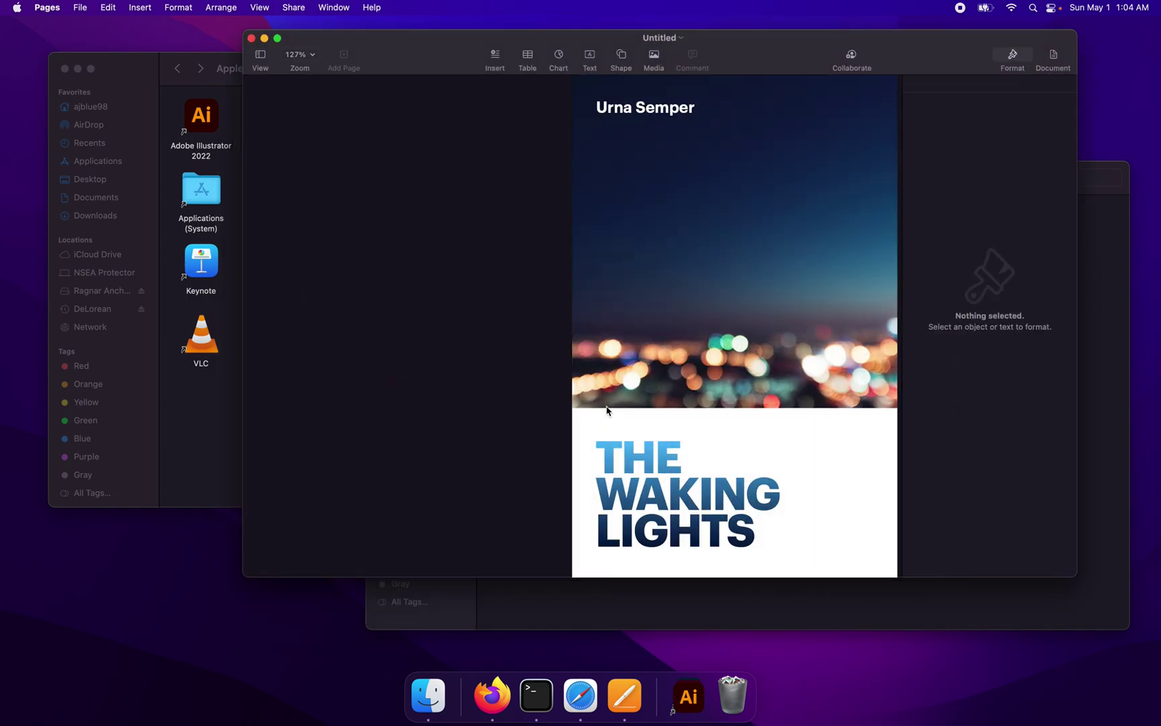
left_click(664, 493)
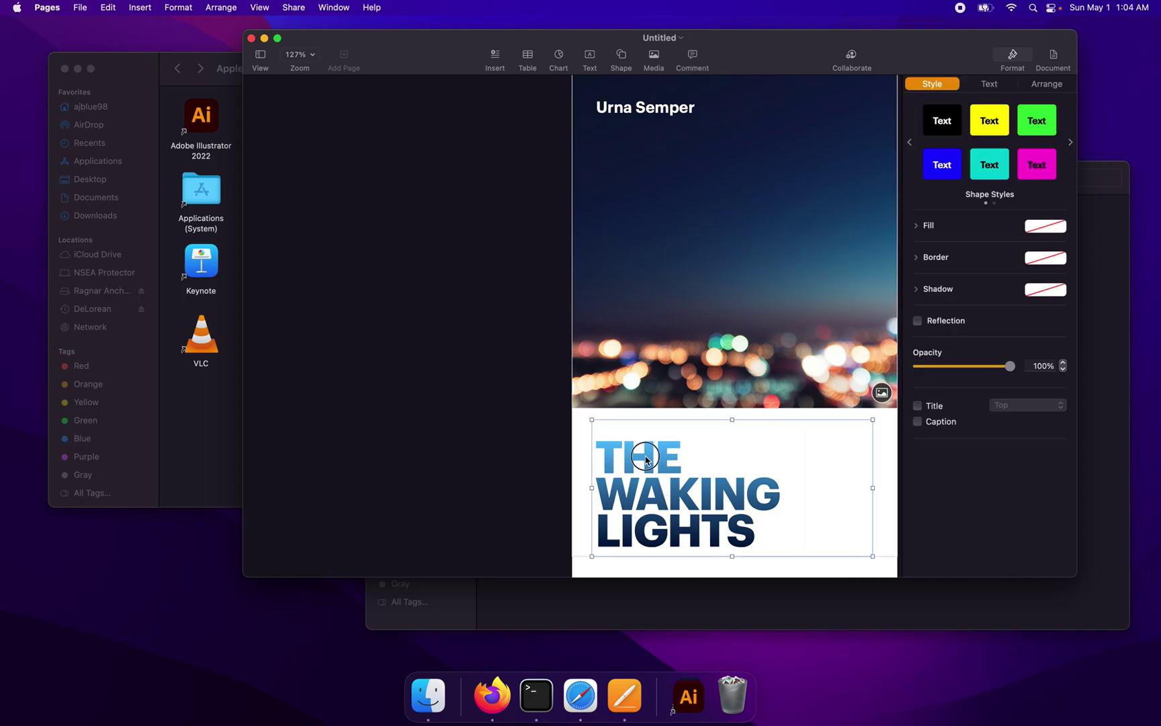
left_click(616, 460)
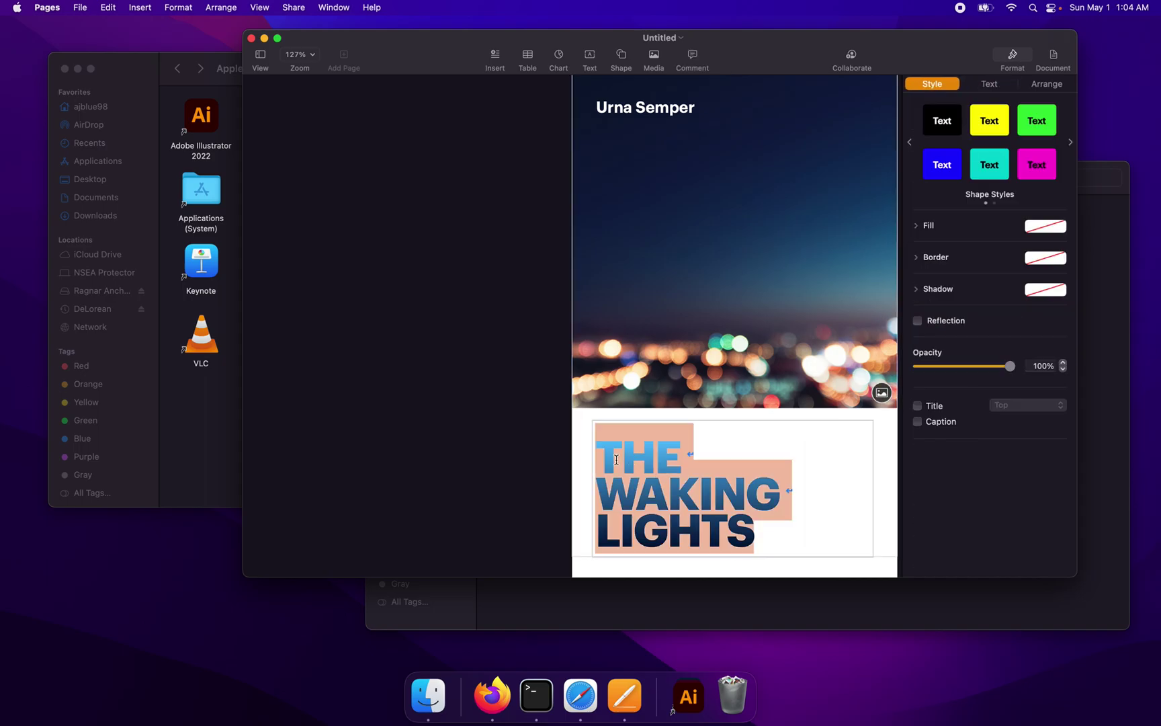
type("START/")
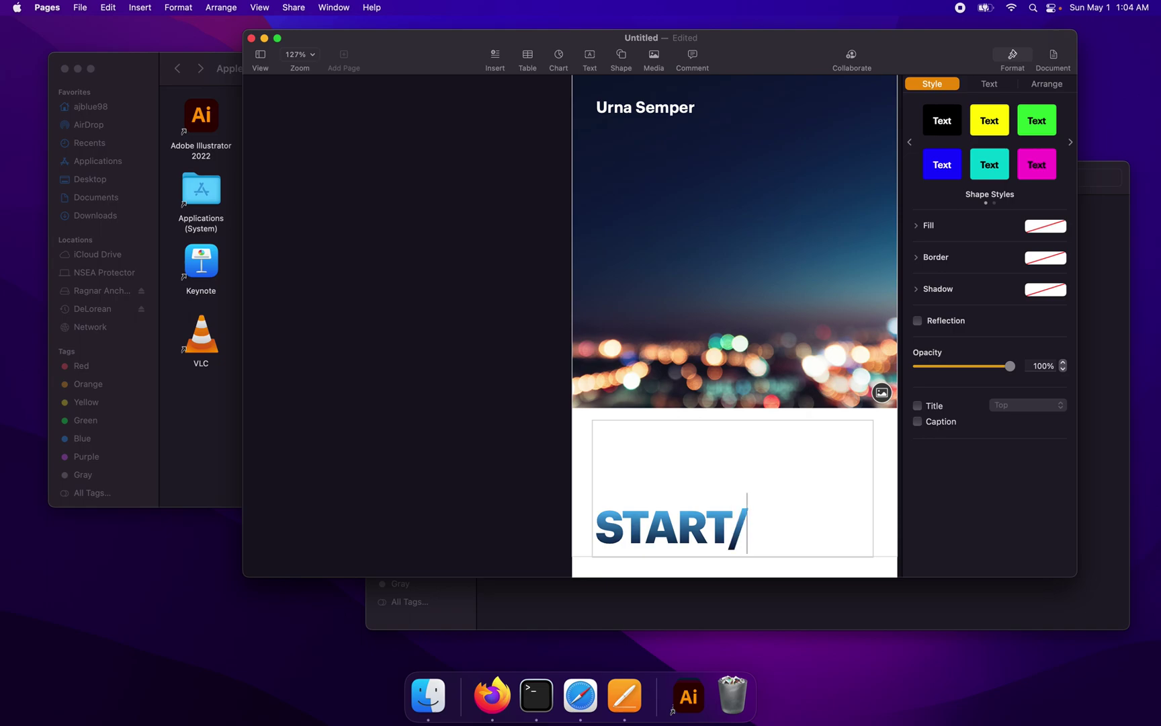
type("EM")
key("BackSpace")
key("BackSpace")
type("MENU")
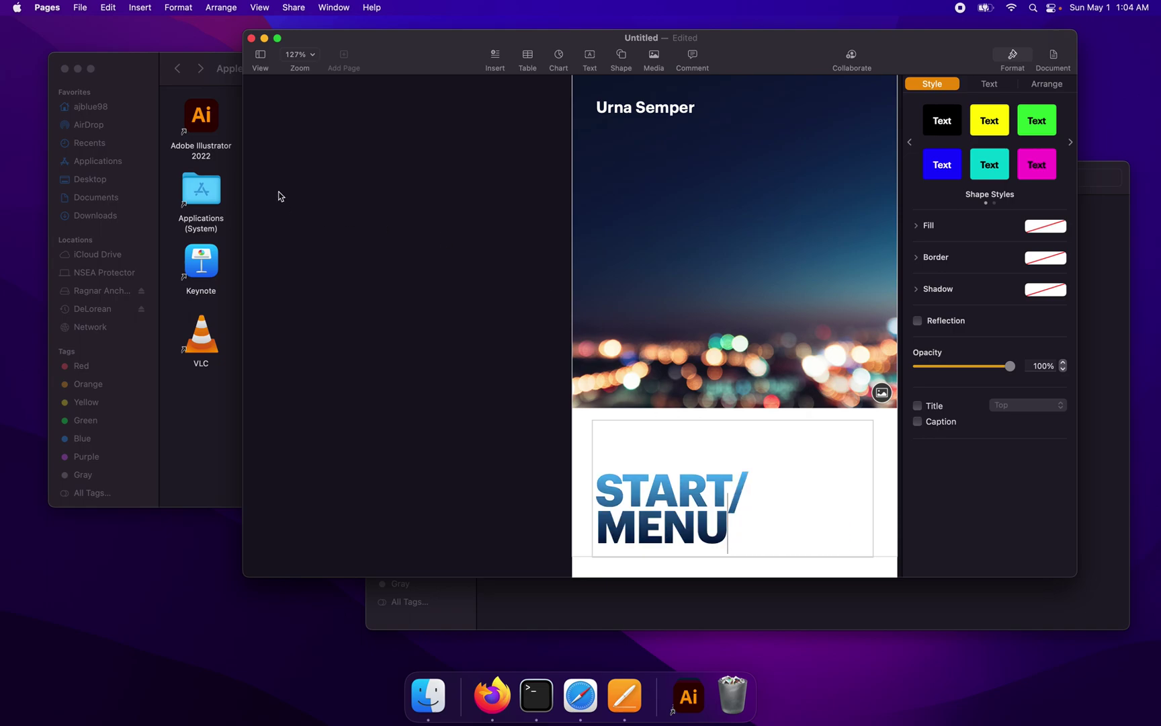
Save the document as Untitled in Documents and close its window
left_click(80, 7)
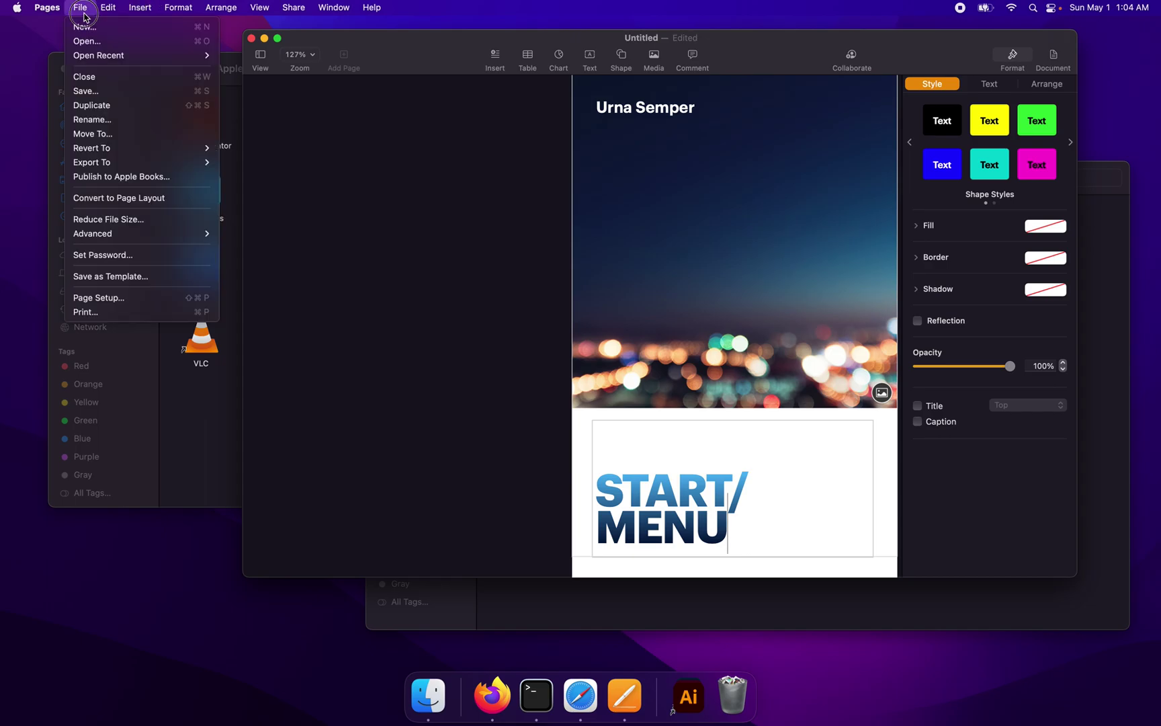
left_click(105, 92)
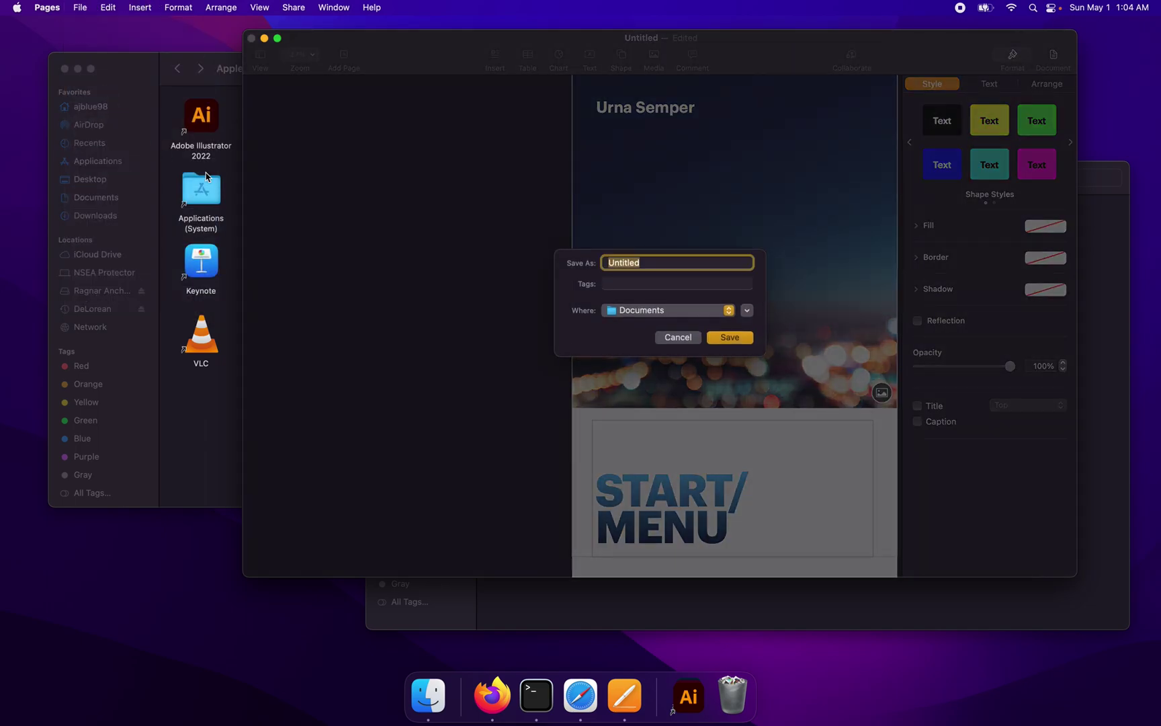
left_click(640, 312)
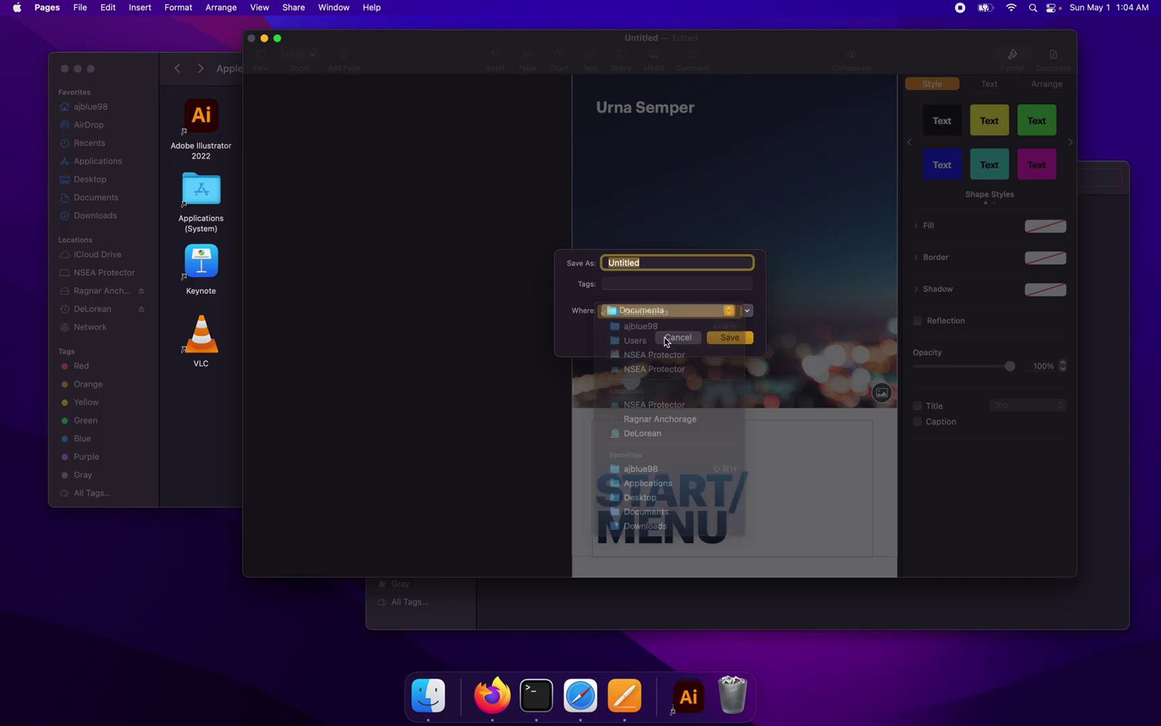
left_click(728, 338)
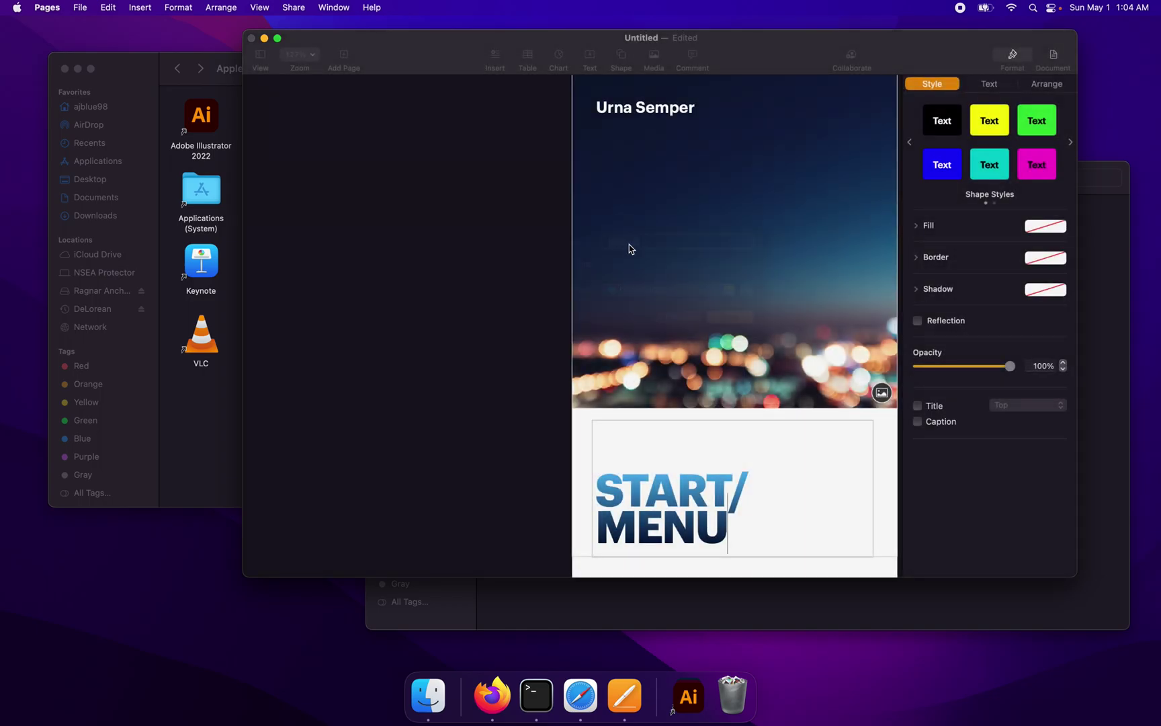
left_click(251, 39)
left_click(47, 8)
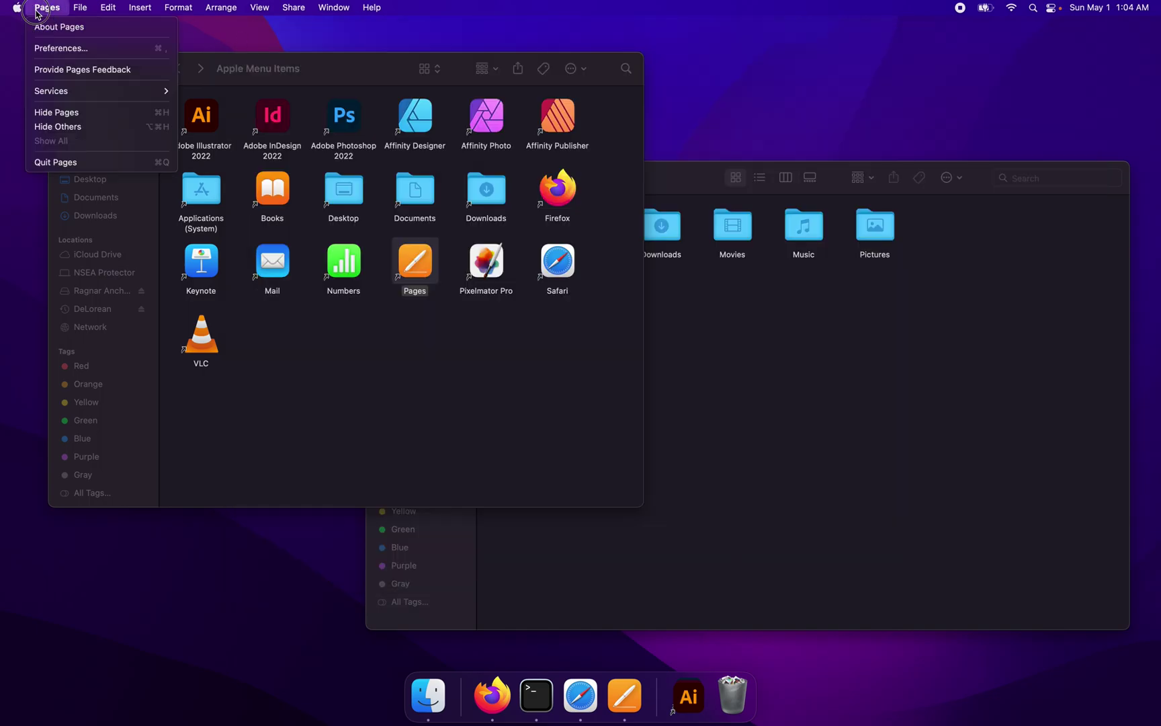
Quit Pages from its app menu, then quit Safari and Terminal from their Dock menus
left_click(55, 162)
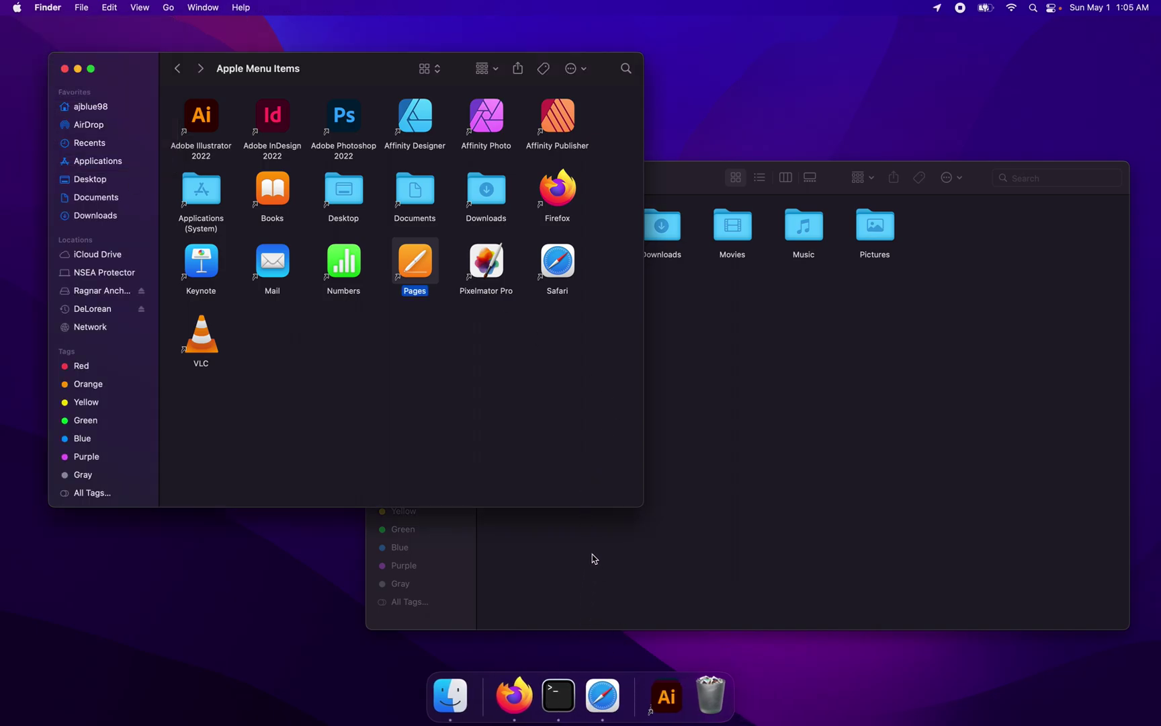
right_click(613, 705)
left_click(622, 648)
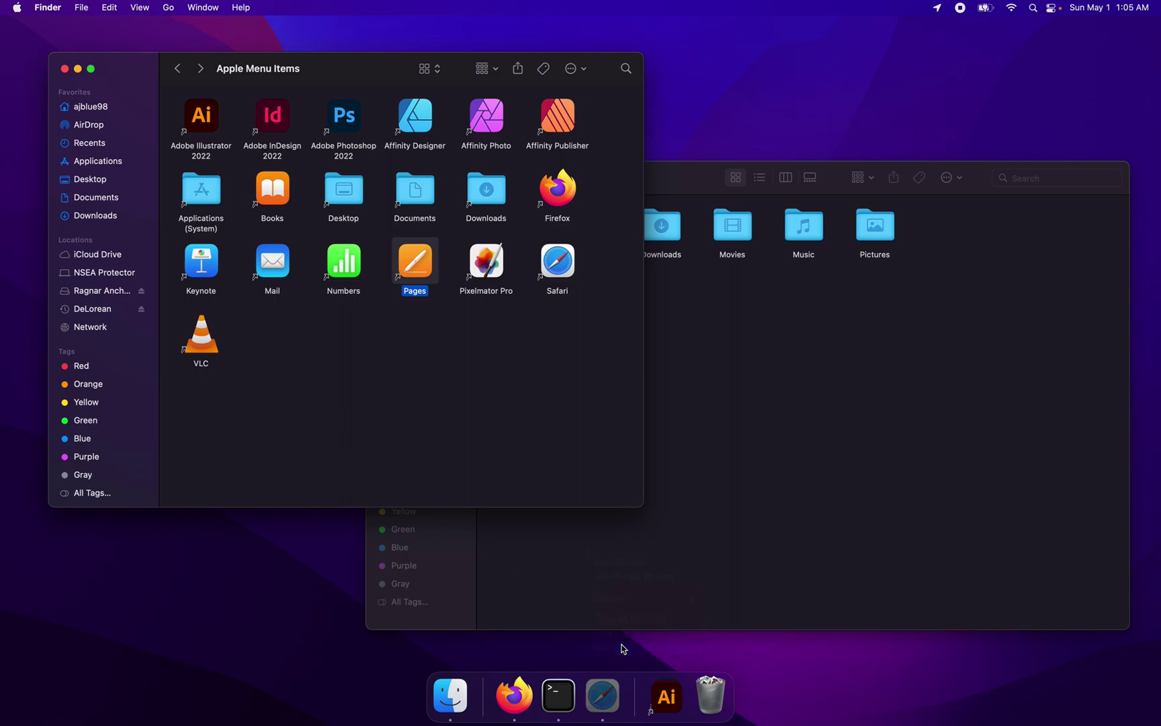
right_click(559, 695)
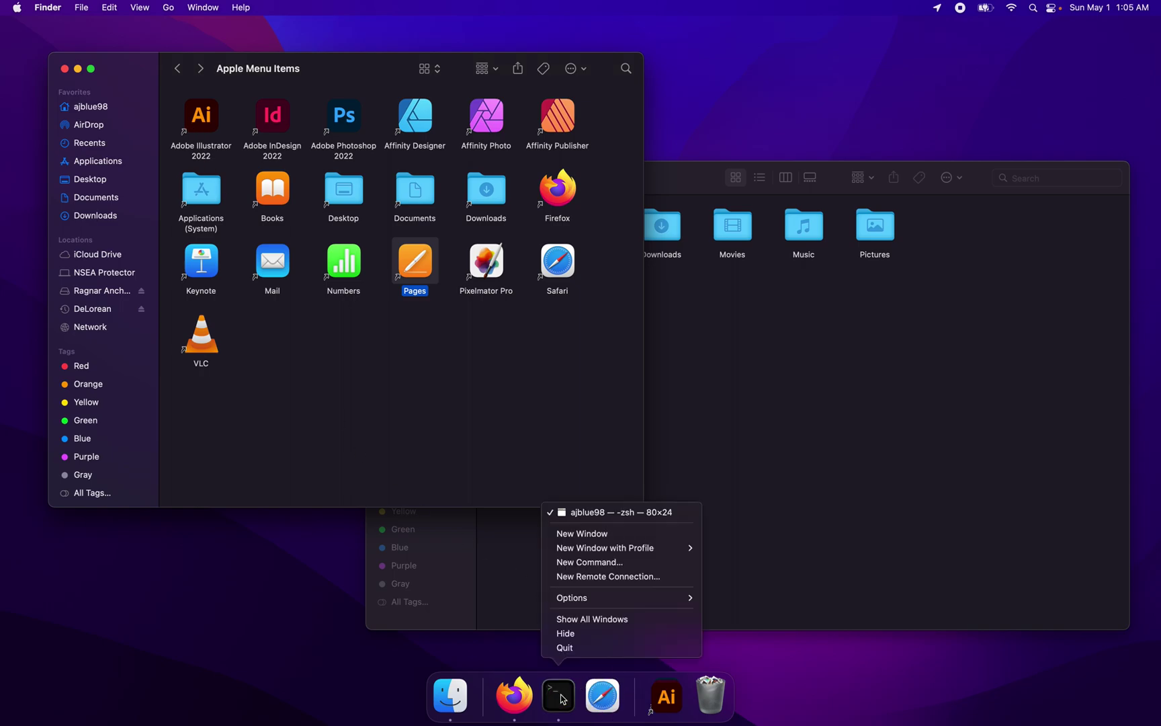
left_click(565, 648)
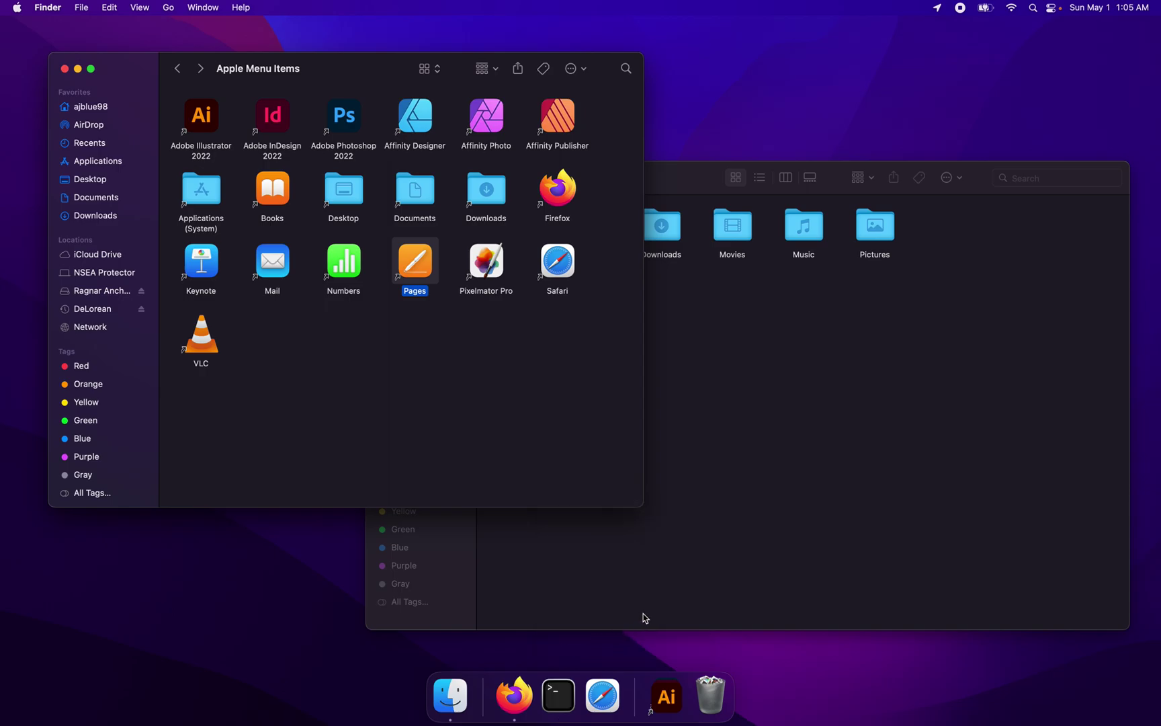
Remove Terminal from the Dock using its Options > Remove from Dock menu
left_click(643, 613)
right_click(550, 699)
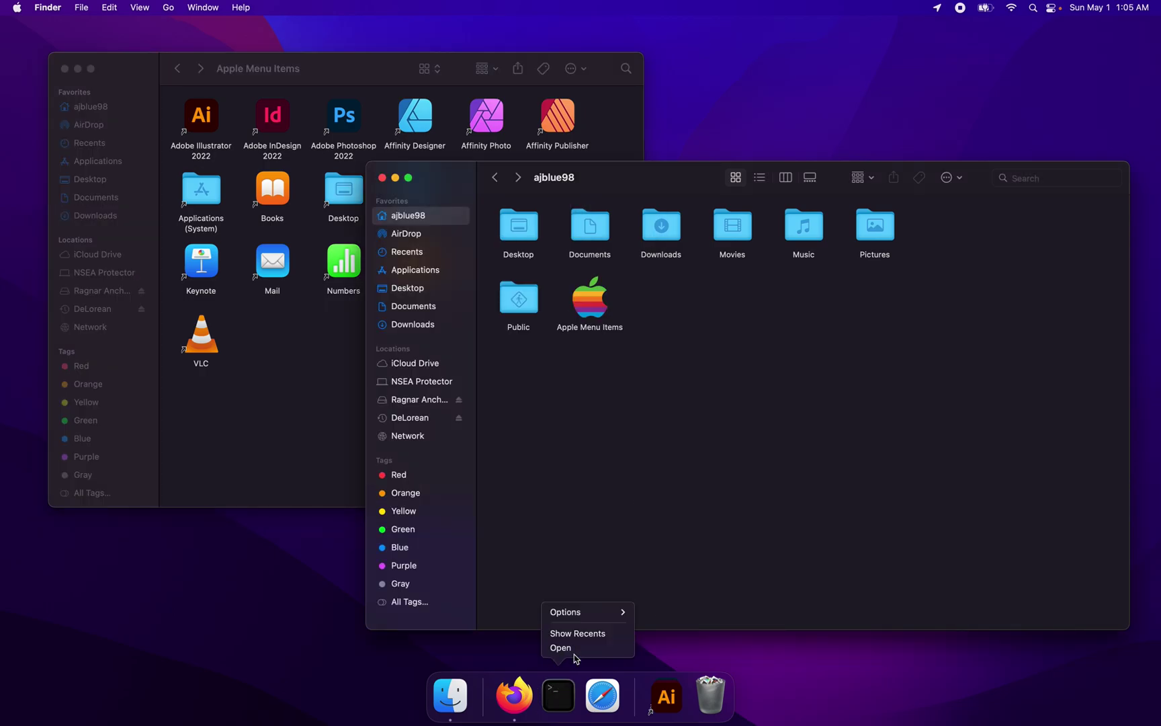
mouse_move(589, 617)
left_click(677, 626)
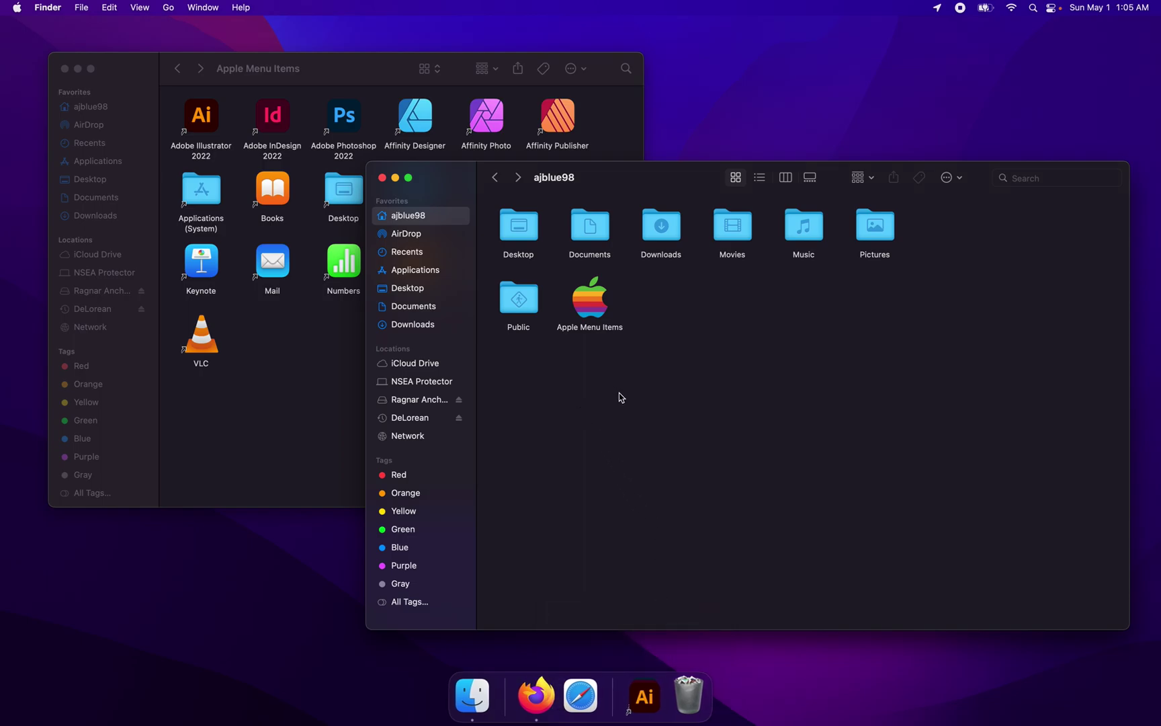
Open the Apple Menu Items Dock stack to show its aliases as a grid
left_click(652, 709)
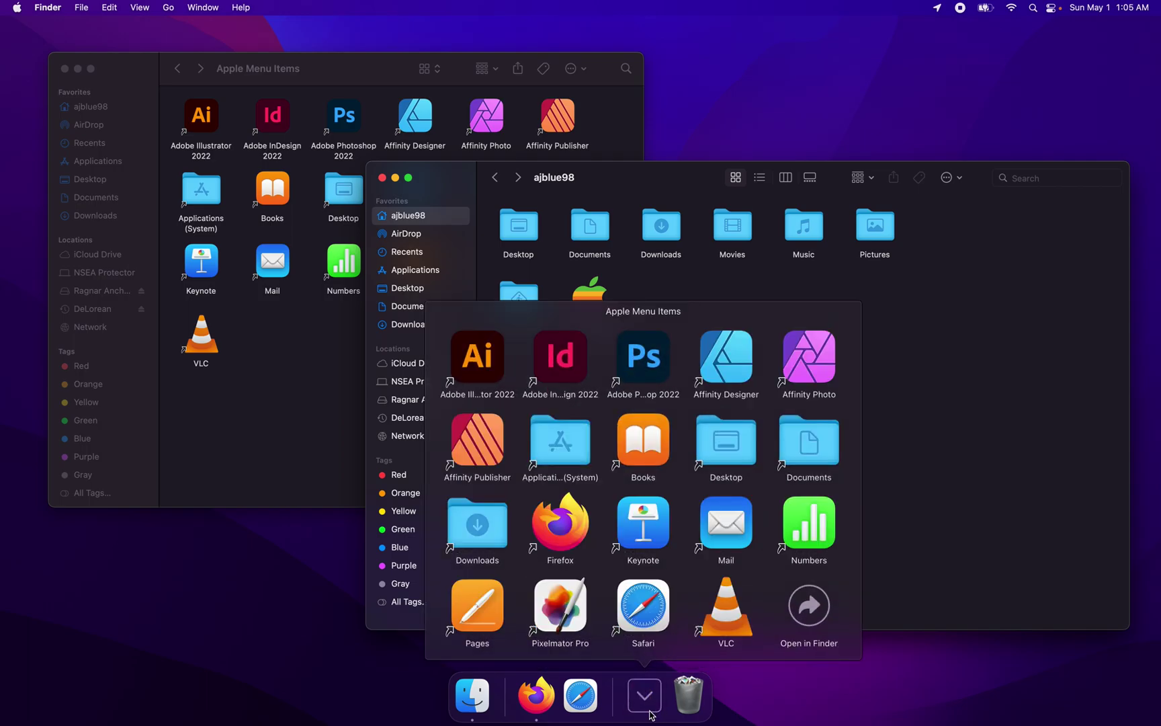
left_click(650, 712)
left_click(651, 712)
Set the Apple Menu Items stack to Display as Folder and List view, then browse its Documents submenu
right_click(645, 708)
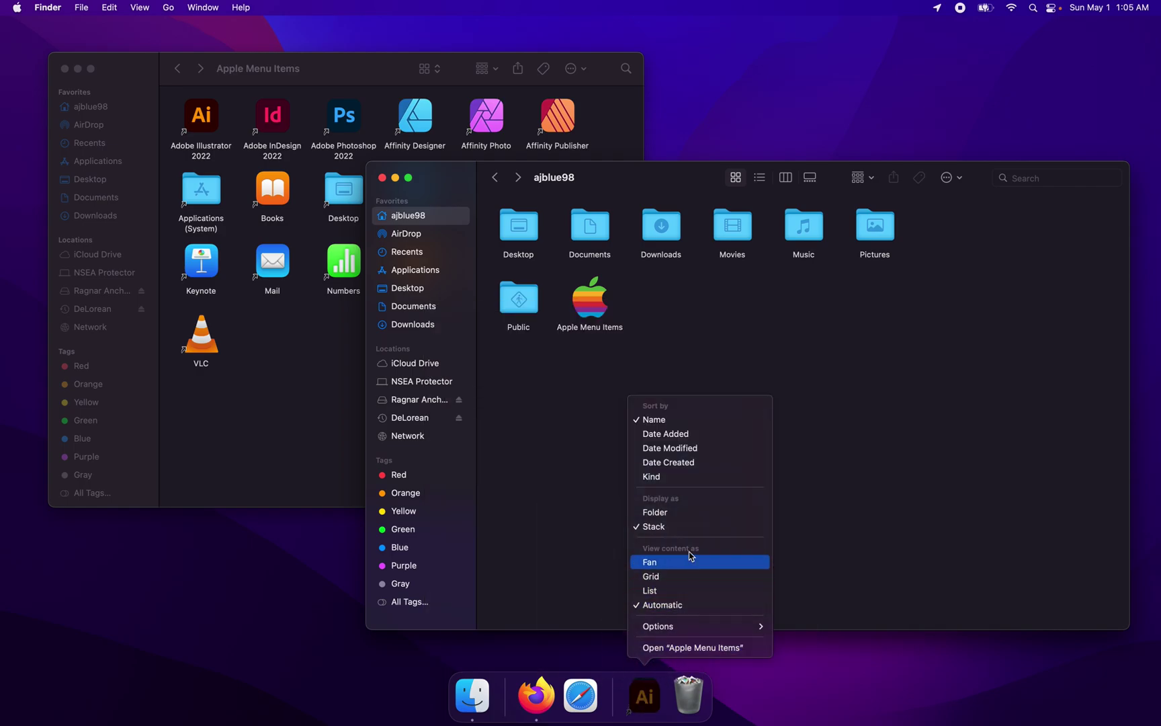
left_click(688, 512)
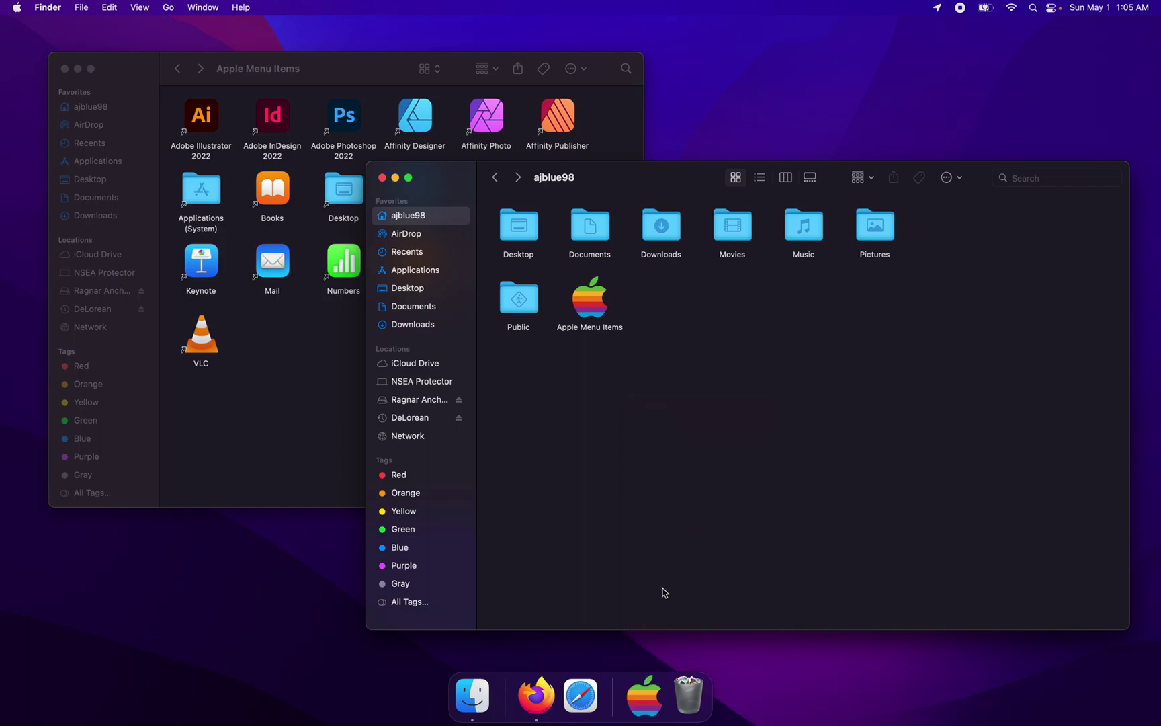
right_click(644, 706)
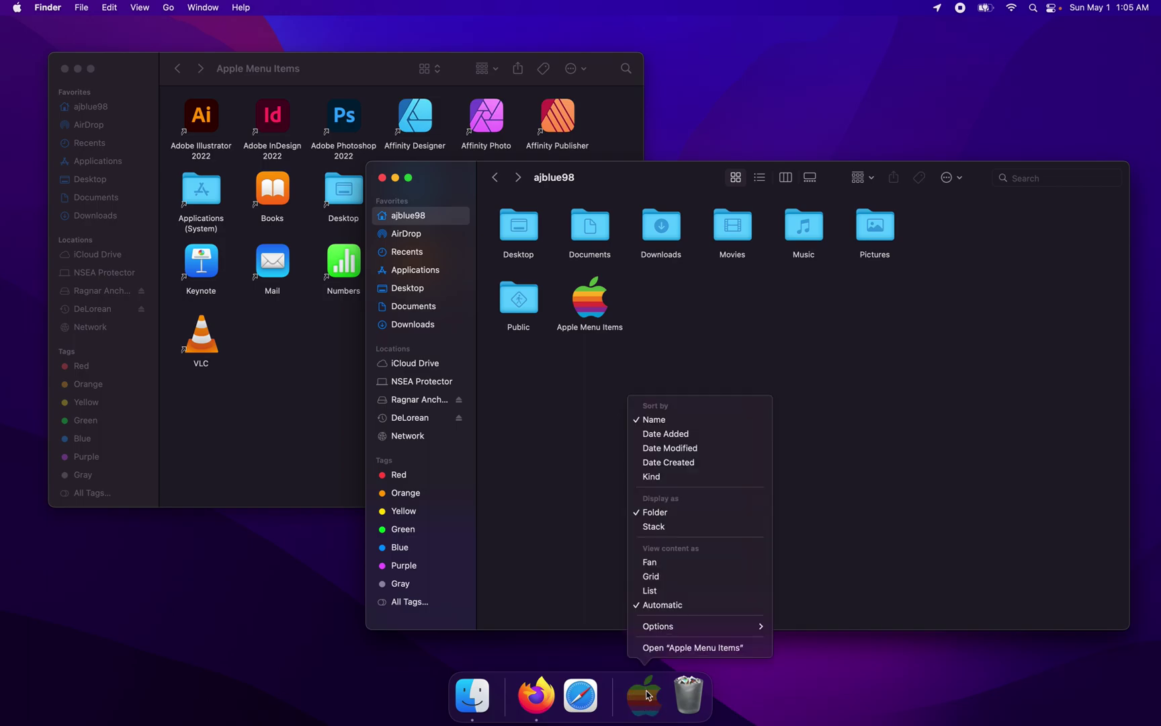
left_click(665, 591)
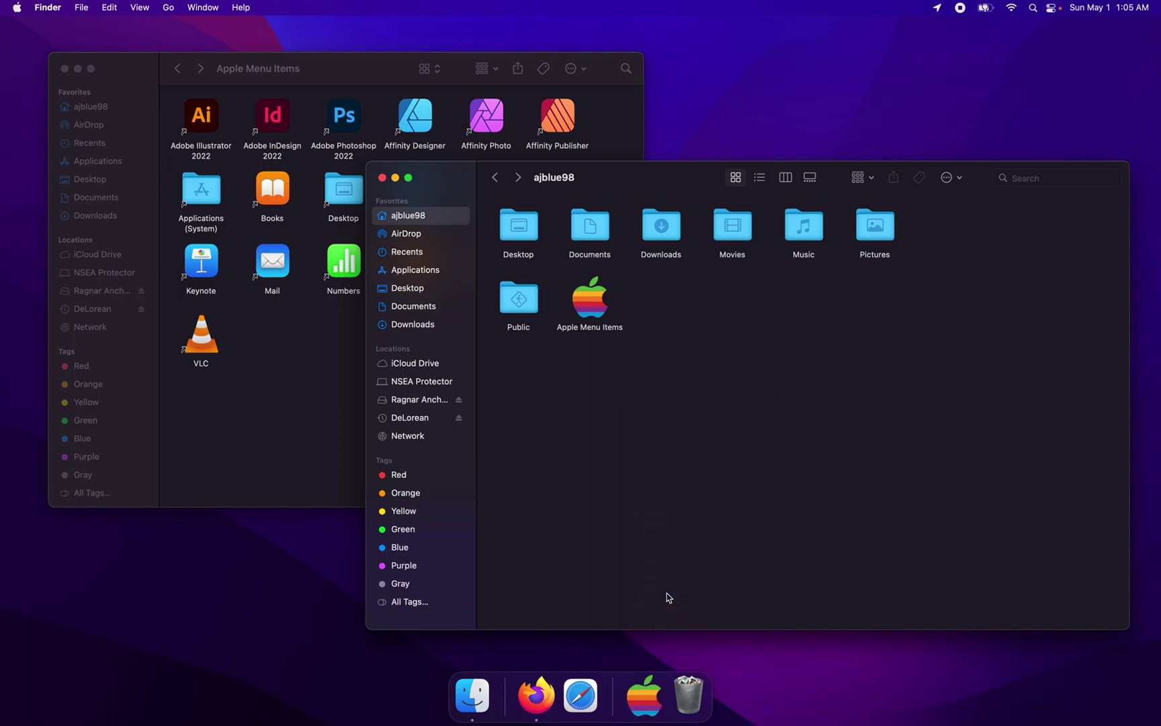
left_click(642, 702)
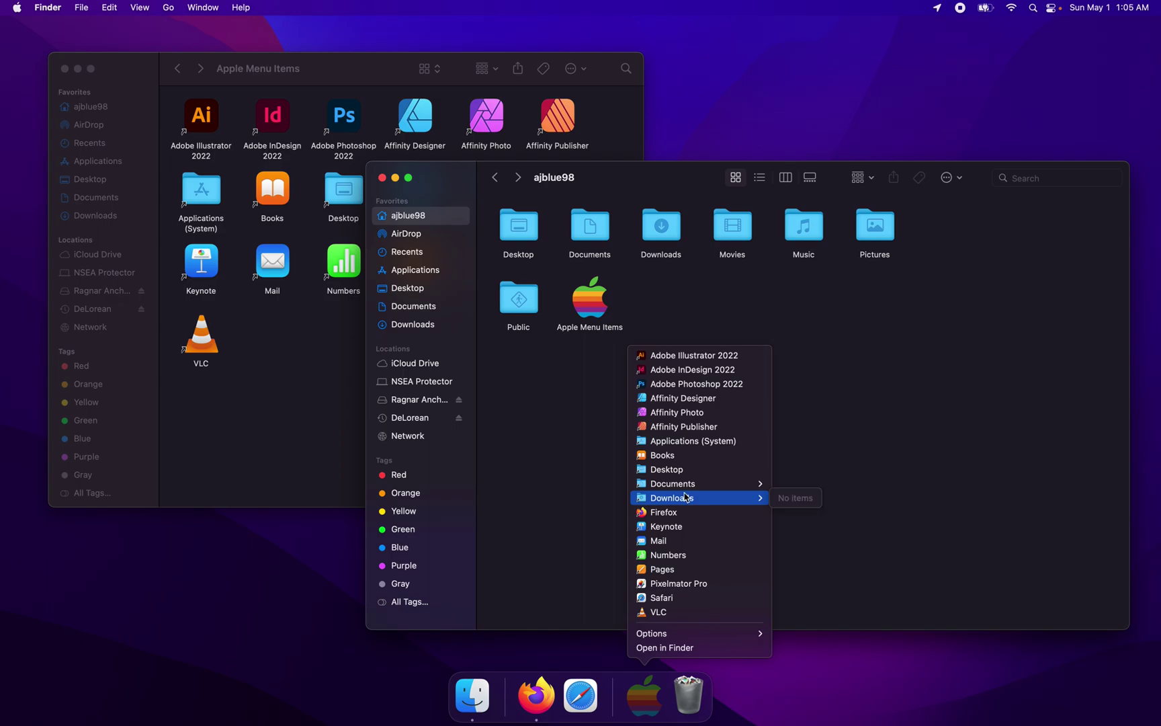
mouse_move(683, 490)
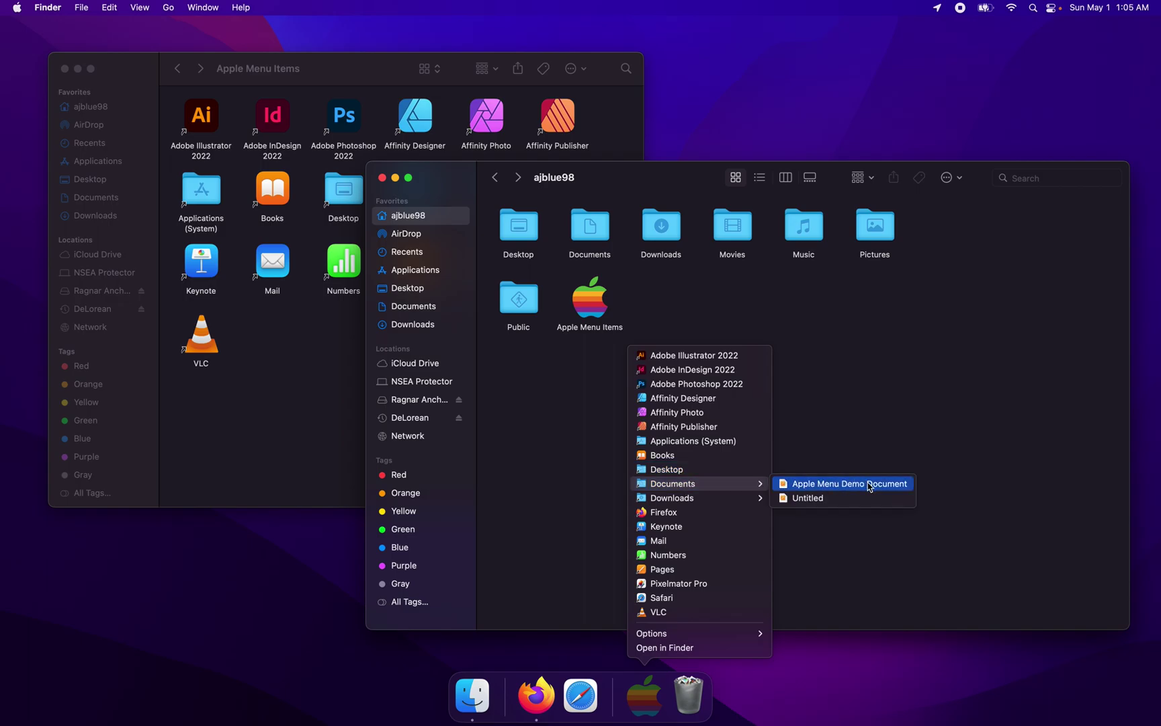
Open Untitled from the stack's Documents submenu, rename it Start-Menu, and close it
left_click(856, 499)
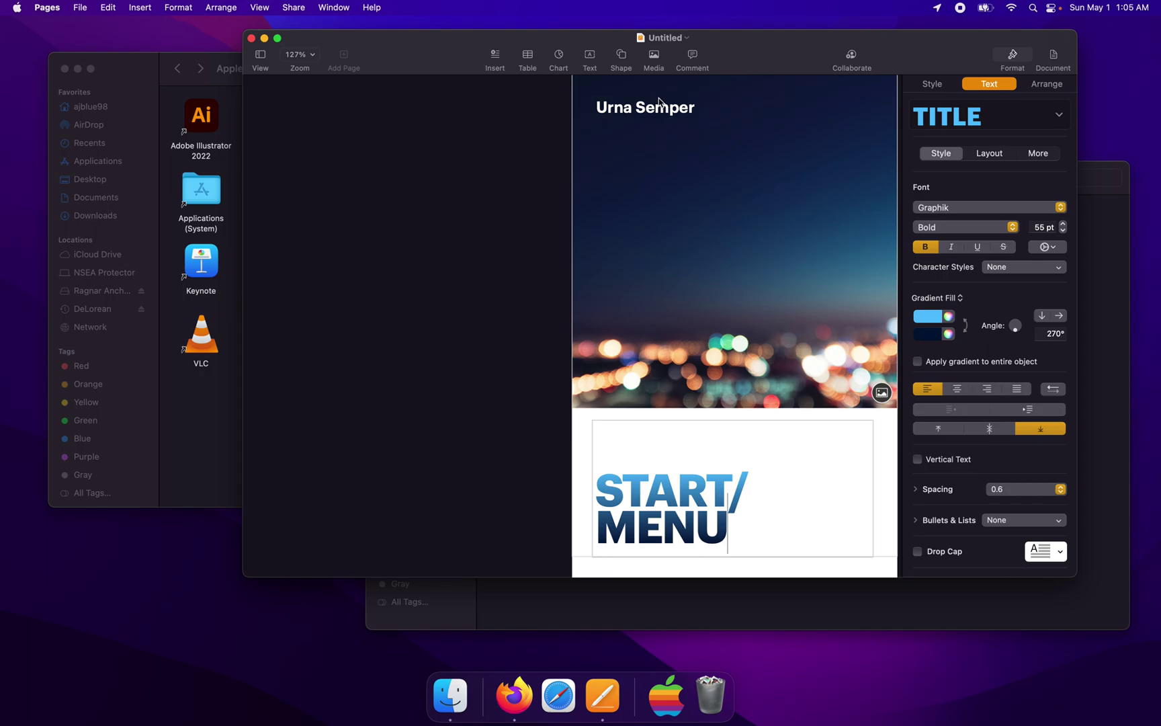
left_click(658, 38)
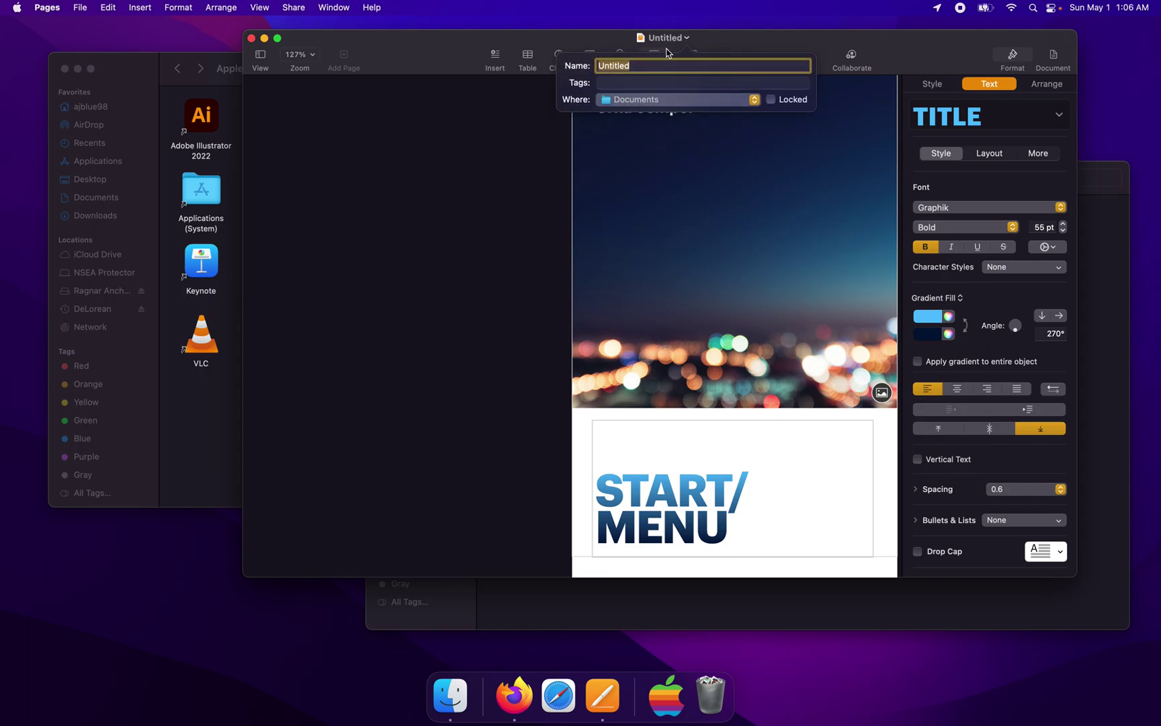
type("Start-Menu")
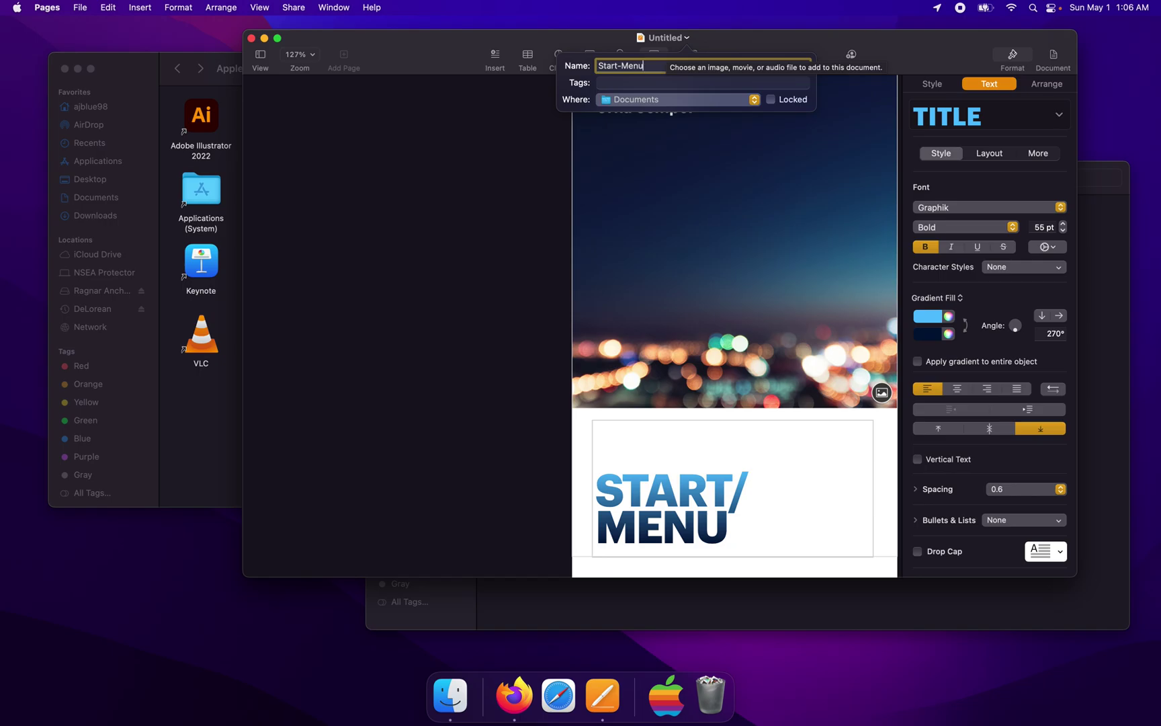
key("Return")
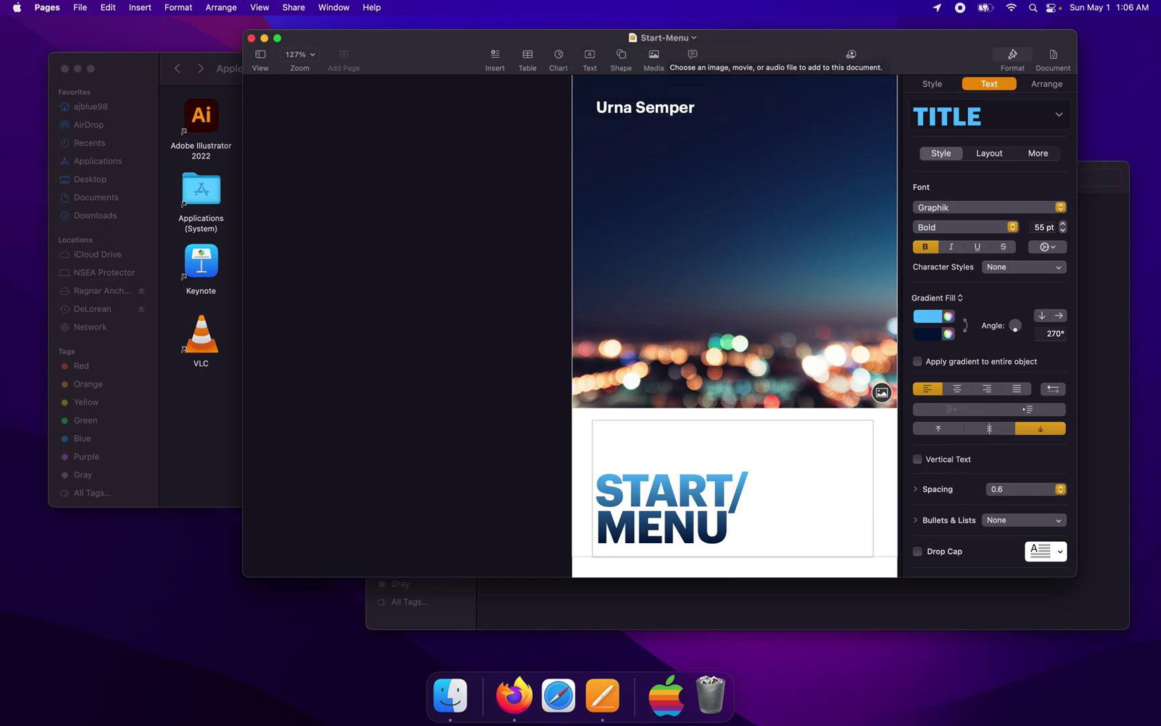
left_click(250, 39)
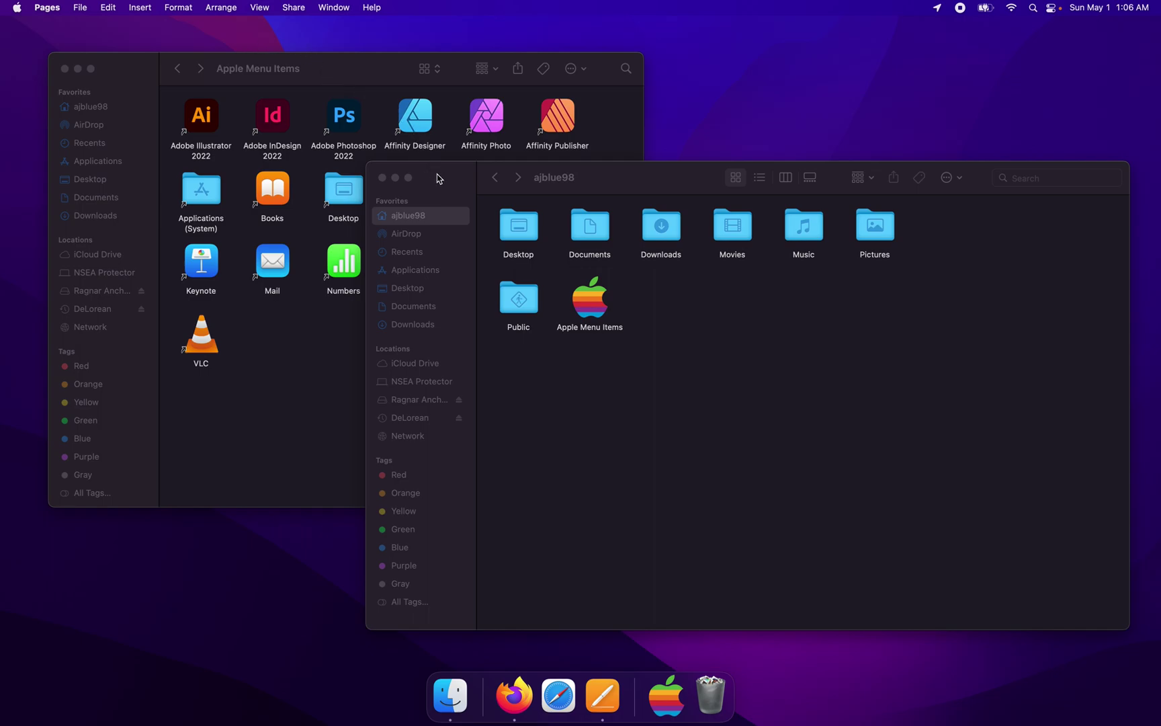
In System Preferences' Dock & Menu Bar, turn on minimizing windows into their application icon
left_click(16, 8)
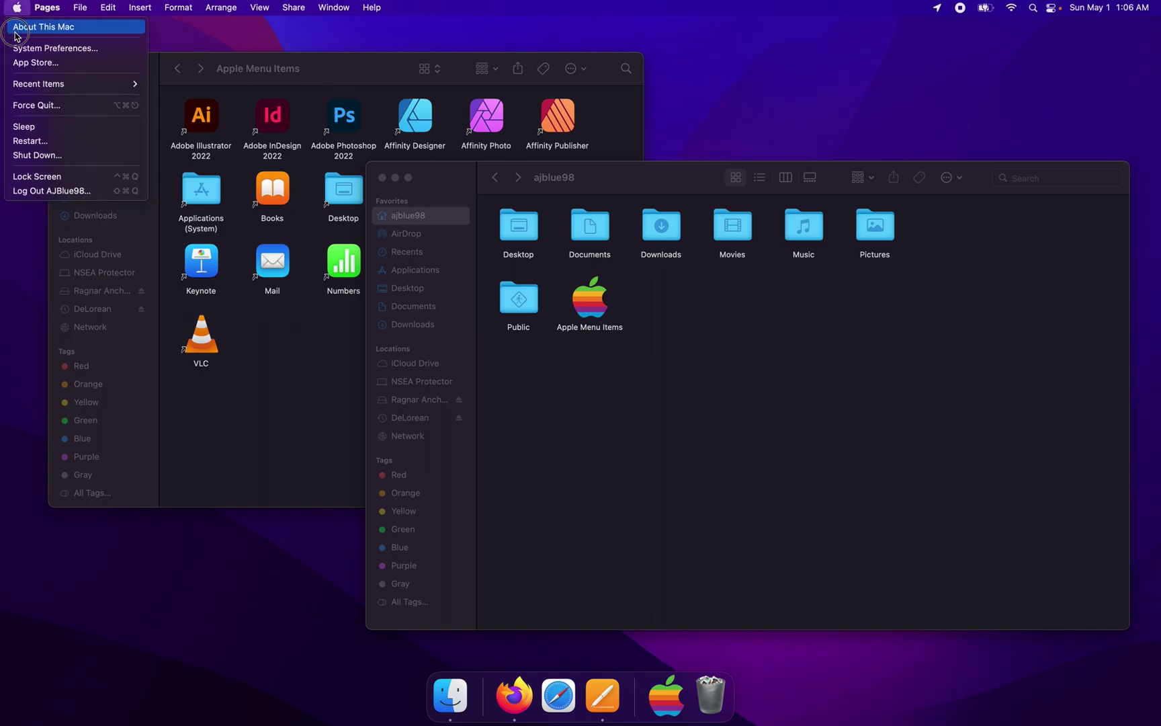
left_click(25, 50)
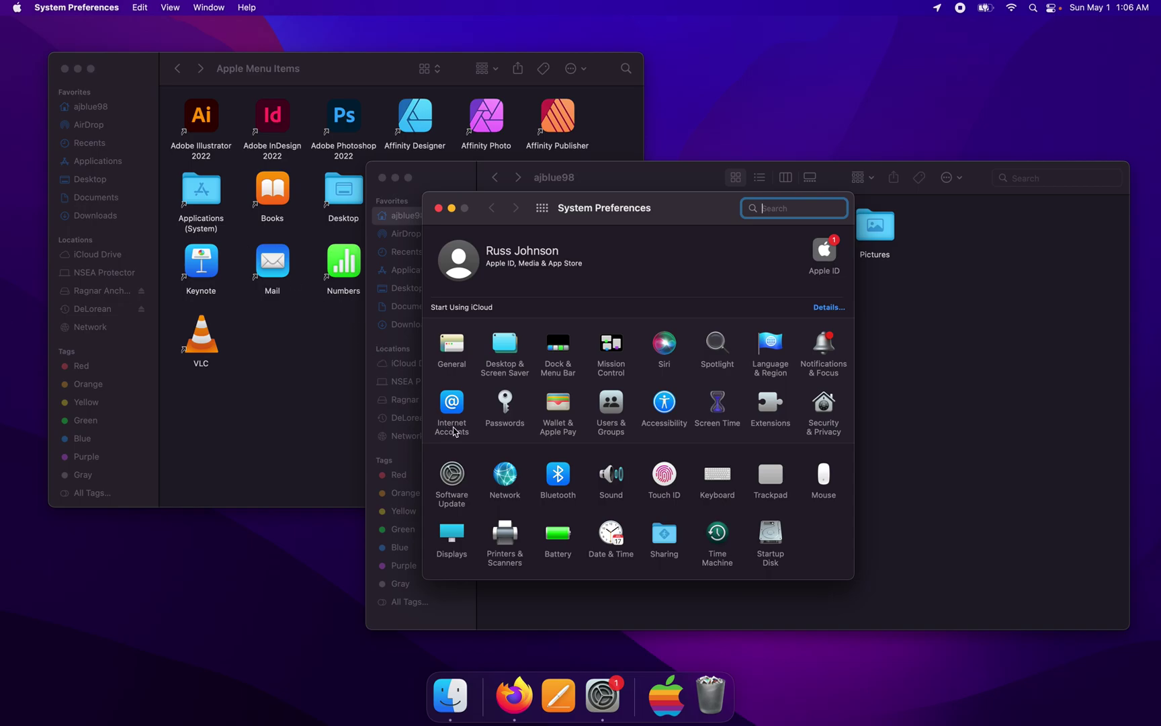
left_click(558, 344)
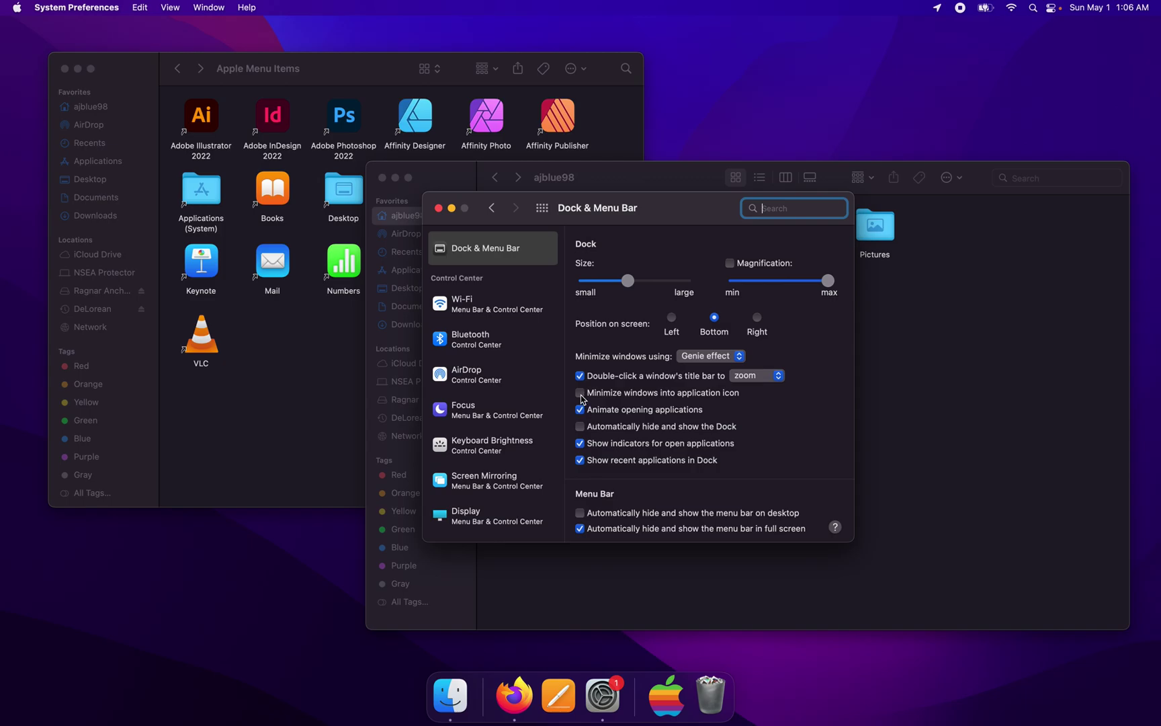
left_click(580, 393)
Turn on automatic Dock hiding and turn off open-app indicators and recent applications
left_click(579, 428)
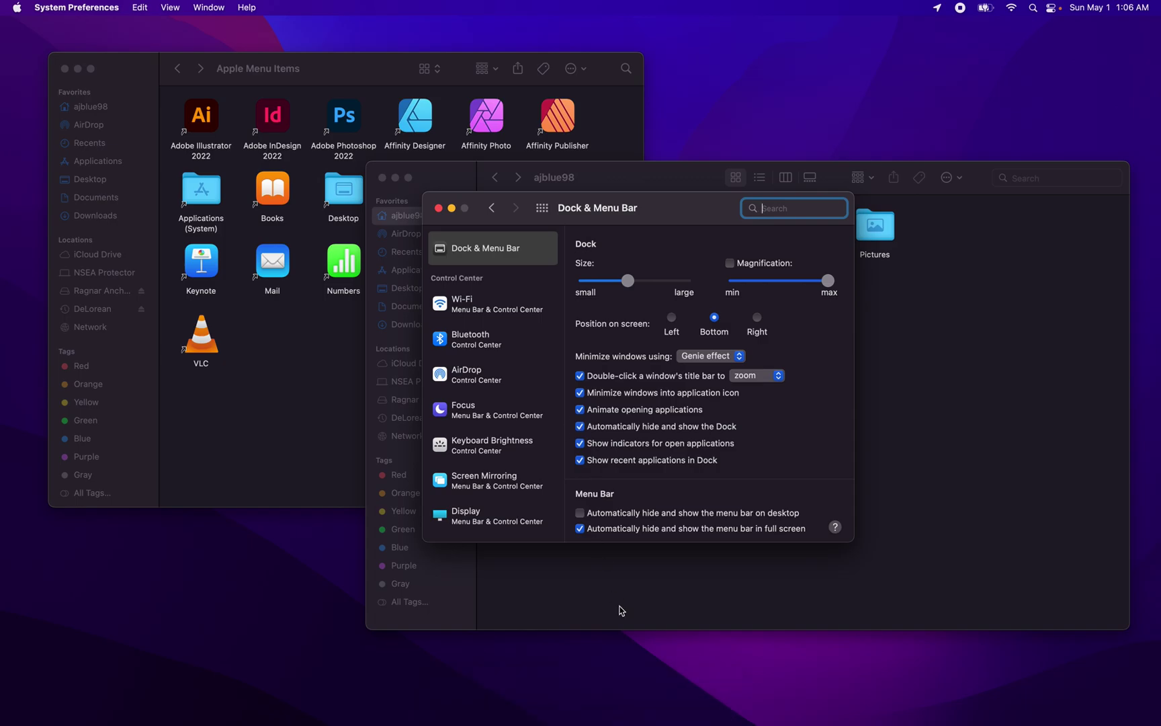
mouse_move(586, 723)
left_click(579, 444)
mouse_move(583, 709)
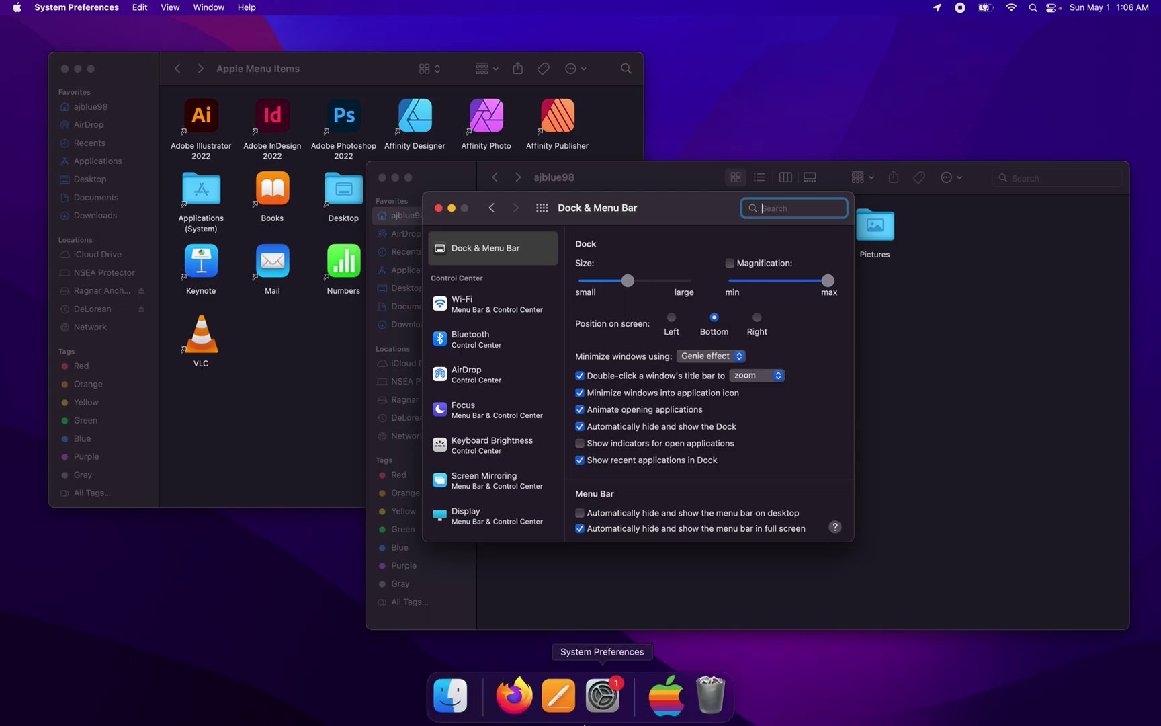
left_click(579, 459)
mouse_move(598, 707)
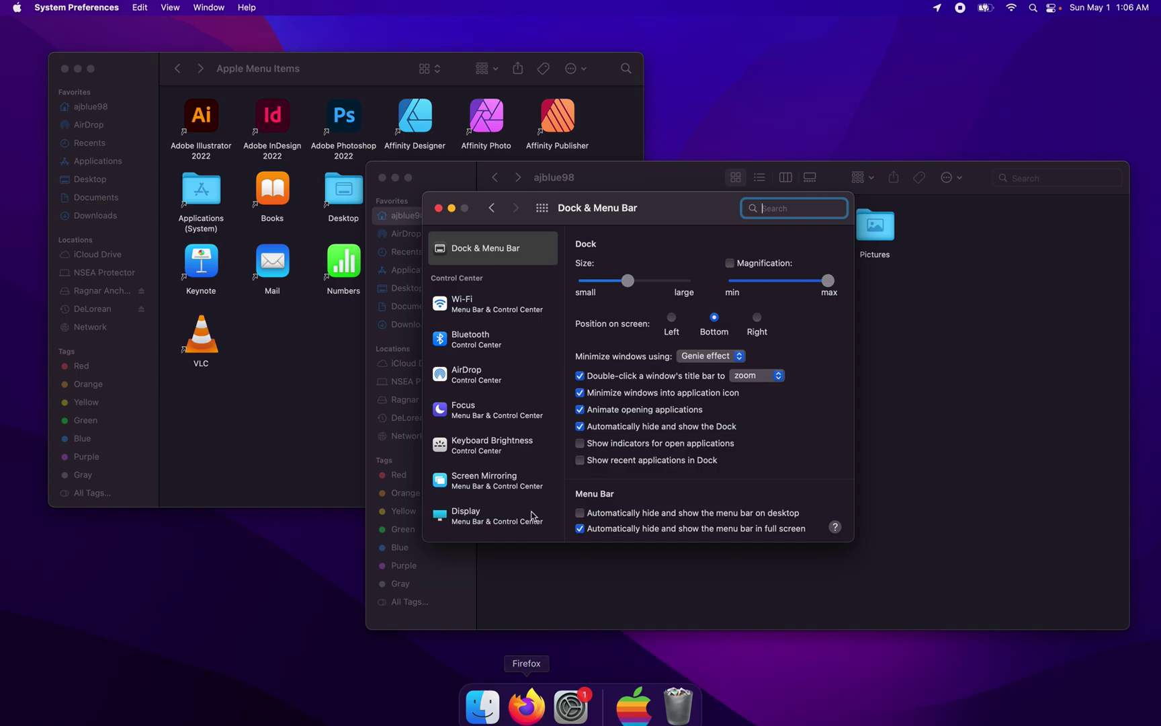
Close System Preferences and the home folder window, then show the computer's drives in Finder
left_click(438, 207)
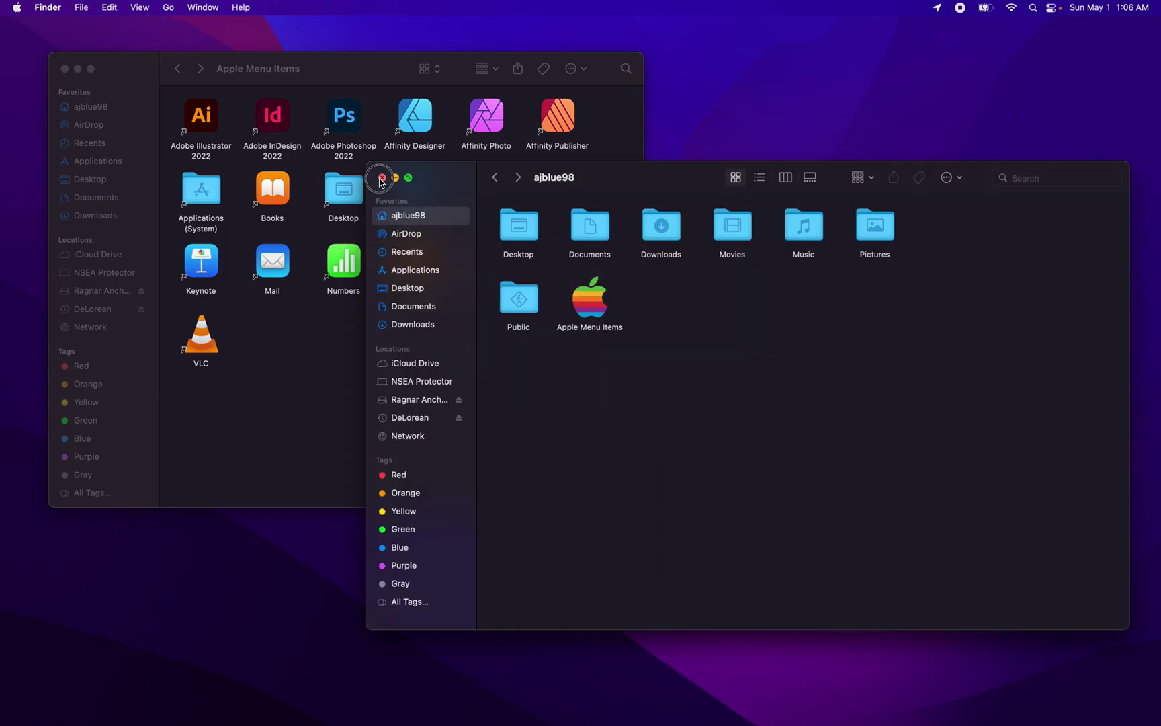
left_click(382, 177)
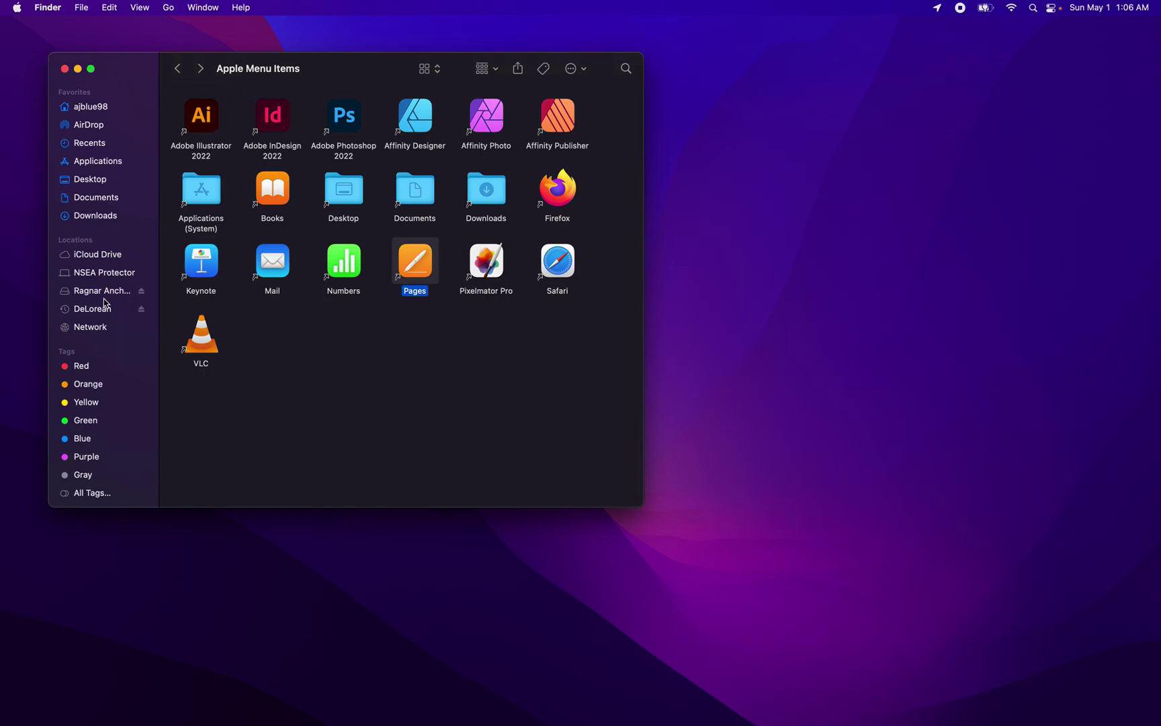
left_click(98, 276)
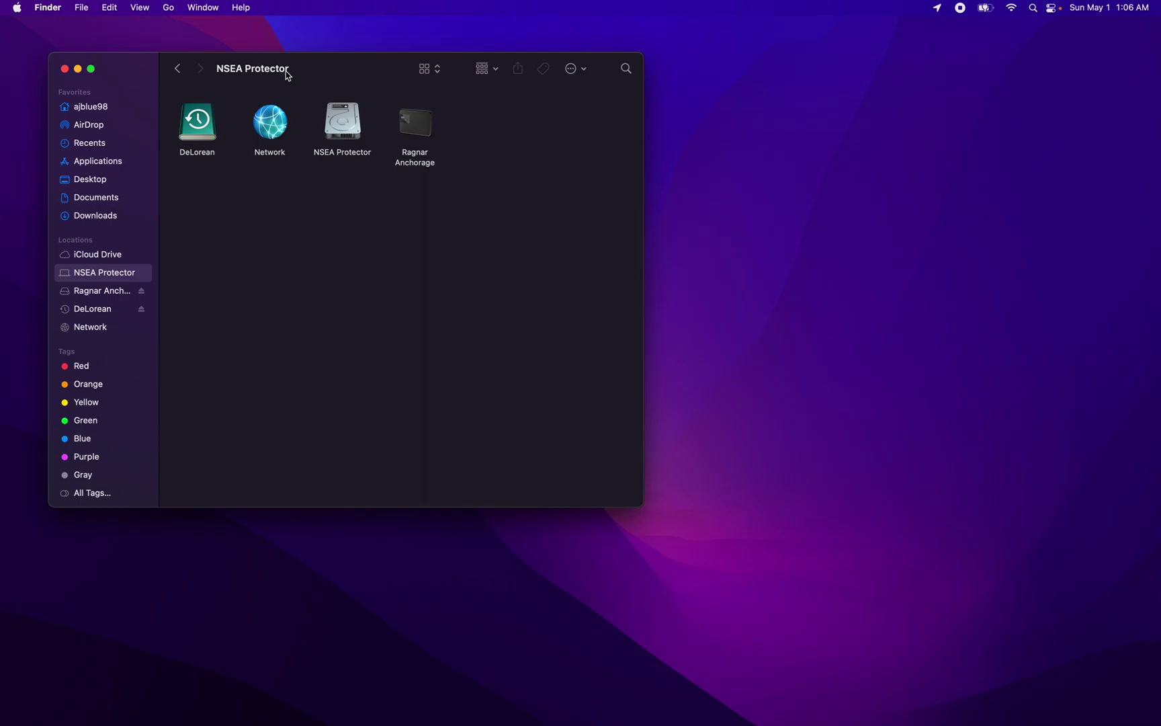
left_click_drag(287, 75, 753, 89)
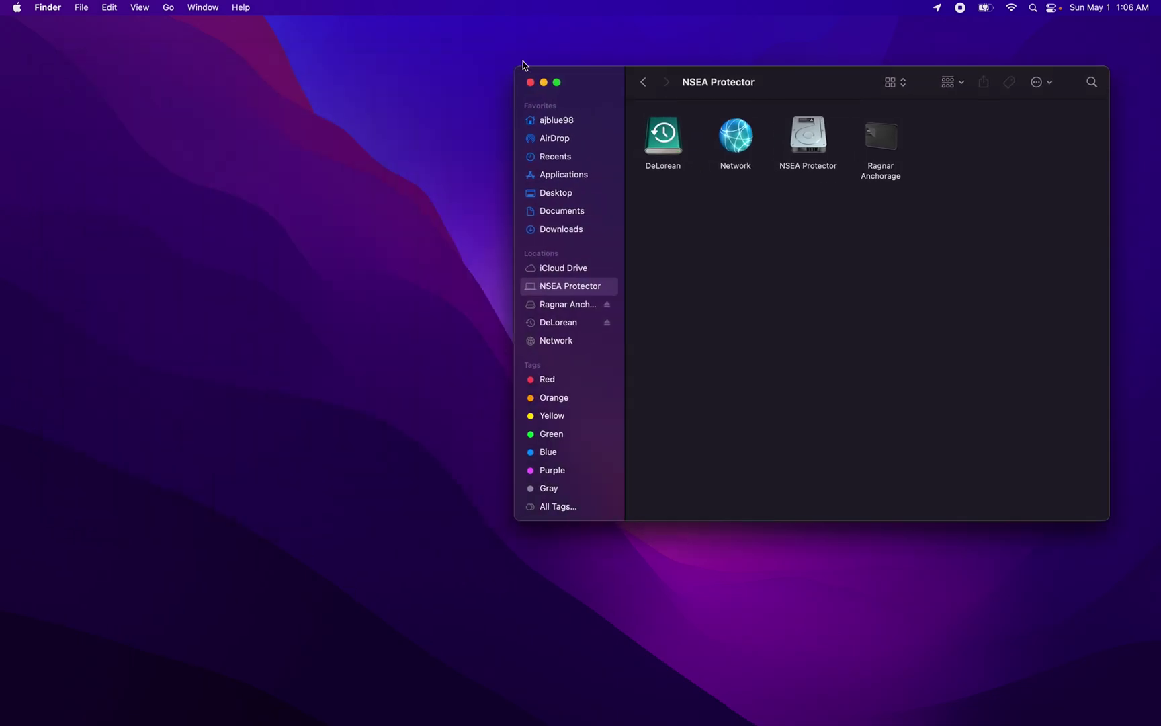
Open a new Finder window, then reopen the Apple Menu Items folder in Finder from its Dock stack
left_click(58, 13)
left_click(88, 29)
left_click_drag(679, 181, 378, 194)
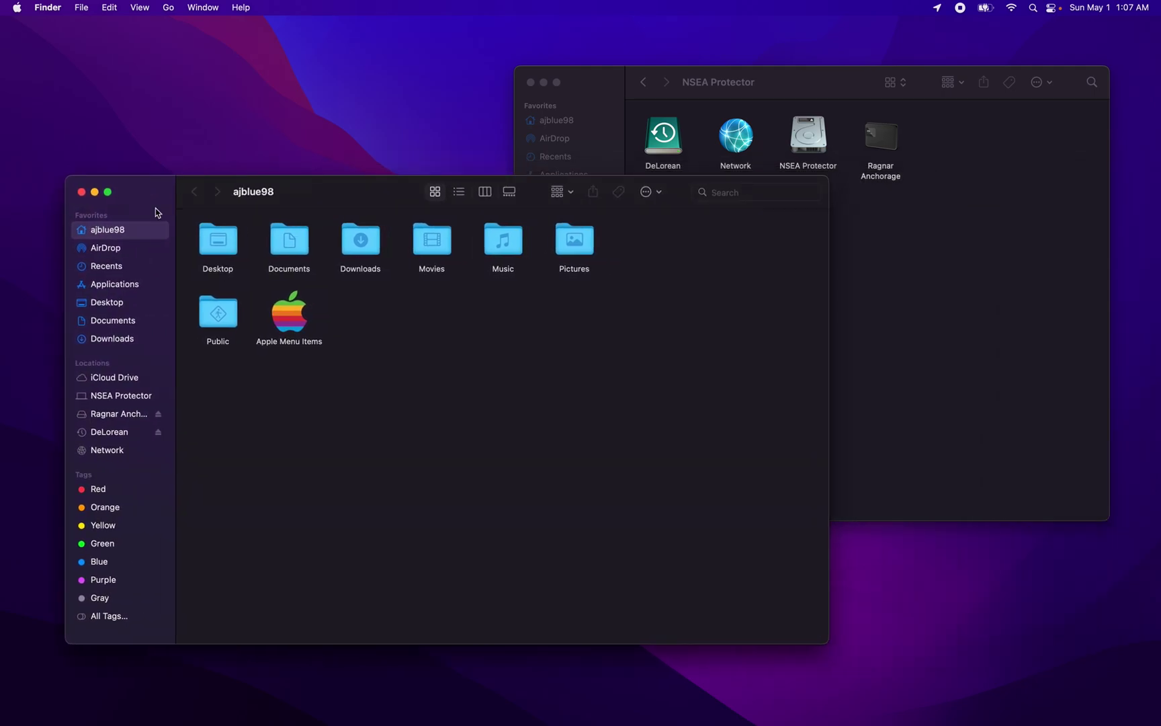
double_click(294, 322)
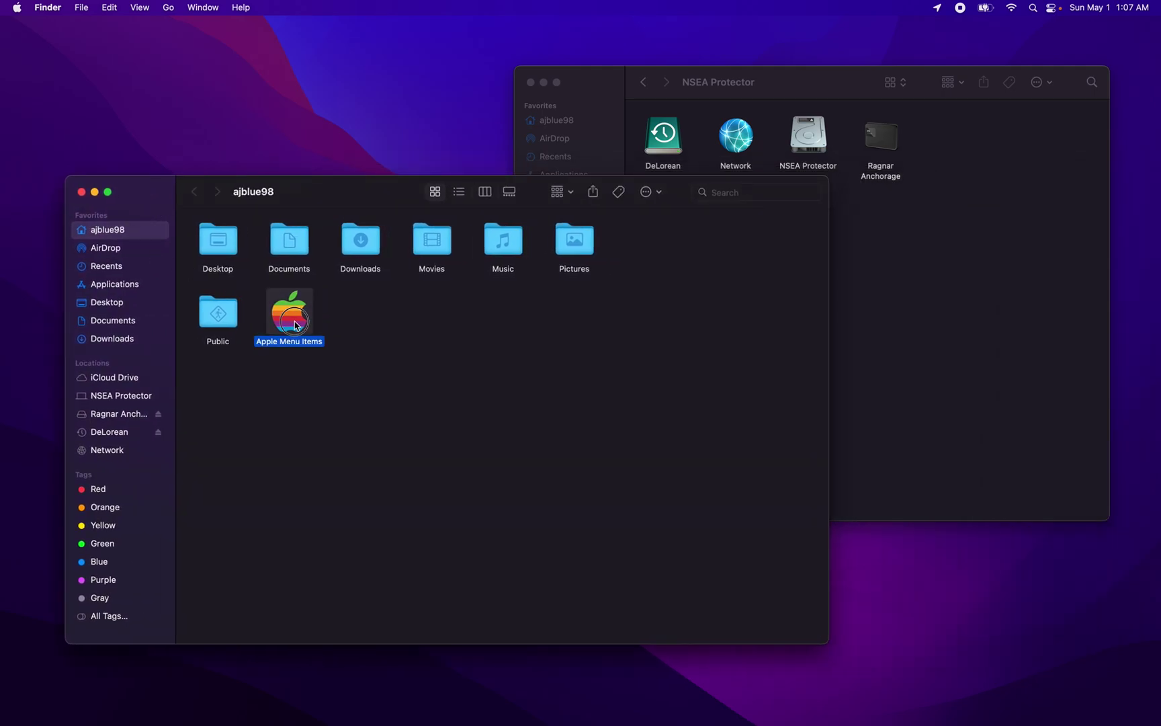
left_click(81, 191)
mouse_move(490, 724)
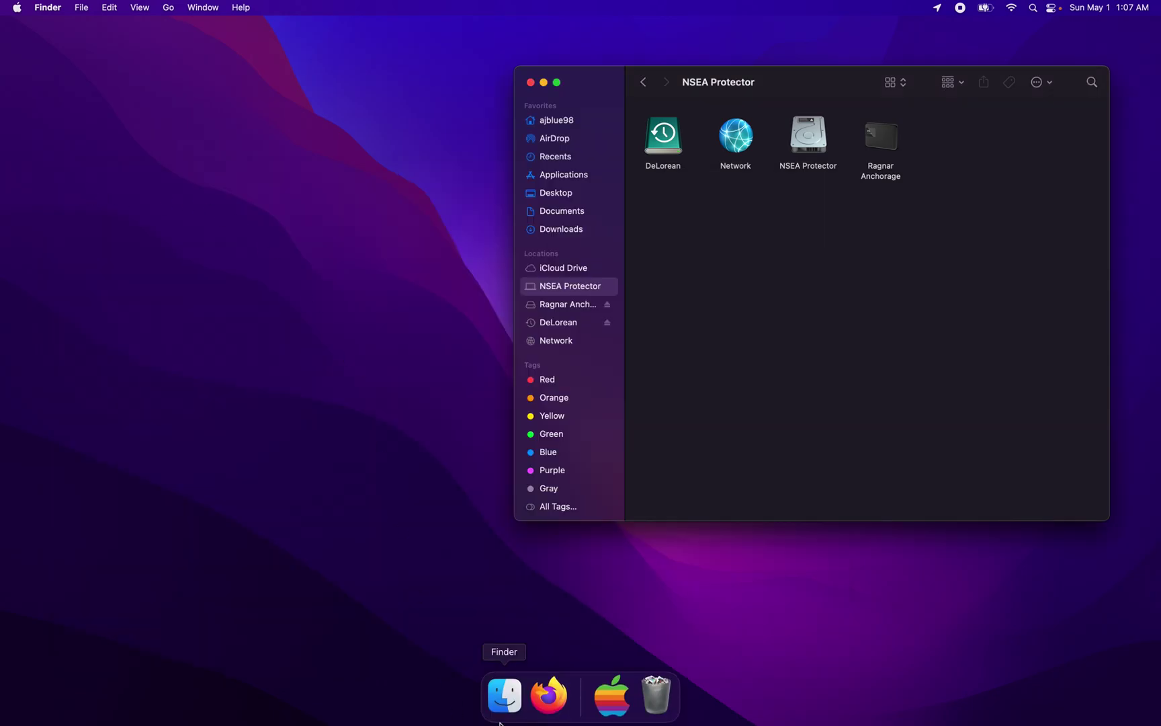
right_click(611, 694)
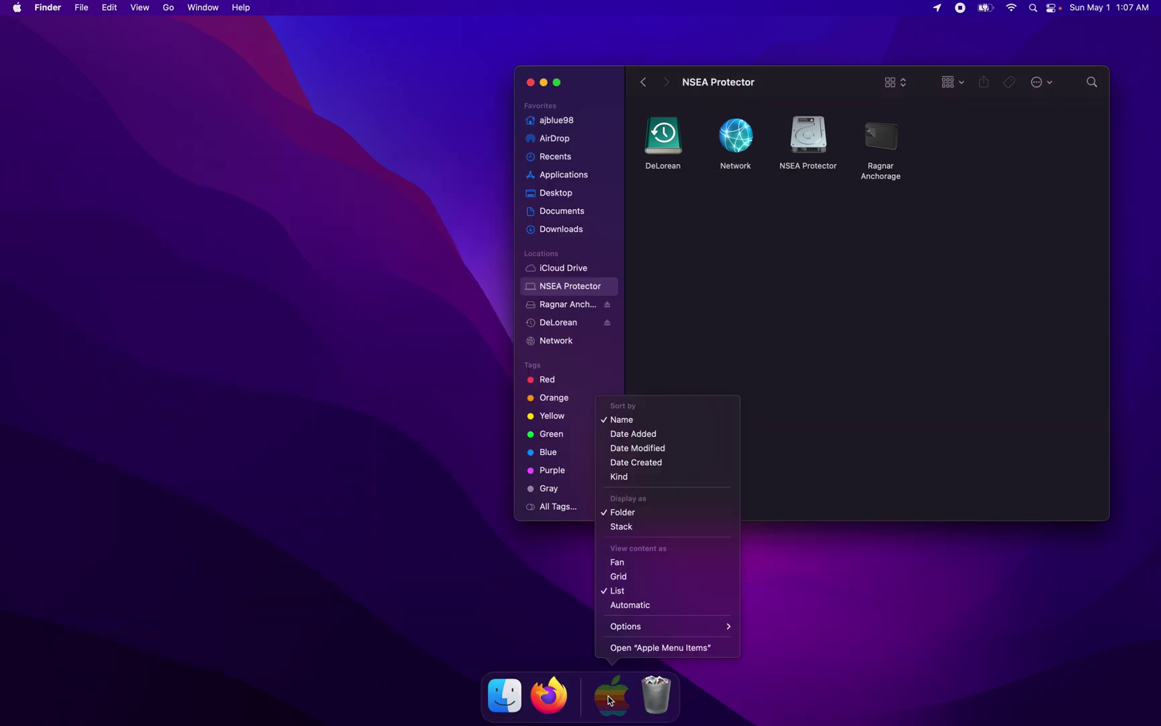
left_click(645, 649)
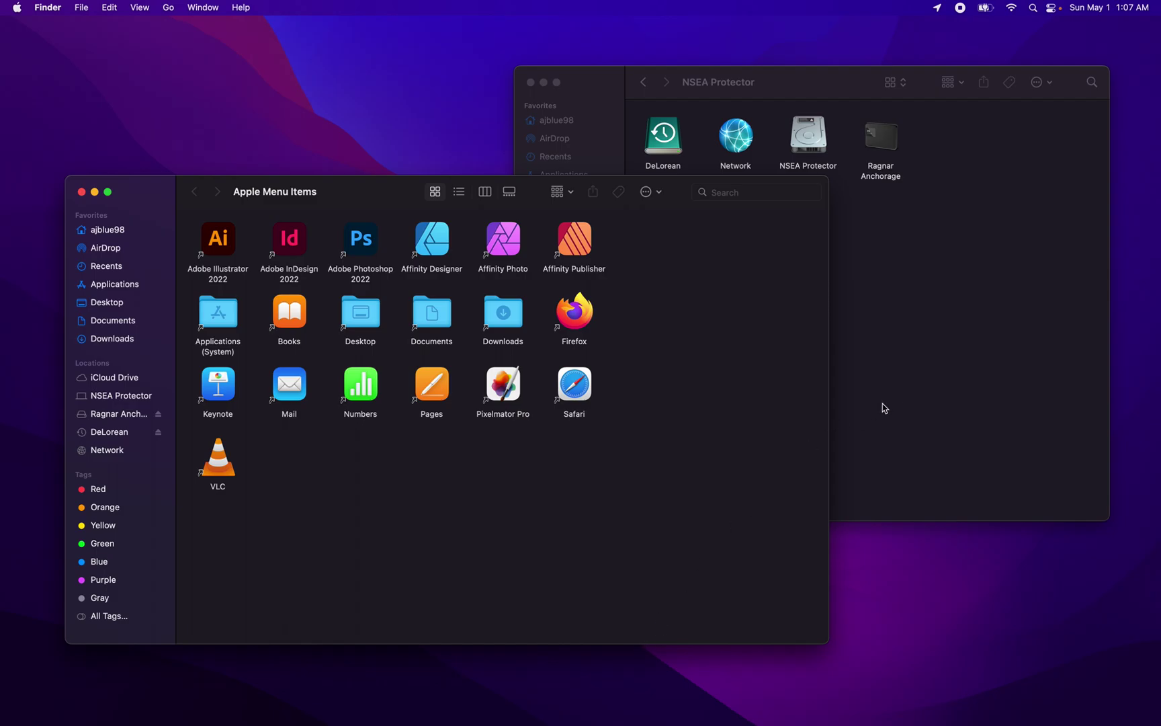
Drag the NSEA Protector and Ragnar Anchorage drives into Apple Menu Items as aliases, then close it
left_click(892, 396)
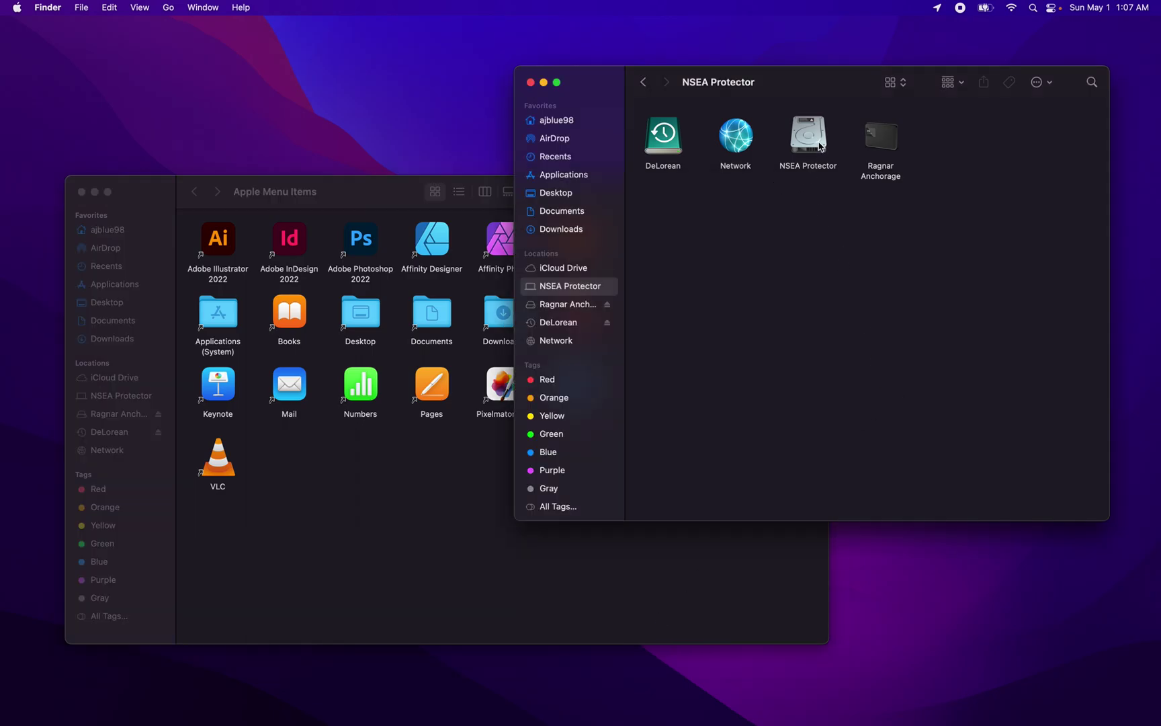
left_click_drag(759, 215, 948, 101)
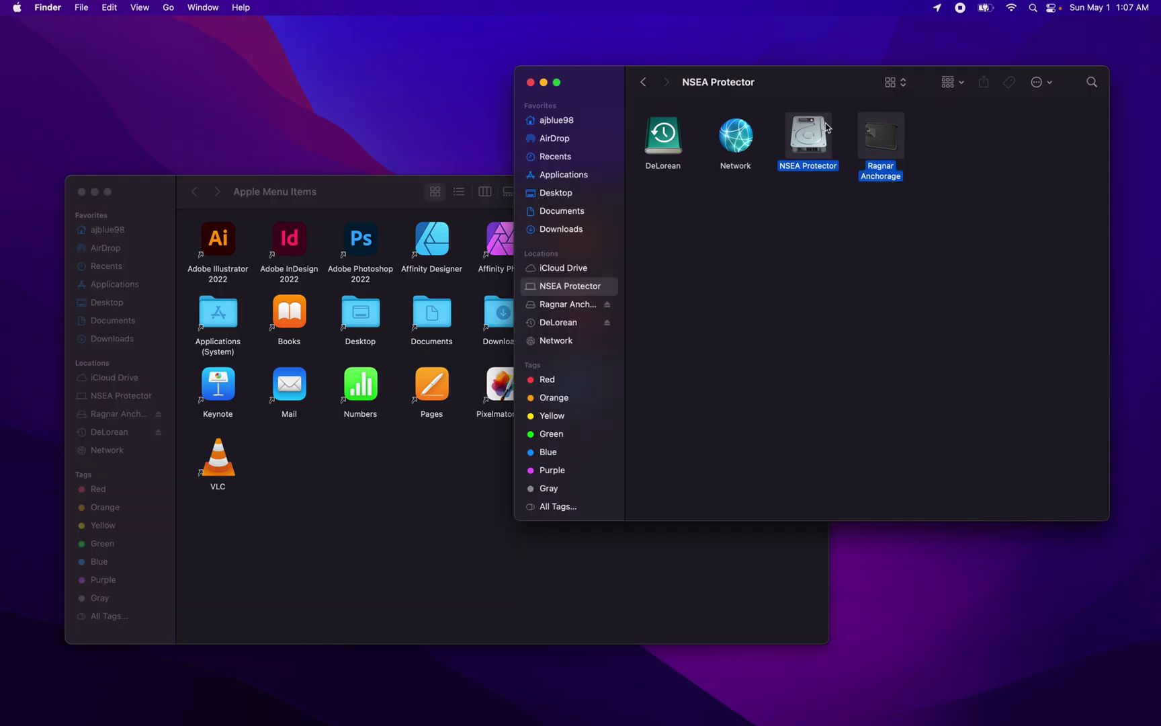
left_click_drag(815, 141, 296, 508)
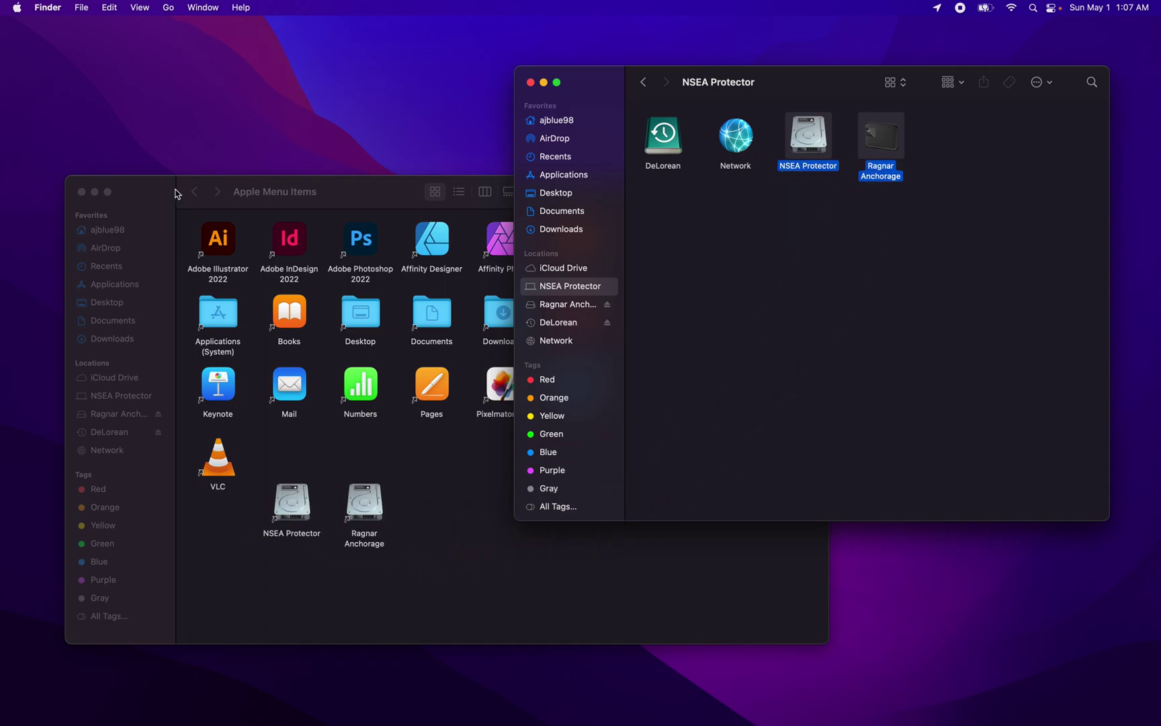
left_click(81, 192)
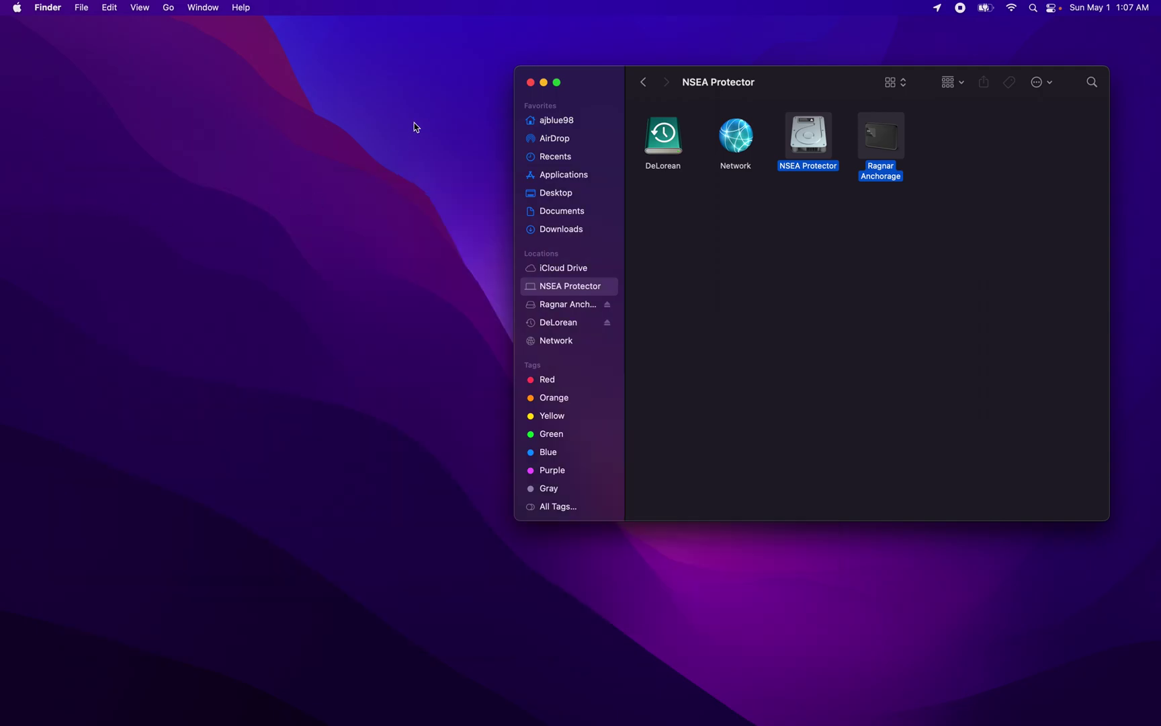
Close the Finder window, browse Ragnar Anchorage's nested submenus in the Apple Menu Items list, and open NSEA Protector
left_click(530, 82)
mouse_move(703, 720)
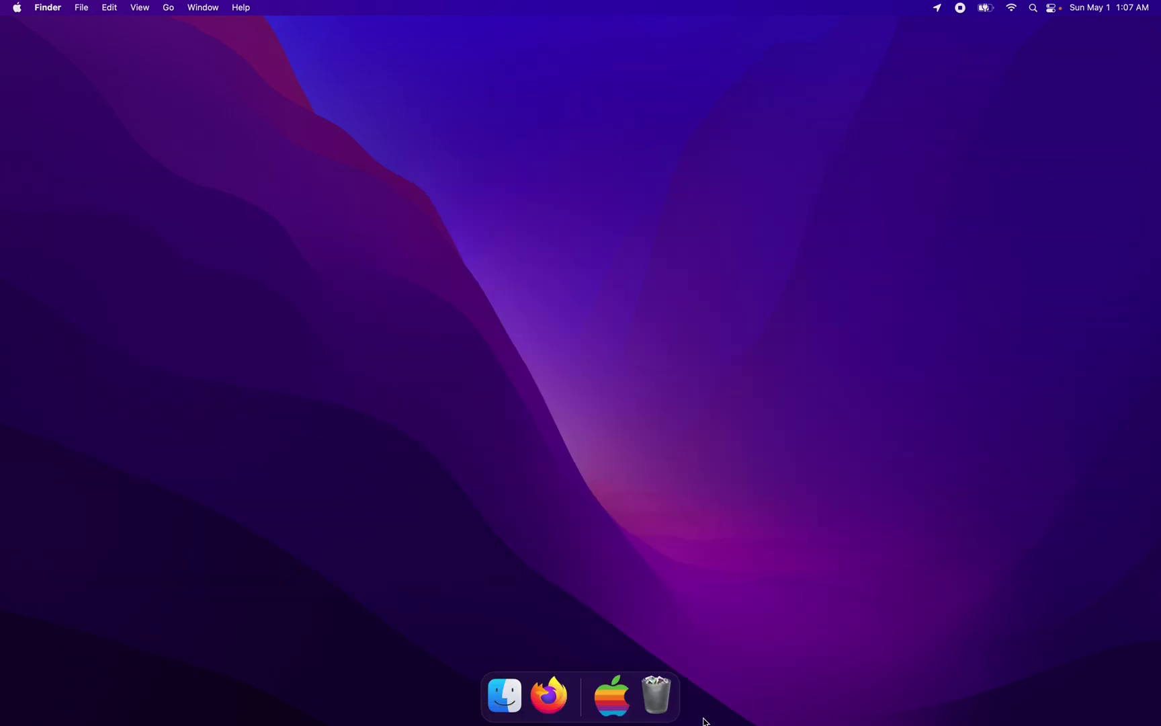
left_click(613, 704)
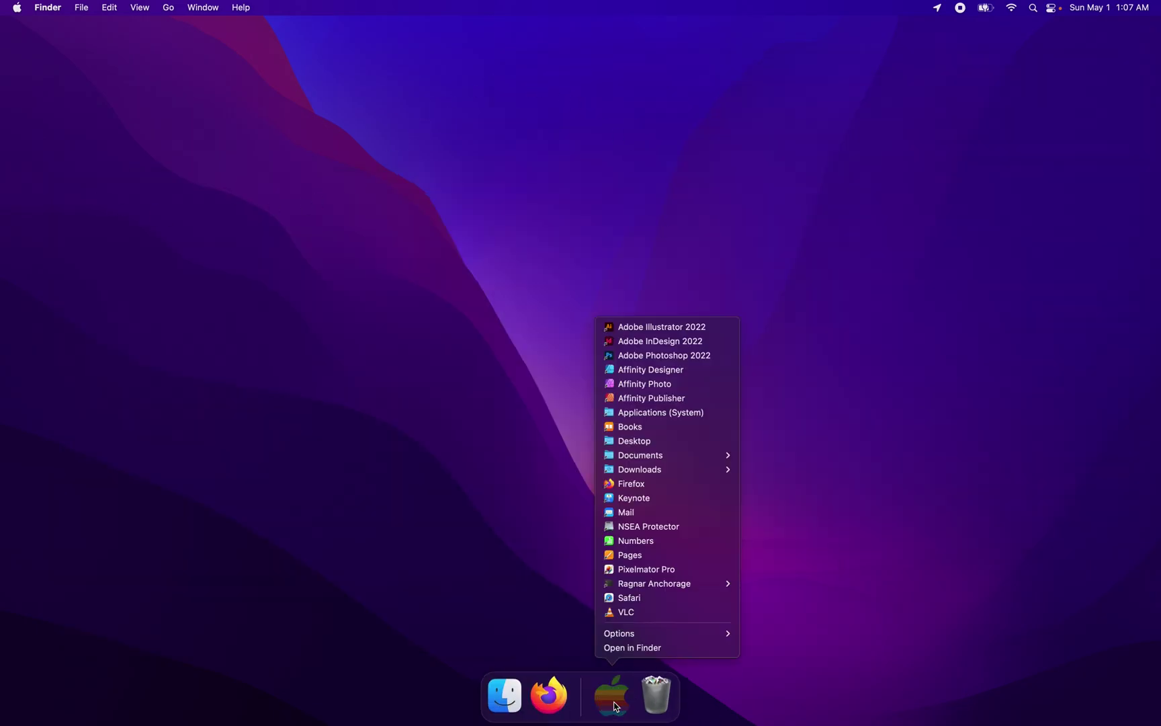
mouse_move(669, 583)
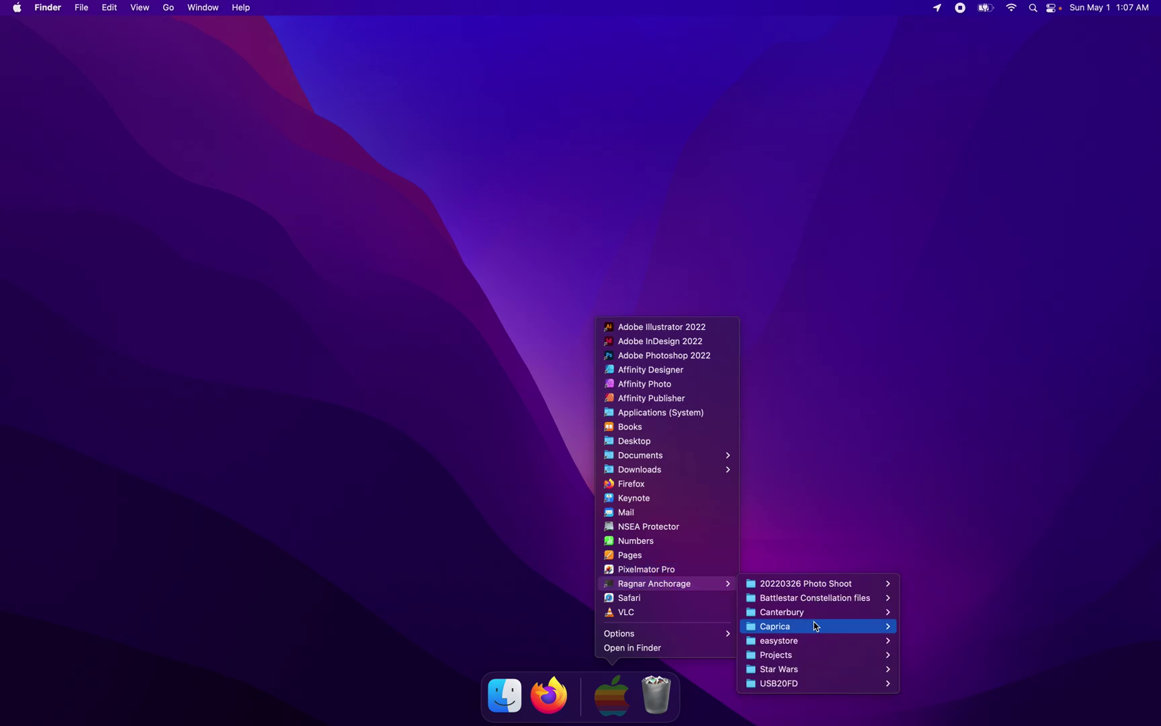
mouse_move(822, 603)
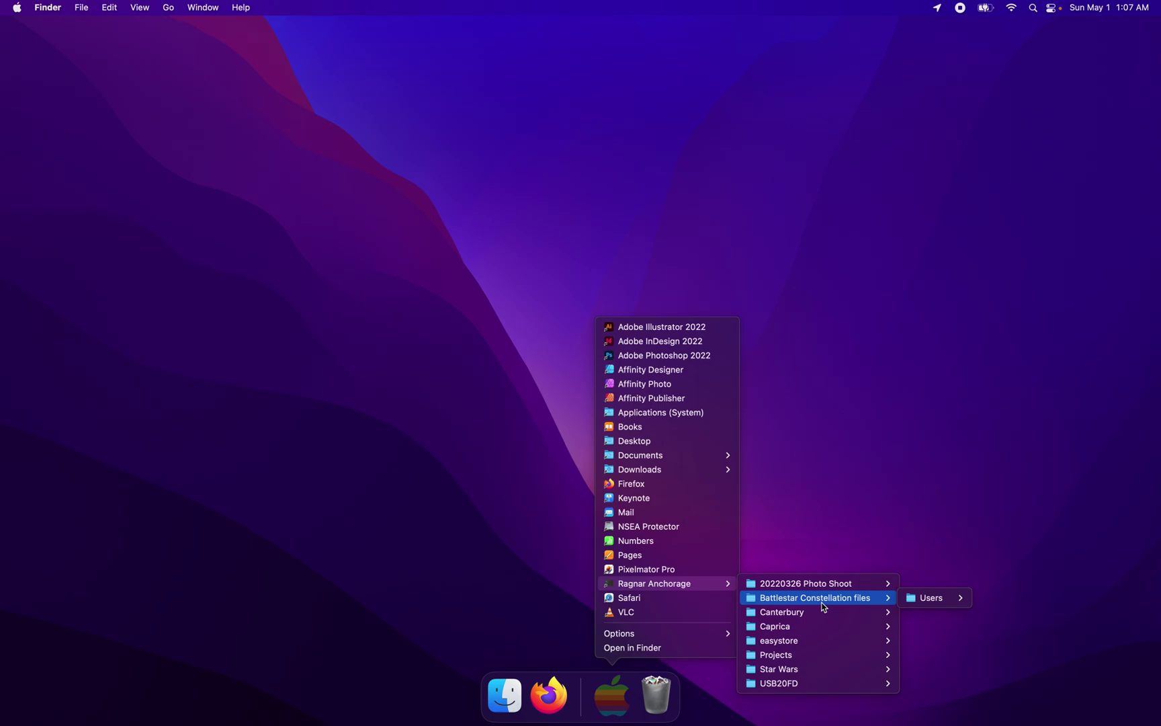
left_click(692, 534)
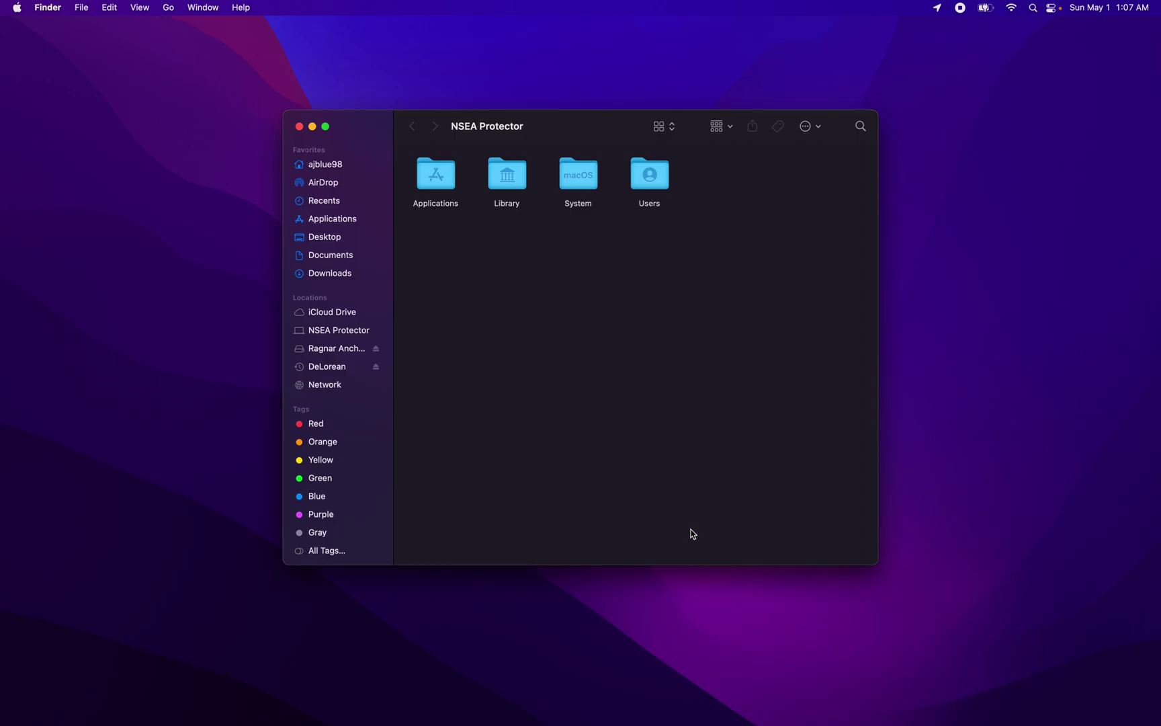
Close the NSEA Protector window, then reopen and dismiss the Apple Menu Items list, leaving a bare desktop
left_click(299, 126)
left_click(608, 698)
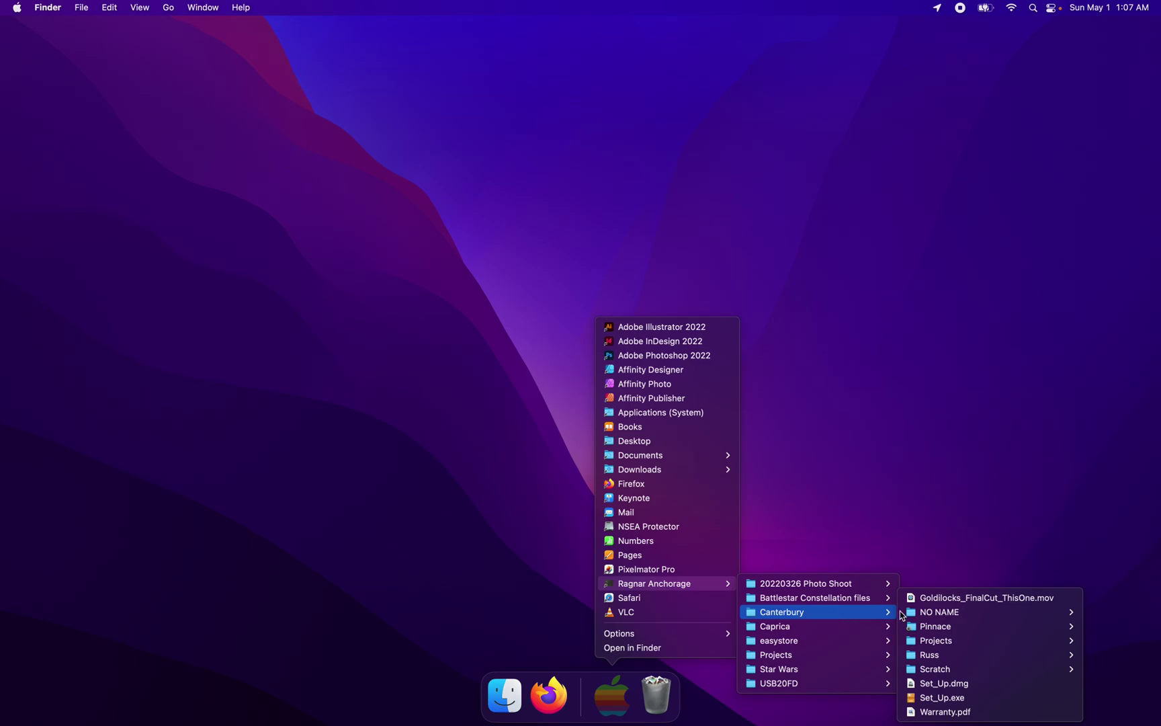
mouse_move(960, 640)
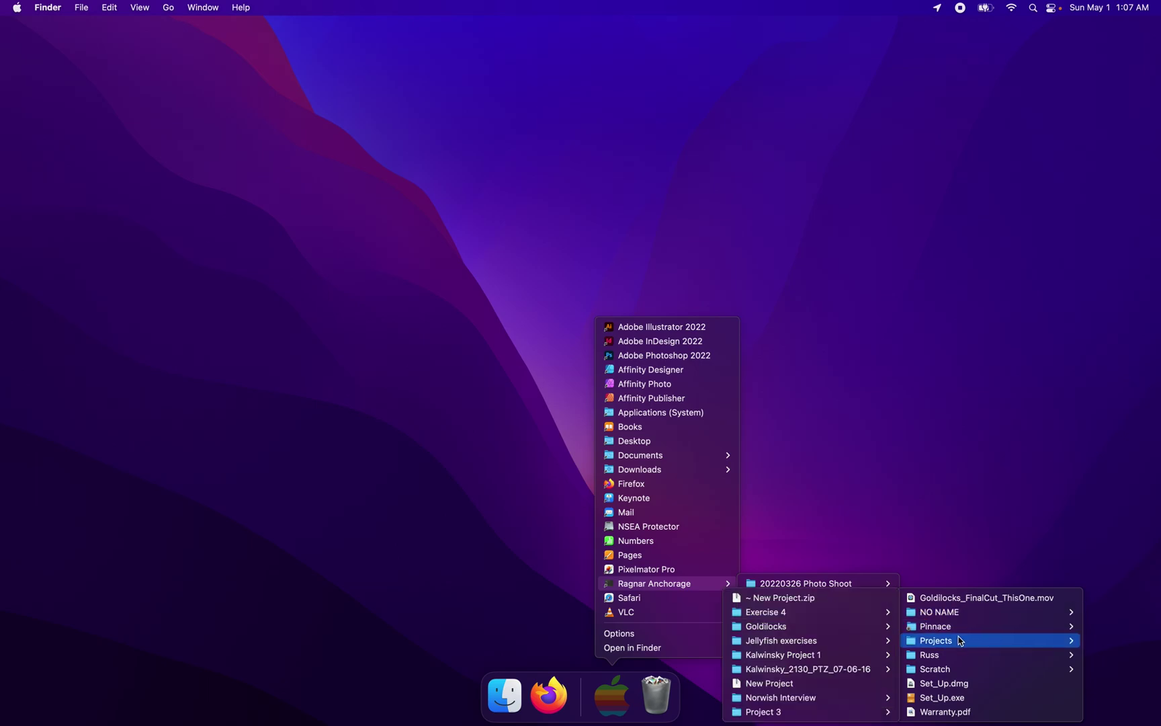
mouse_move(782, 716)
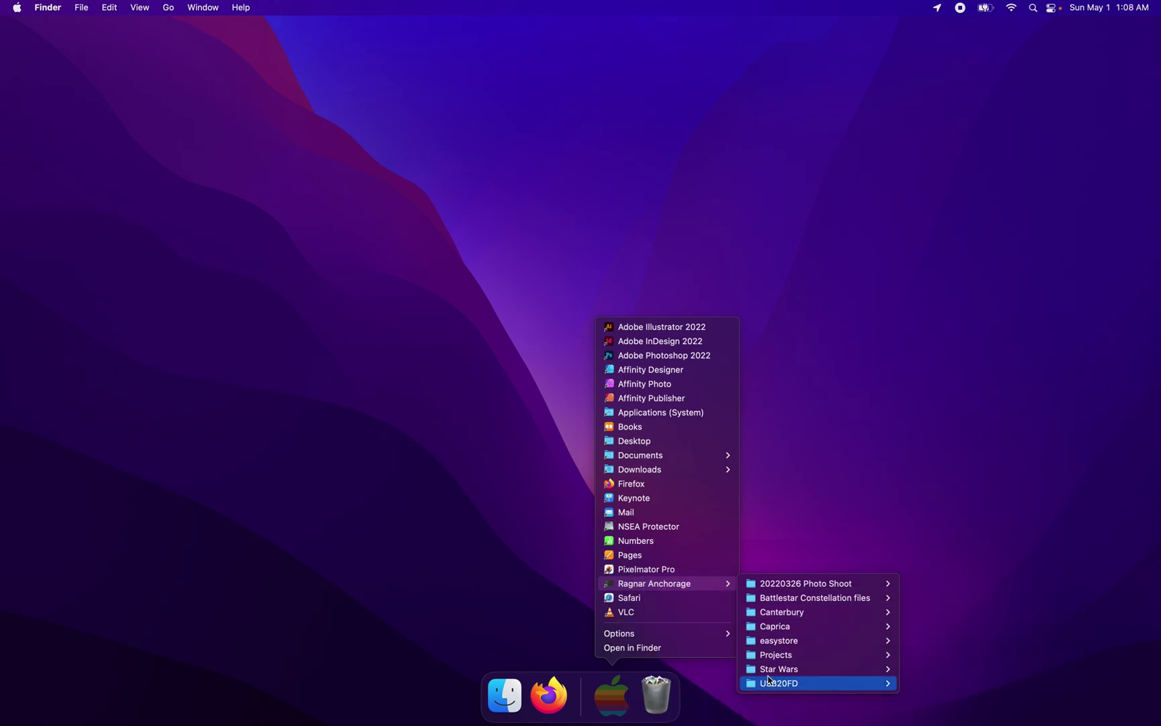
left_click(596, 697)
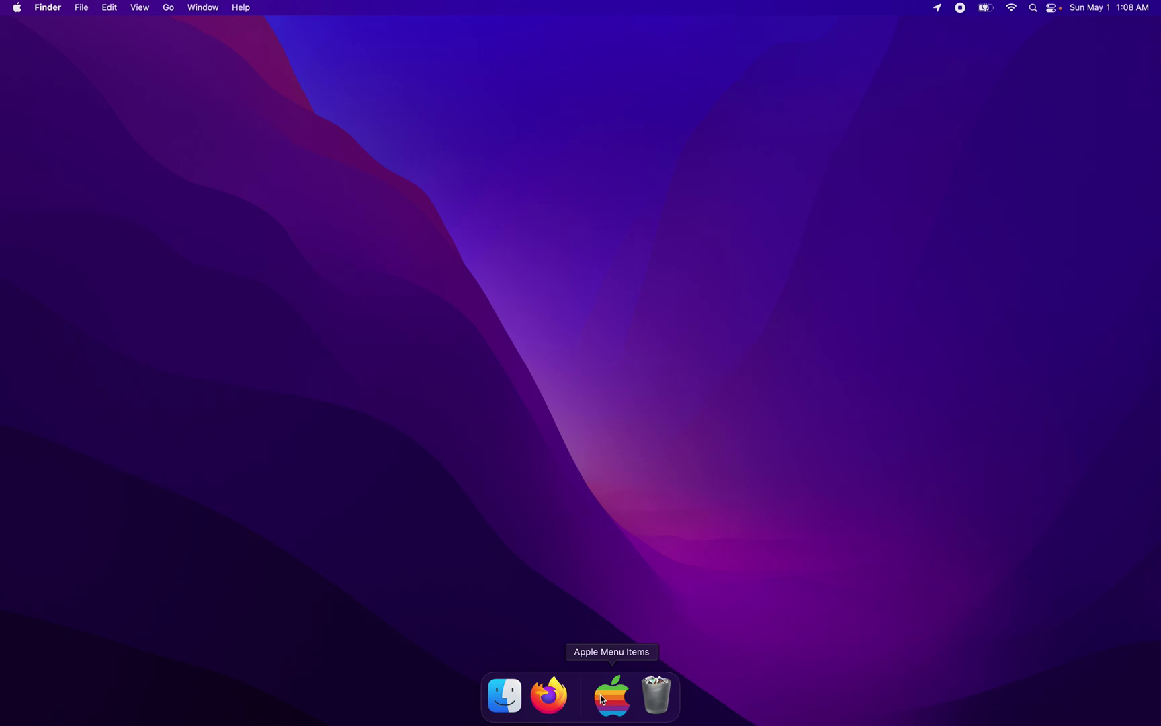